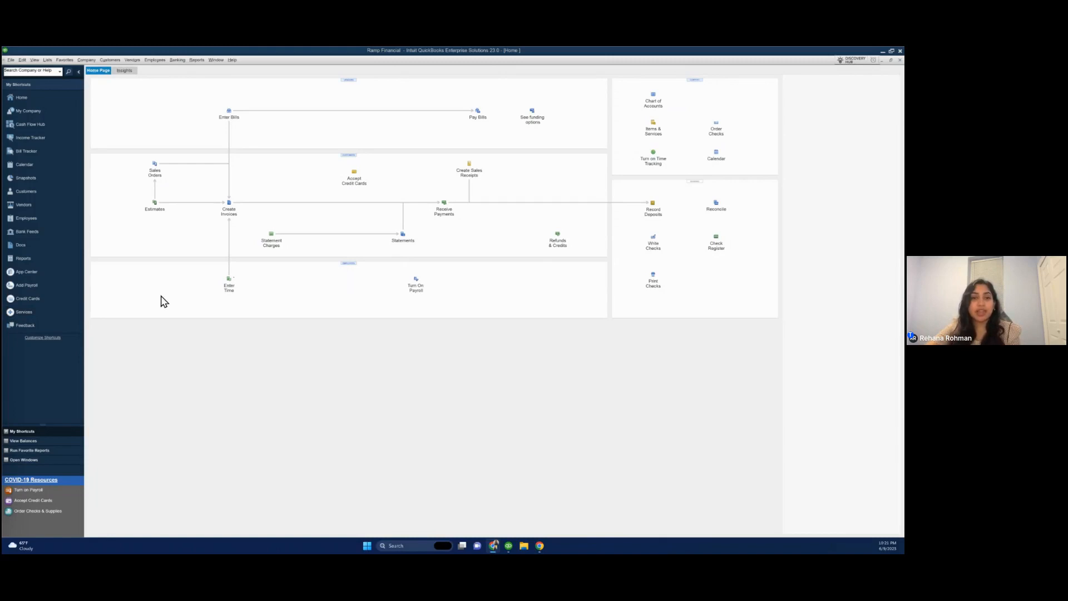
left_click(13, 61)
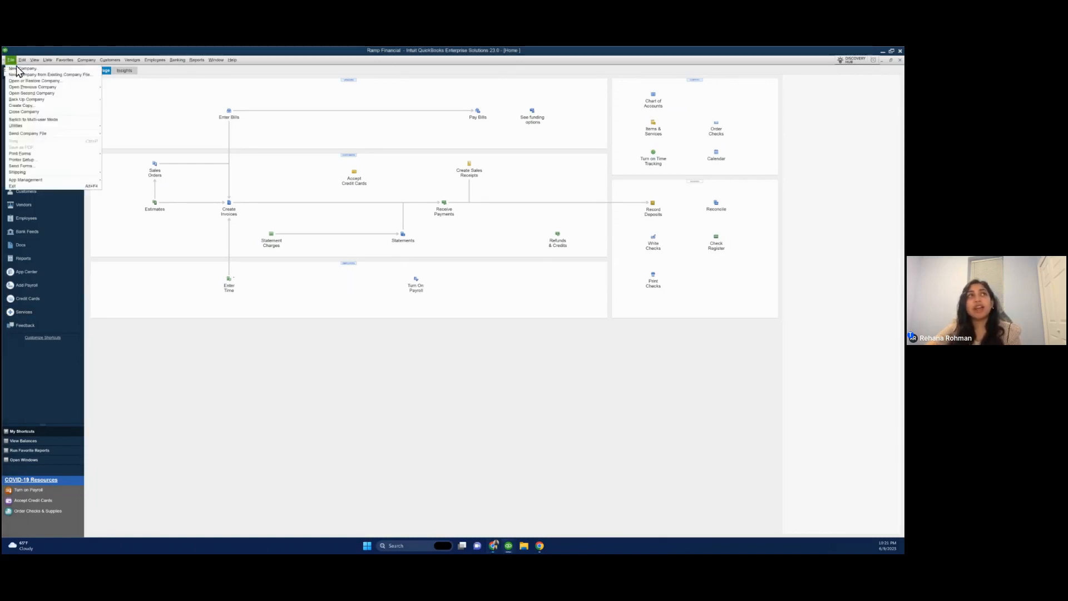
mouse_move(26, 127)
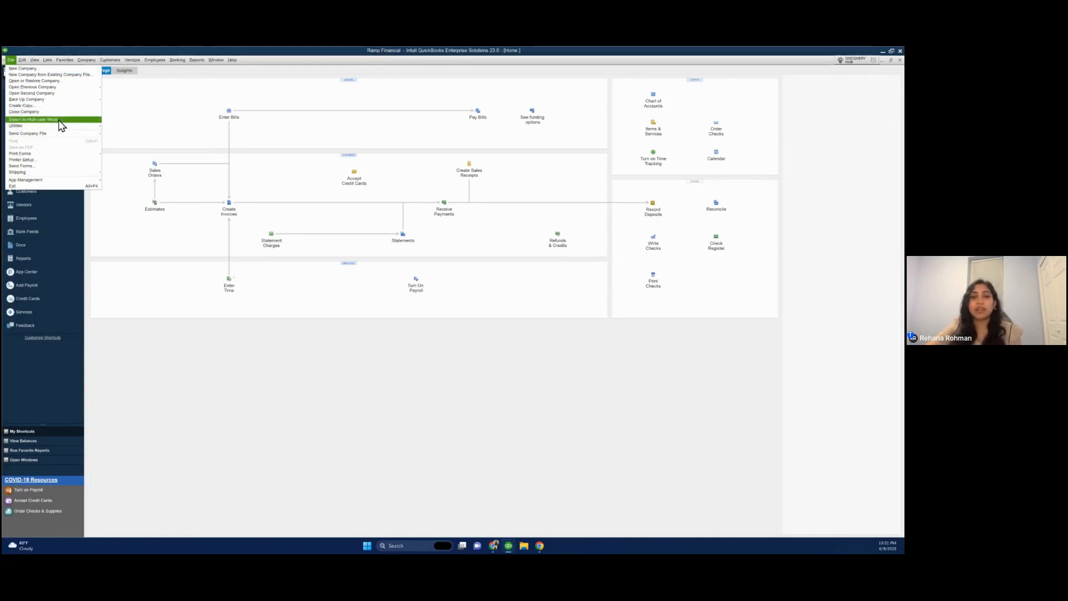
left_click(139, 128)
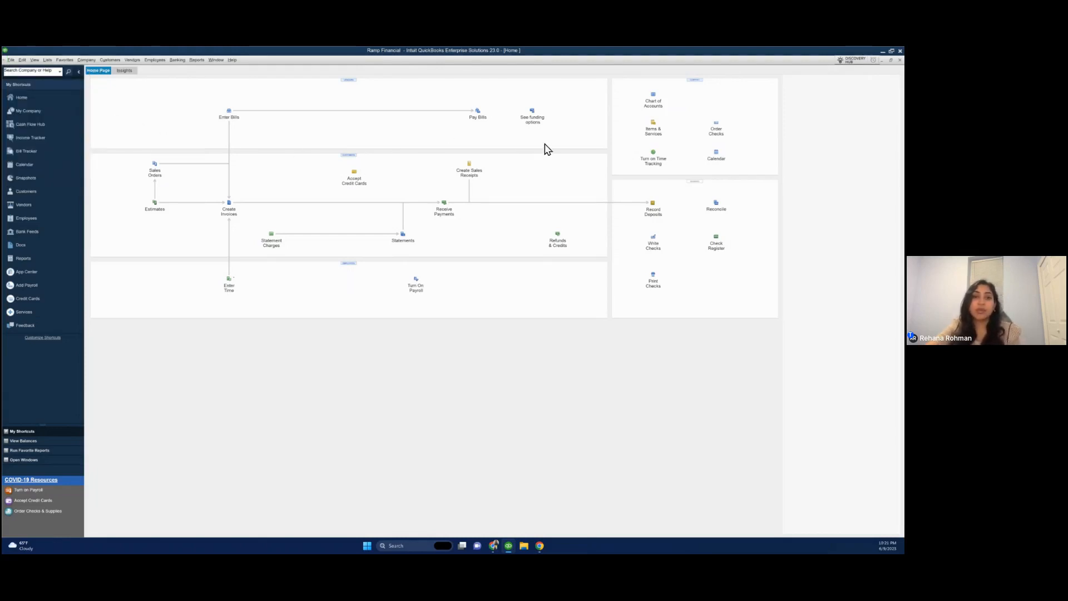
Create a new Credit Card account named Ramp Card in the Chart of Accounts, declining the bank feed setup
left_click(654, 104)
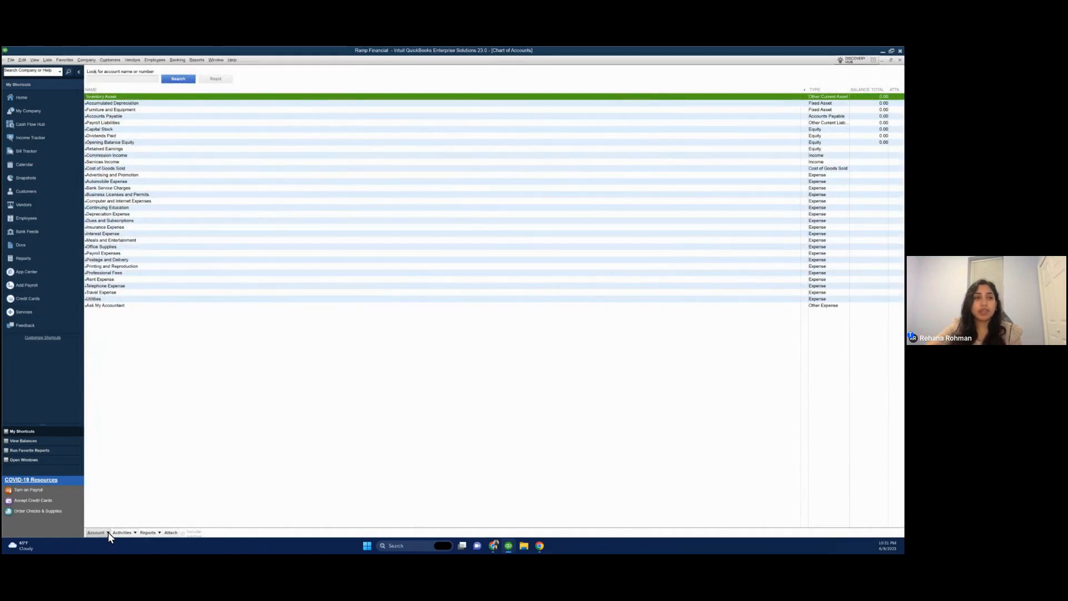
left_click(108, 533)
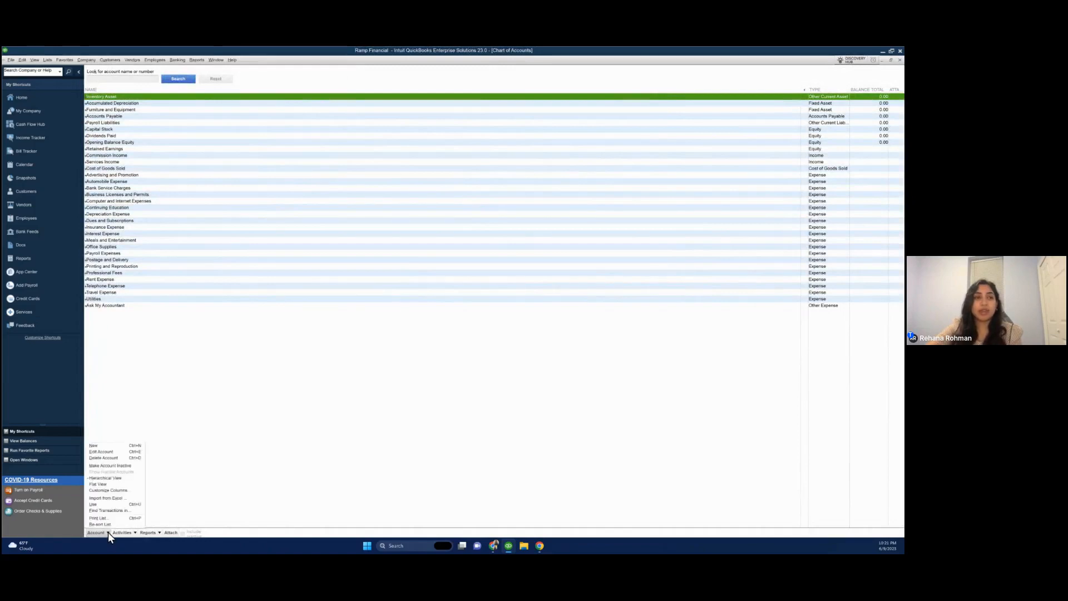
left_click(114, 446)
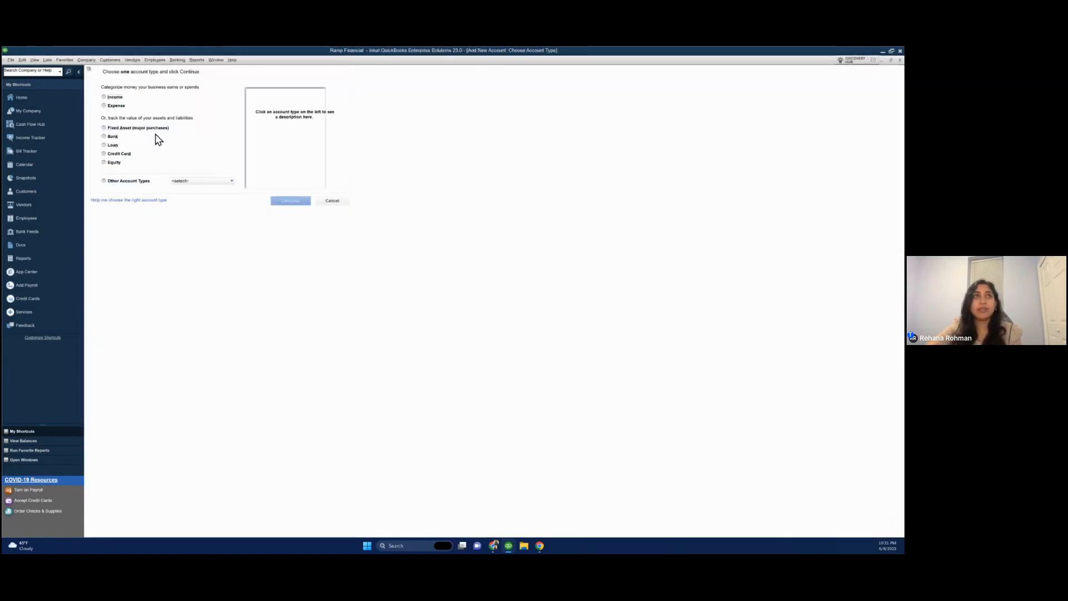
left_click(119, 157)
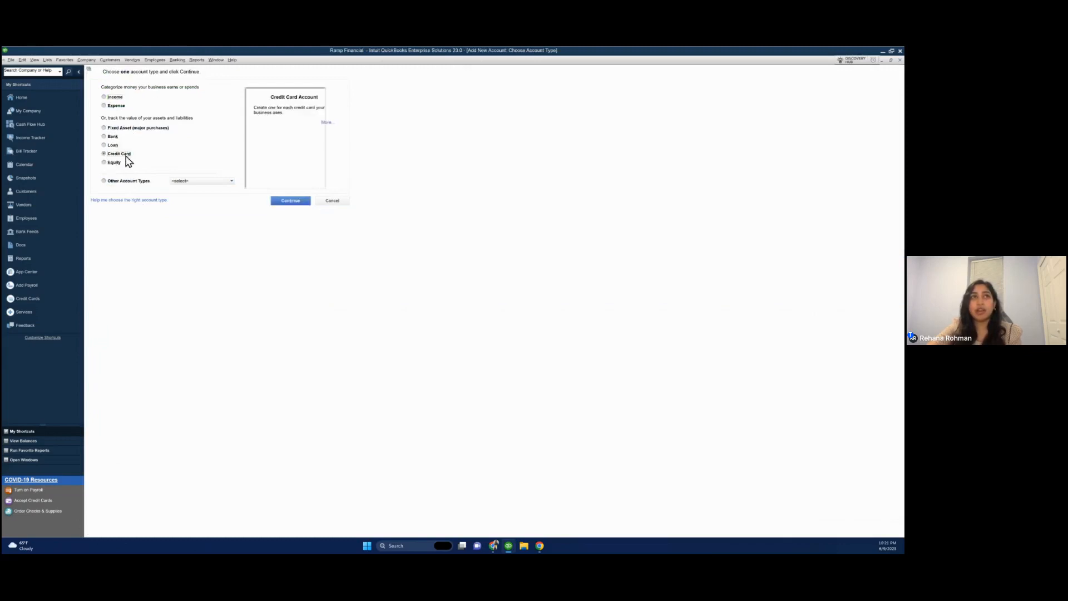
left_click(282, 202)
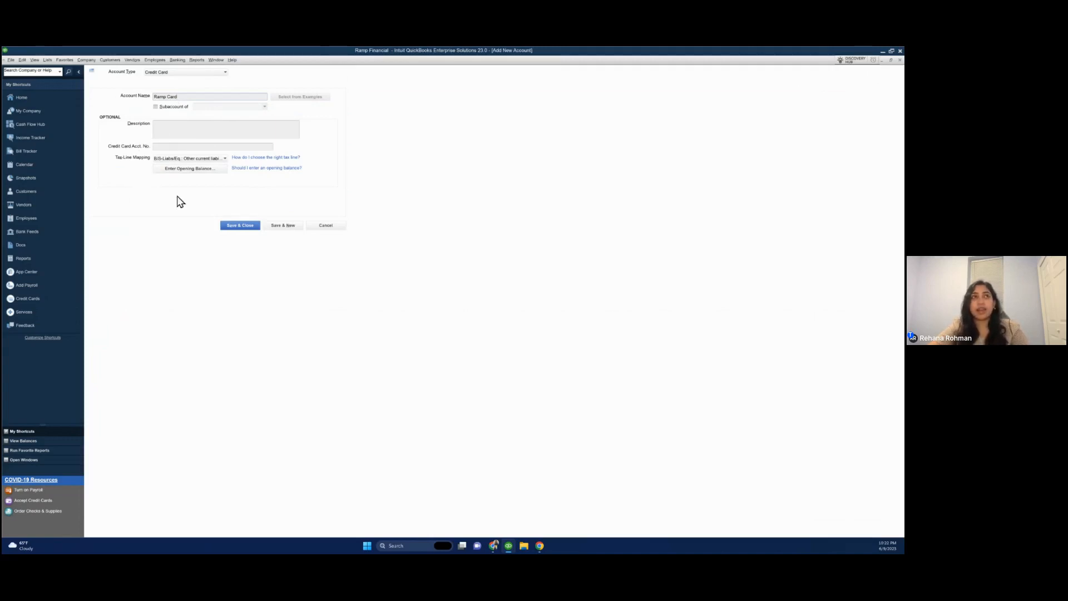
left_click(245, 226)
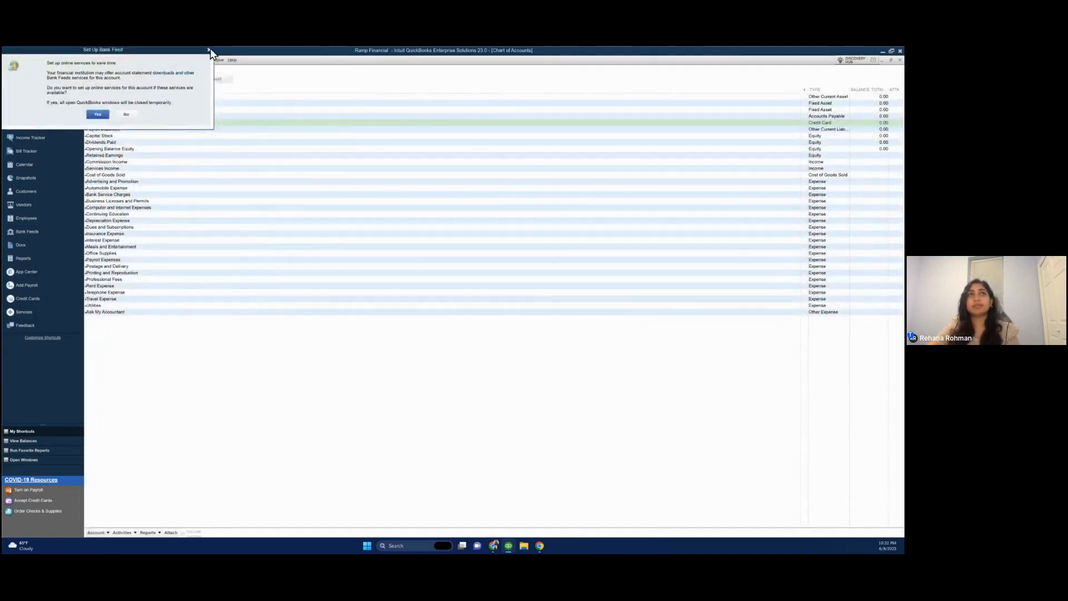
left_click(210, 49)
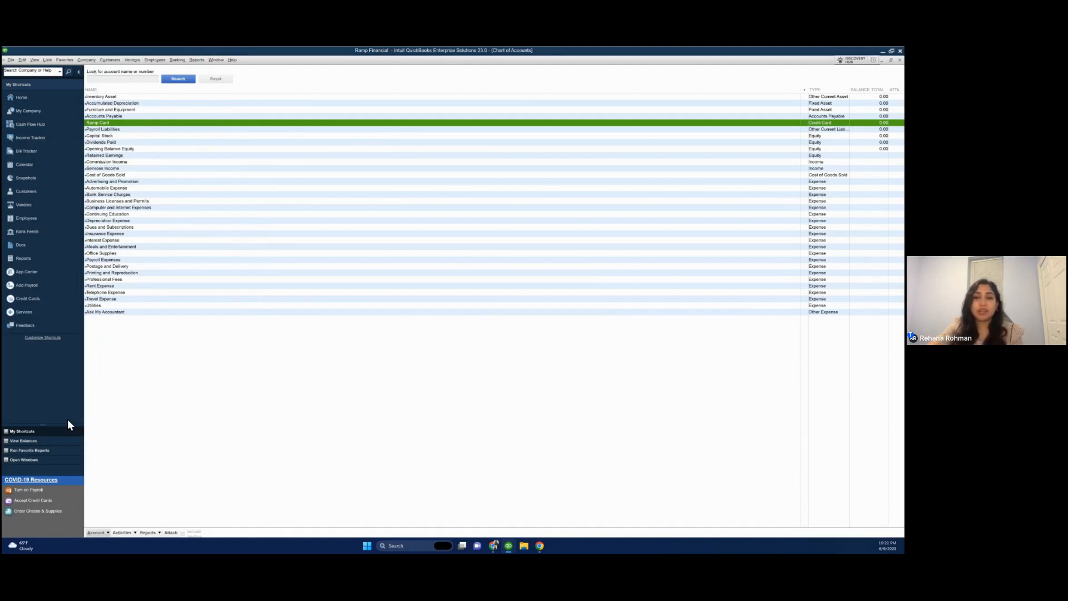
Export lists to IIF files, selecting Chart of Accounts, Customer List, Vendor List and Class List
left_click(12, 59)
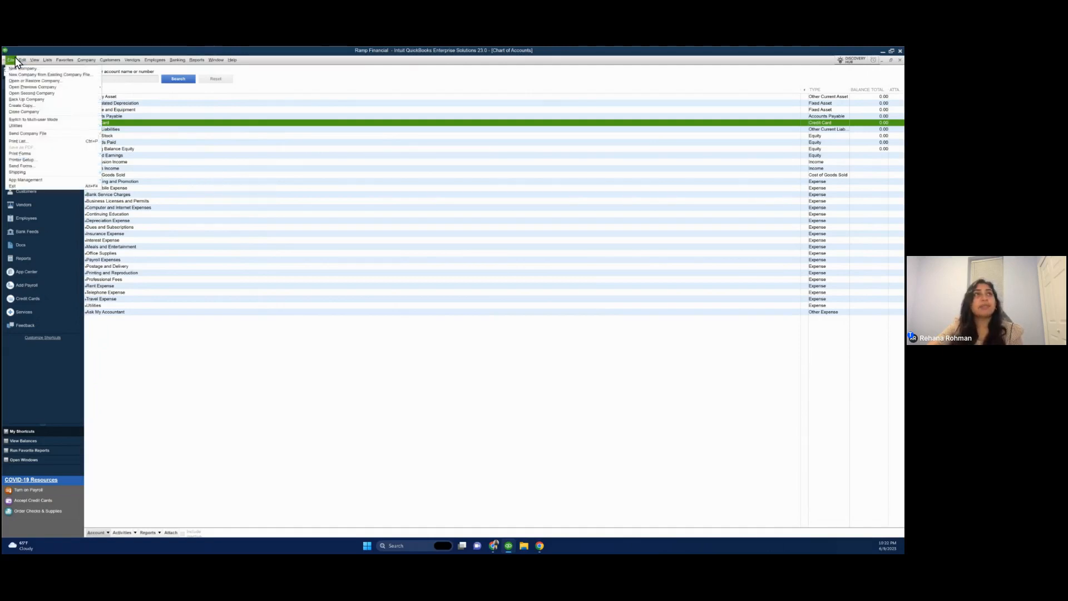
mouse_move(27, 128)
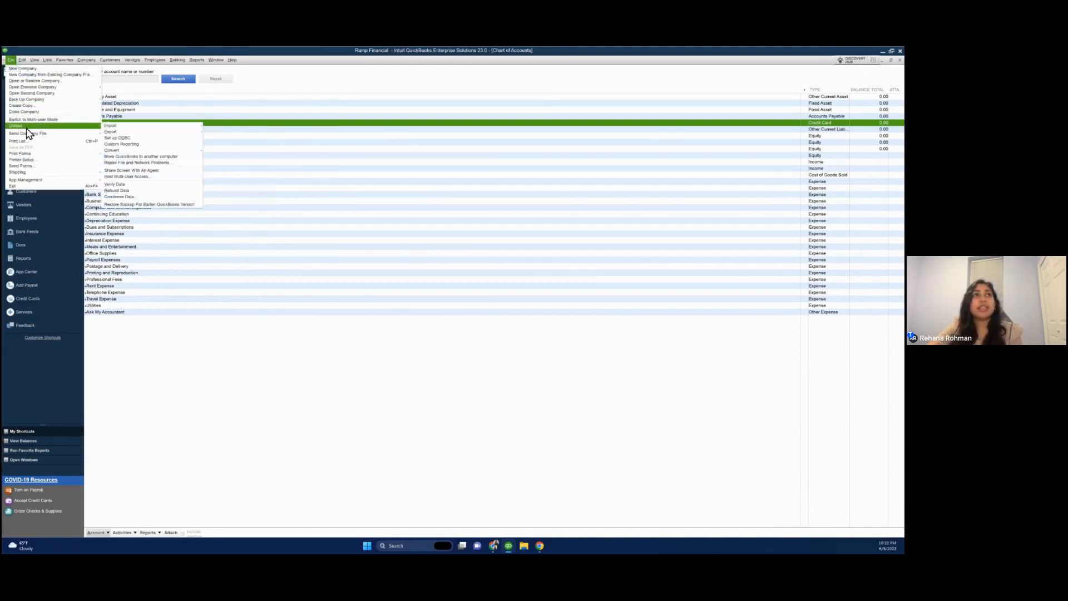
mouse_move(115, 134)
mouse_move(203, 133)
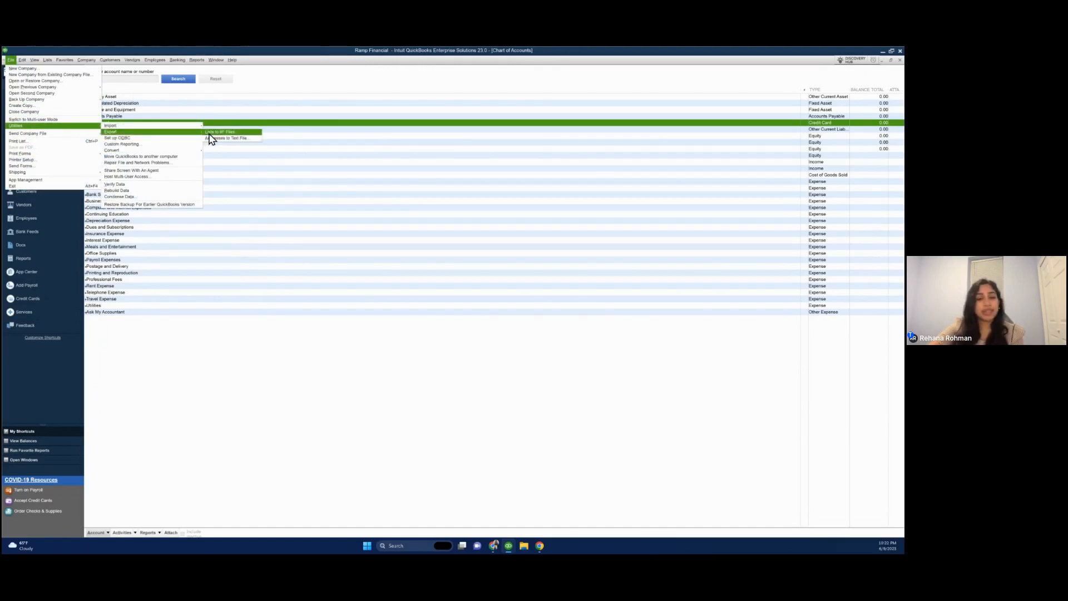
left_click(210, 134)
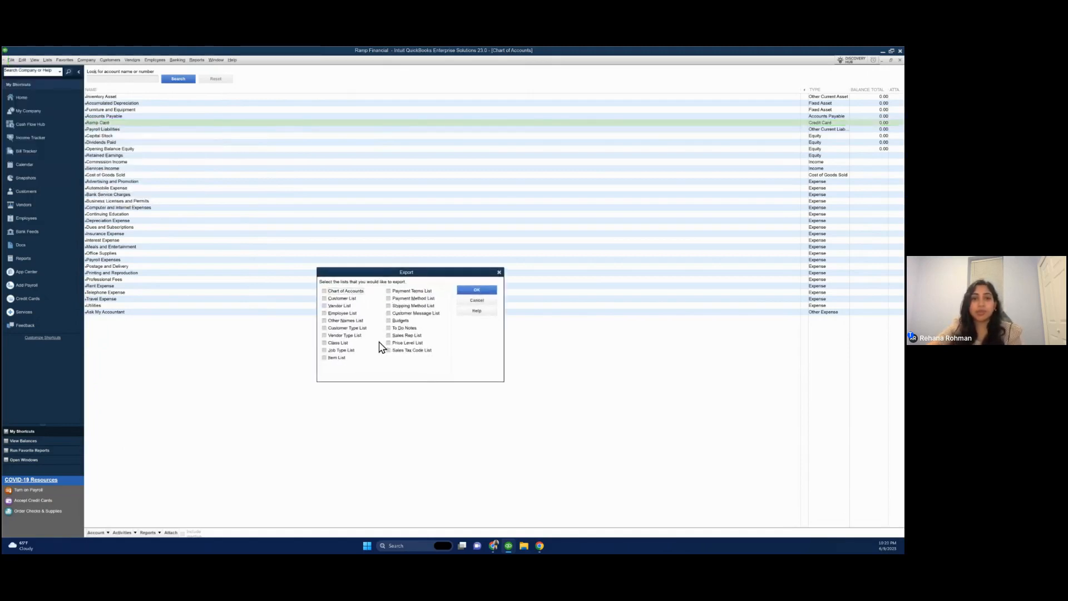
left_click(324, 291)
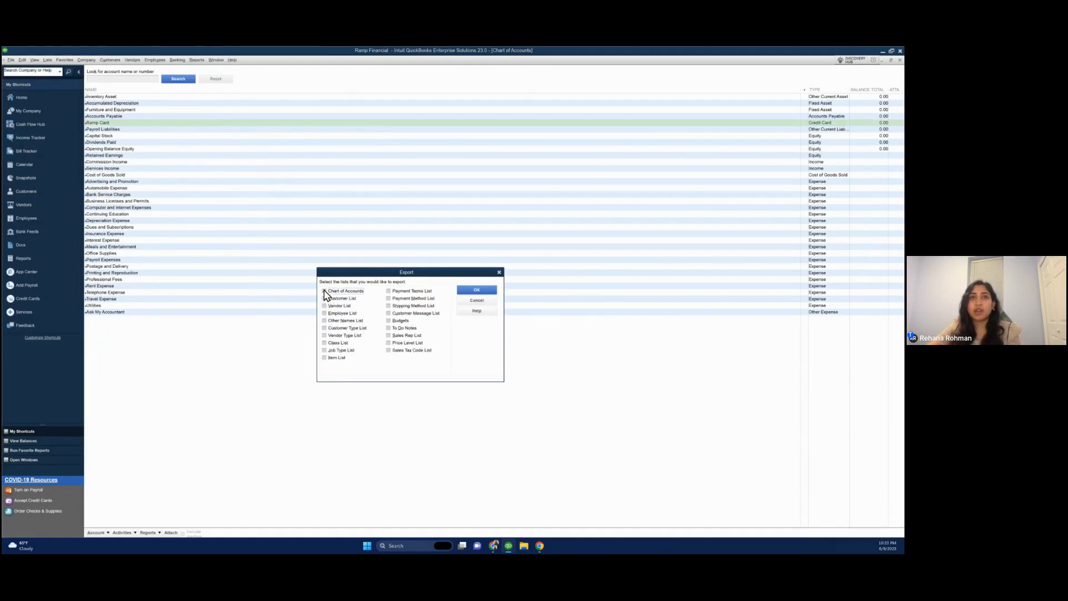
left_click(324, 298)
left_click(324, 305)
left_click(324, 343)
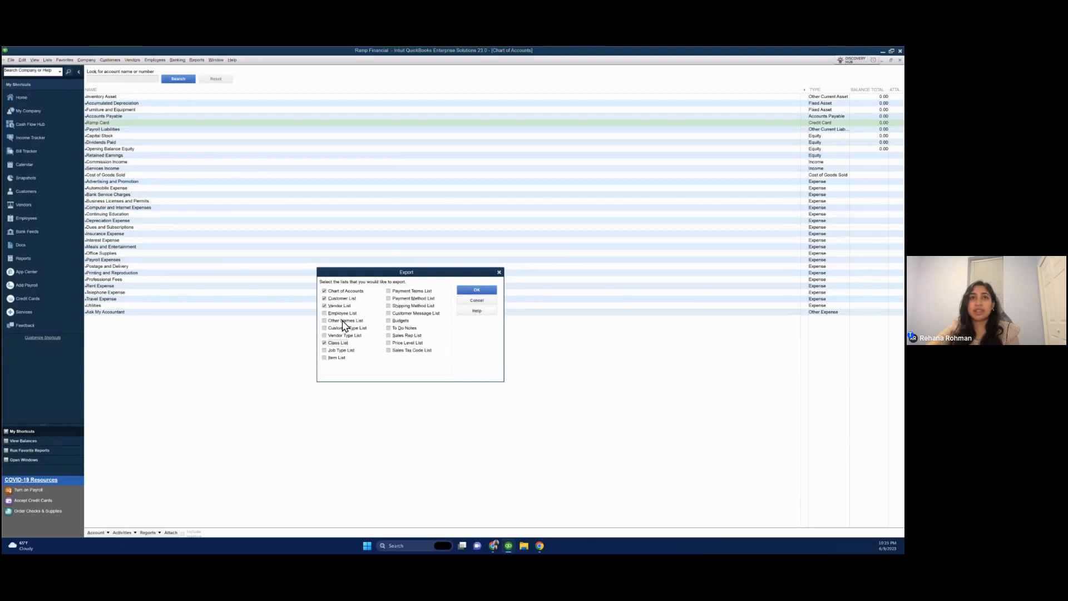
left_click(465, 289)
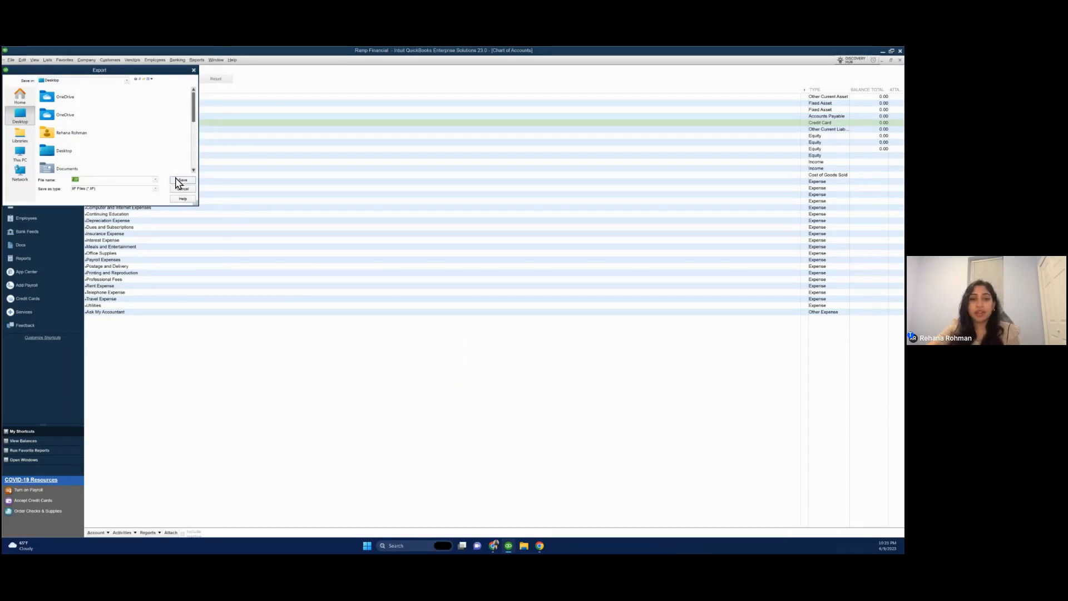
Save the IIF export to the Desktop with the file name Ramp List
left_click(73, 178)
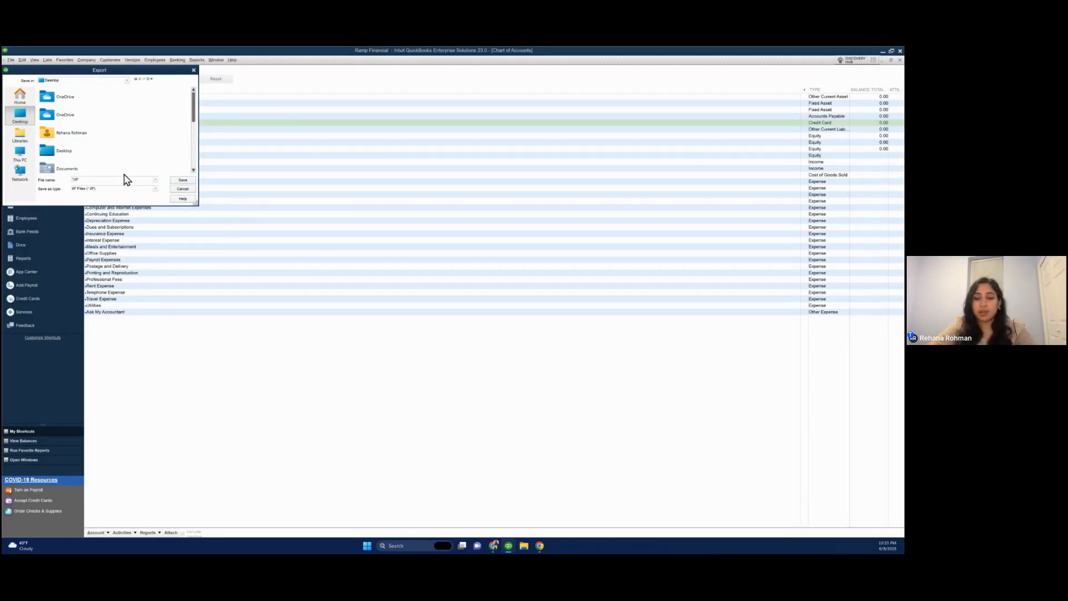
type("Ramp List")
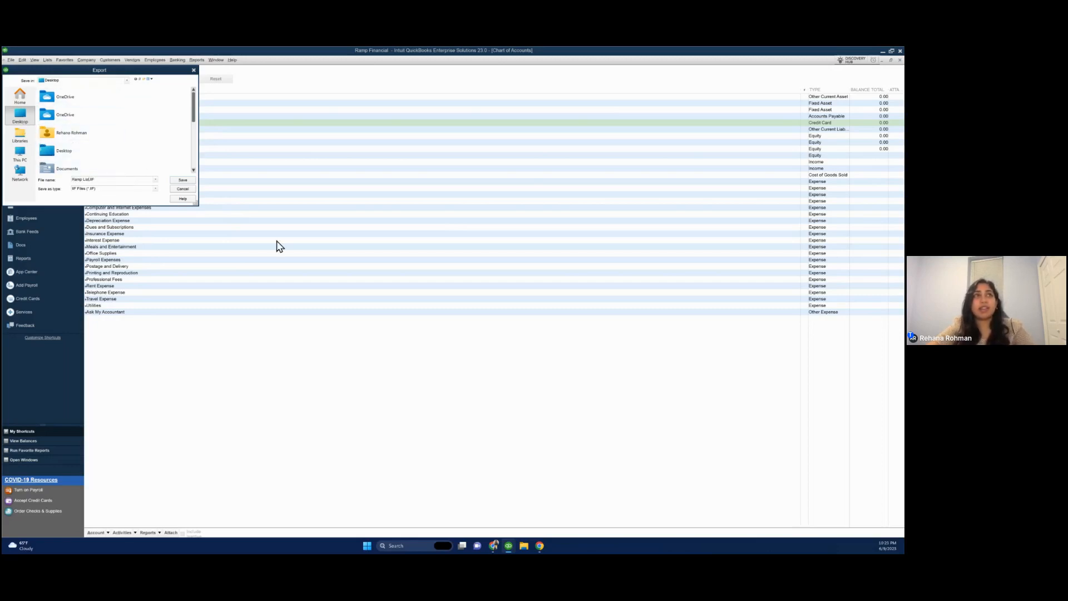
left_click(189, 181)
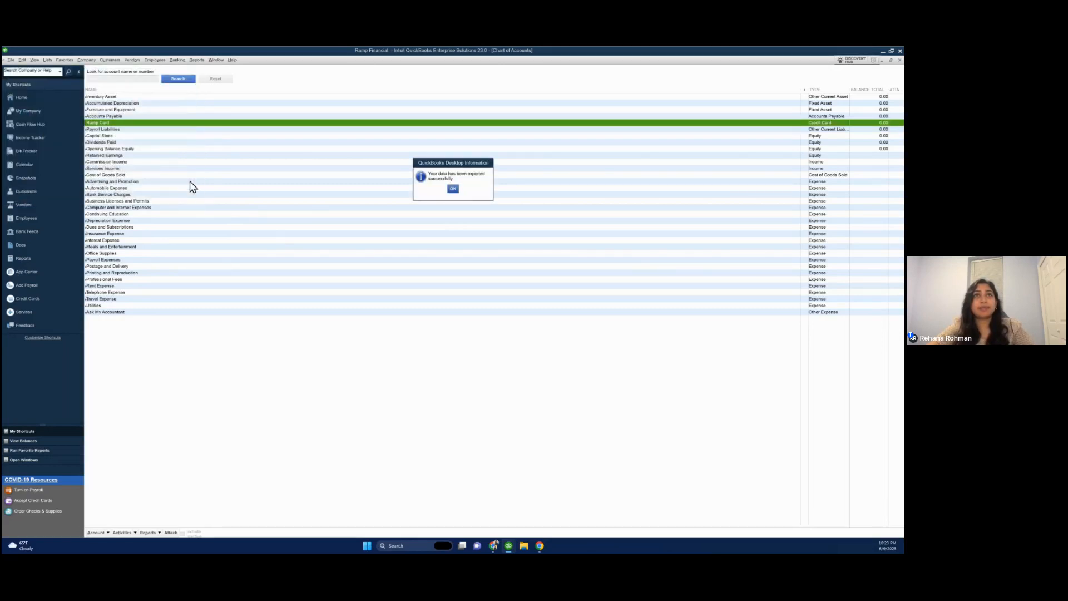
left_click(453, 189)
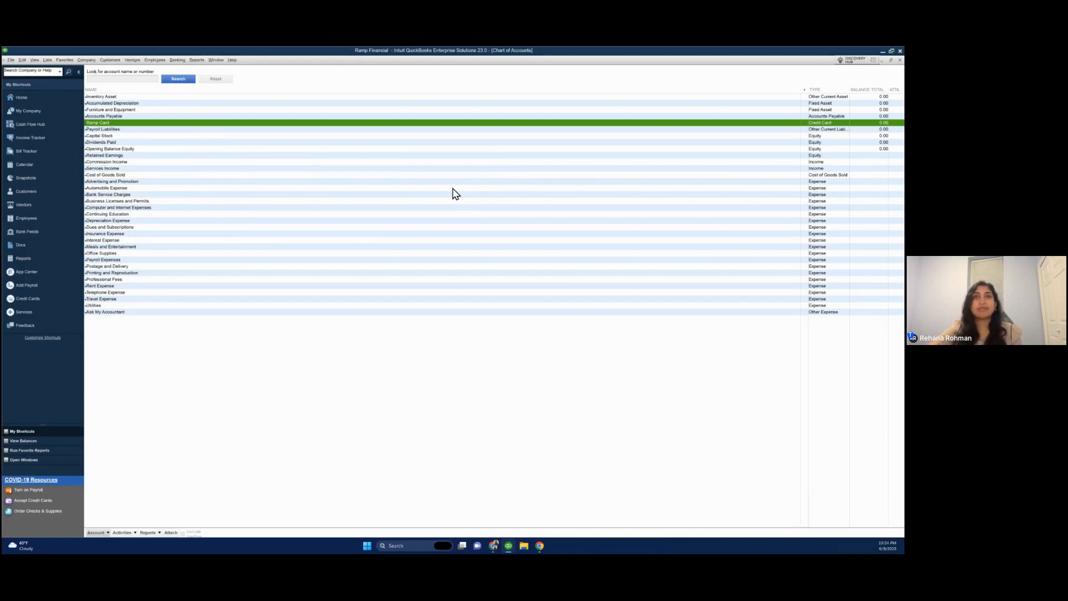
Switch to the Ramp web app and choose QuickBooks Desktop (IIF Export) as the accounting provider
key("super+Tab")
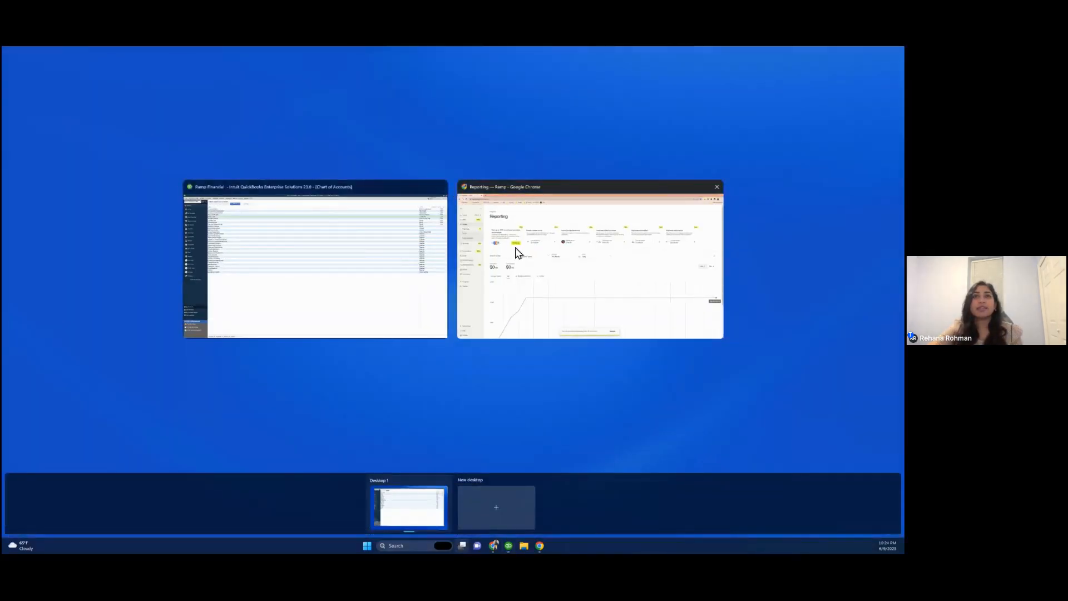
left_click(518, 254)
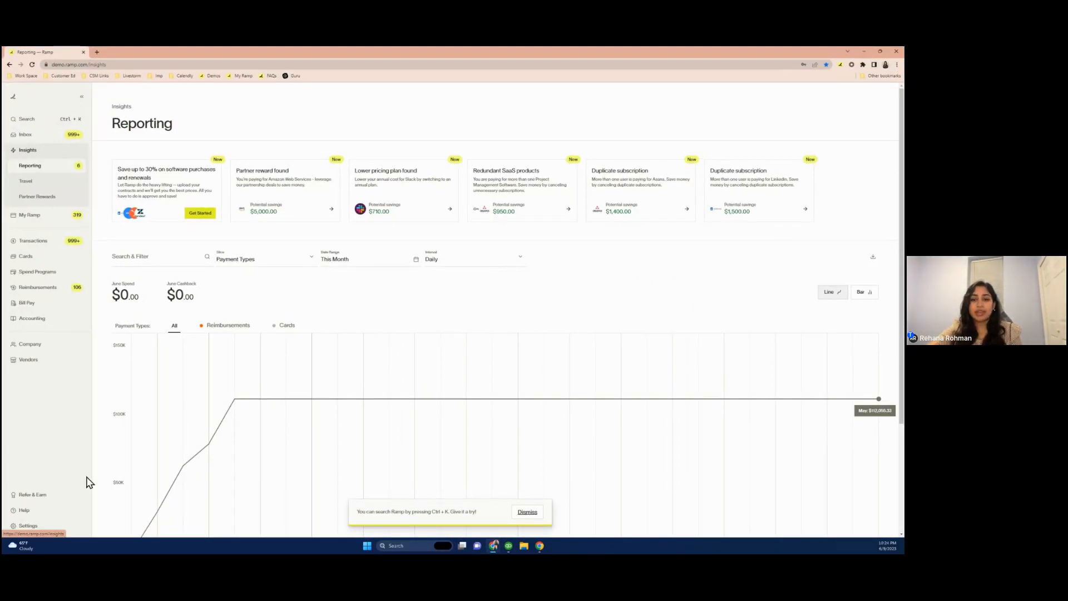
left_click(37, 317)
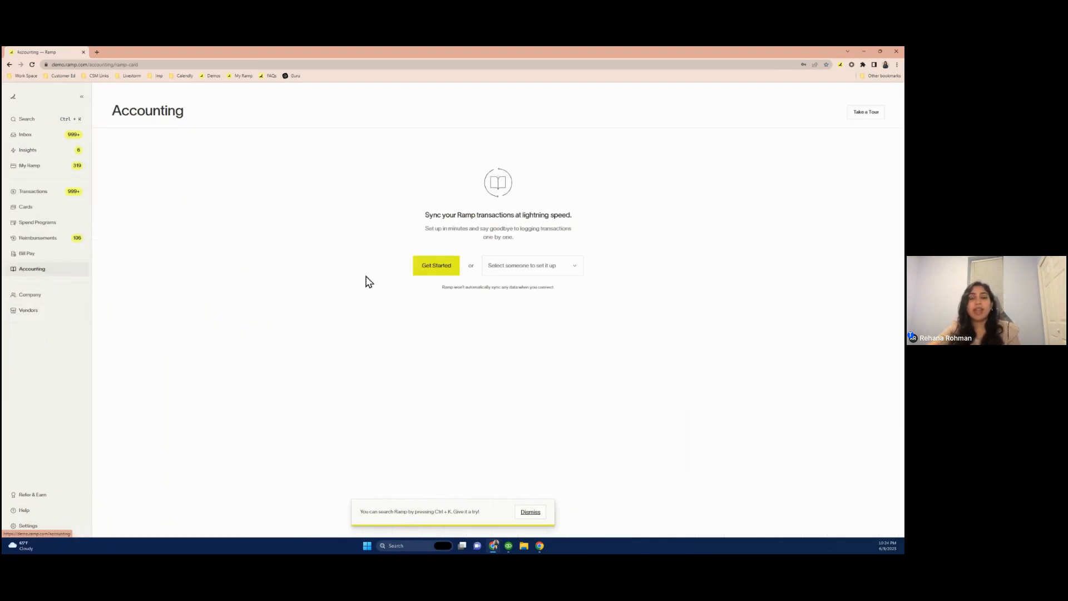
left_click(435, 272)
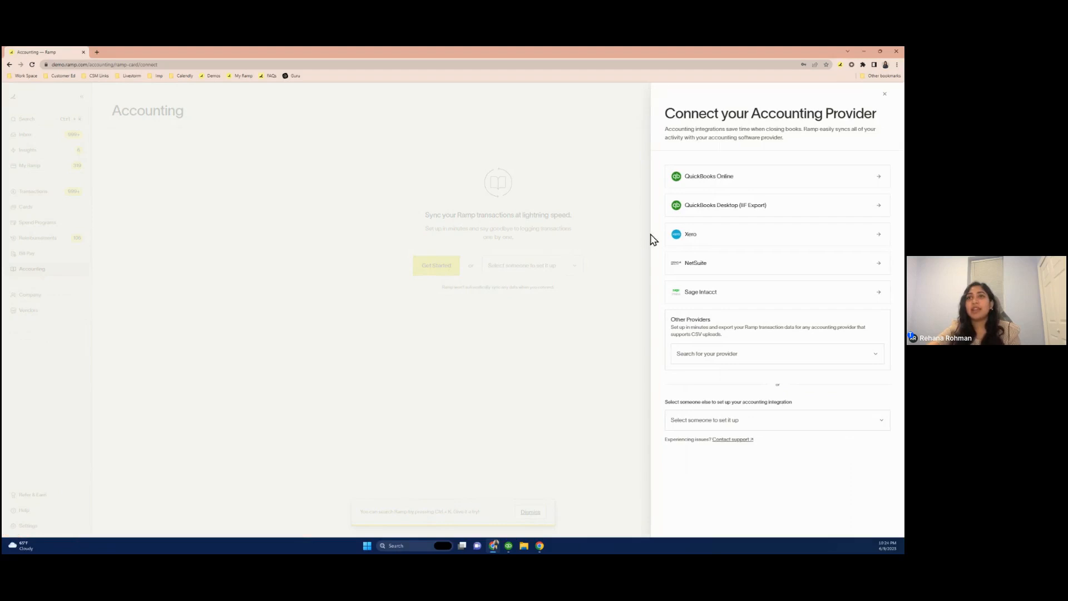
left_click(685, 213)
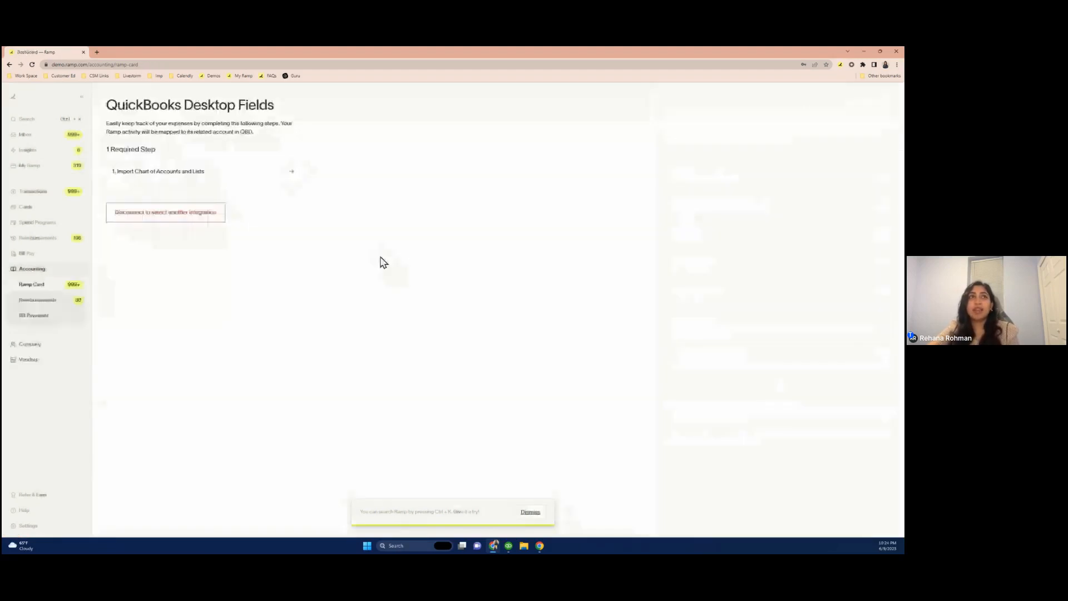
Open Import Chart of Accounts and Lists and confirm the Ramp liability account has been created
left_click(150, 175)
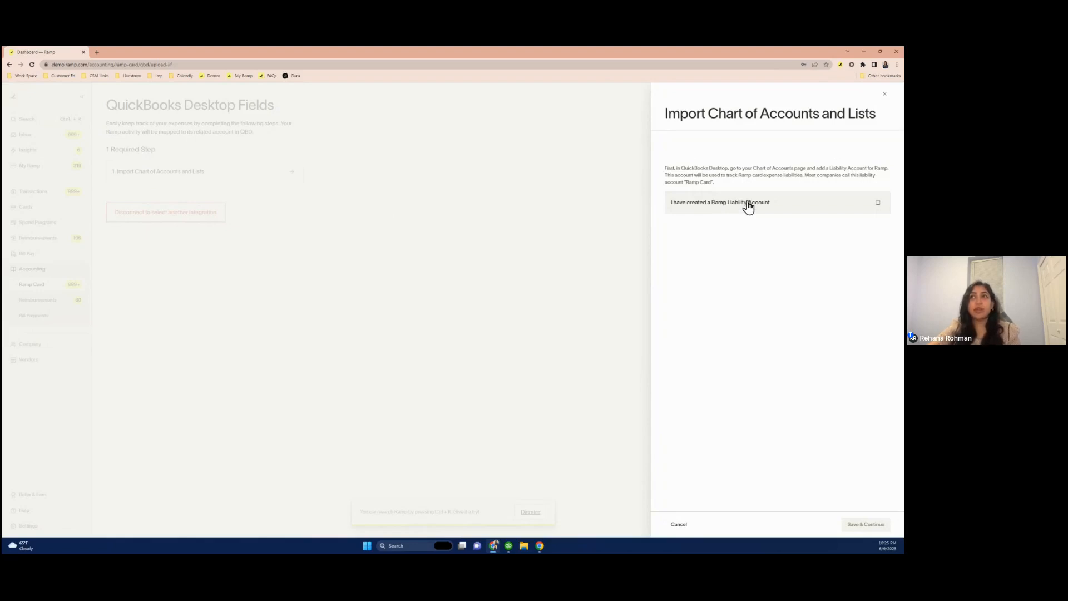
left_click(879, 204)
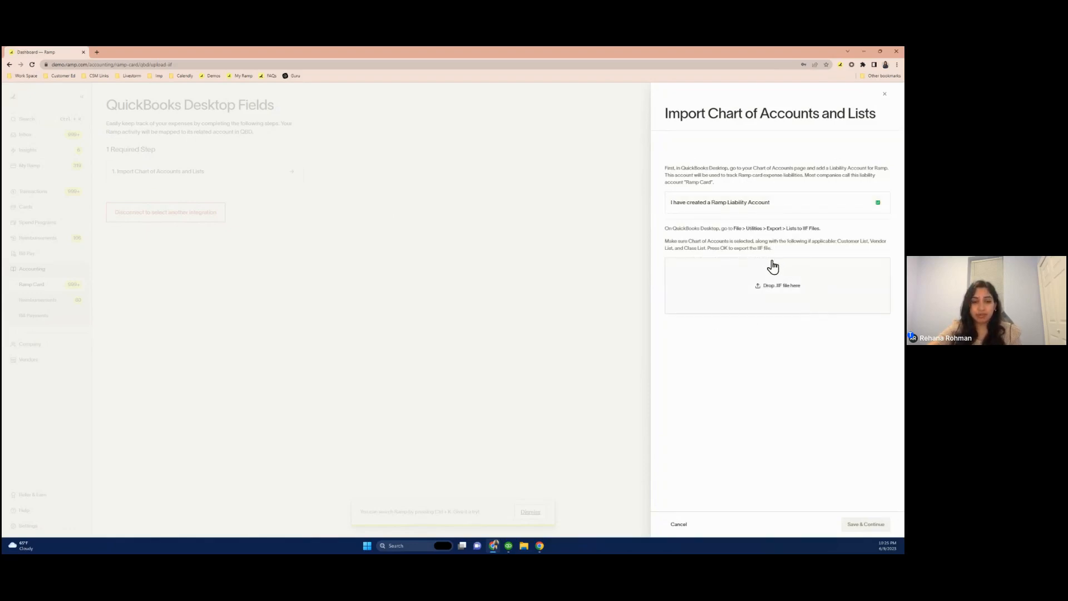
Upload the Ramp List IIF file from the Desktop
left_click(782, 298)
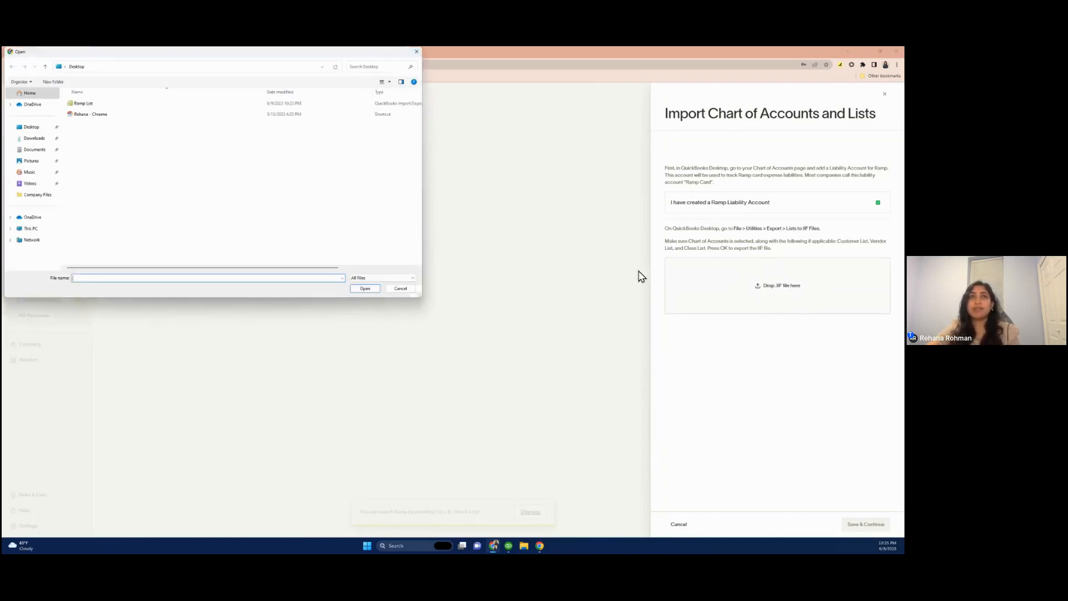
left_click(87, 103)
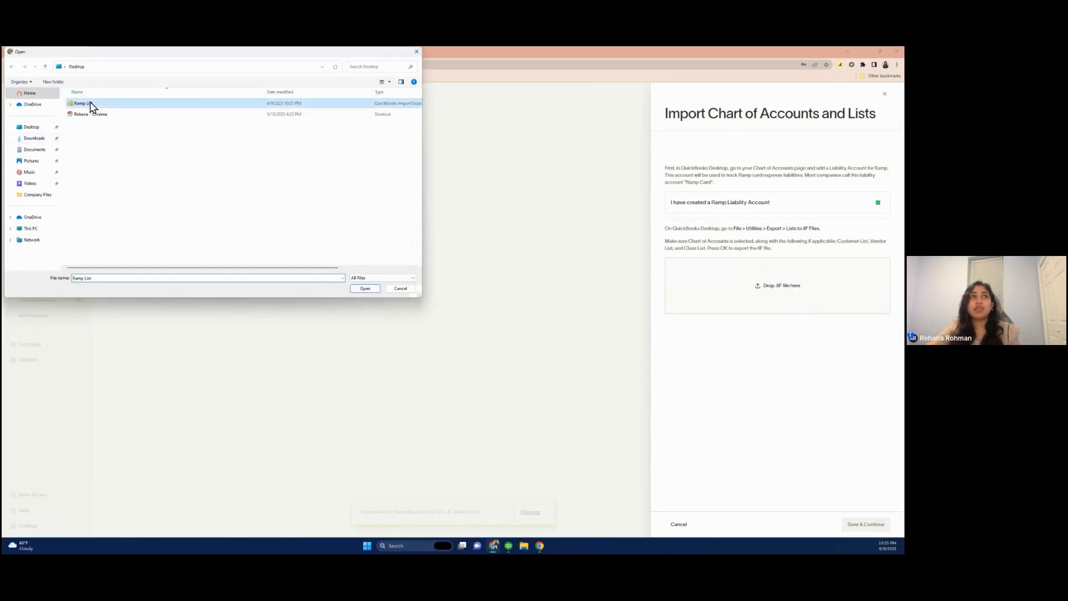
left_click(366, 289)
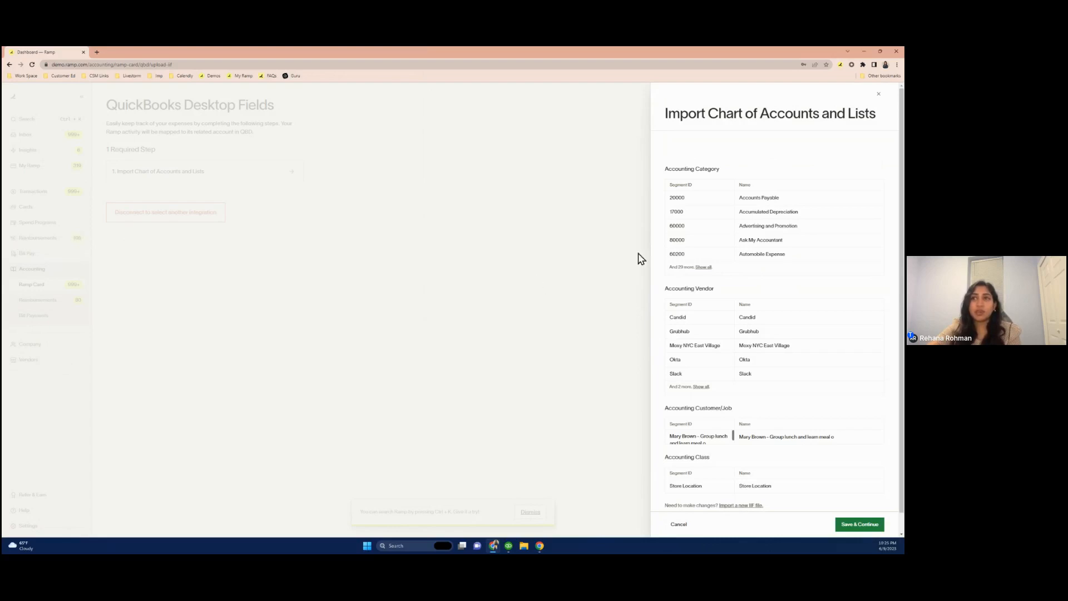
Expand the full accounting category list and review the imported categories, vendors, customer/job and class
left_click(704, 268)
scroll(711, 272, "down", 3)
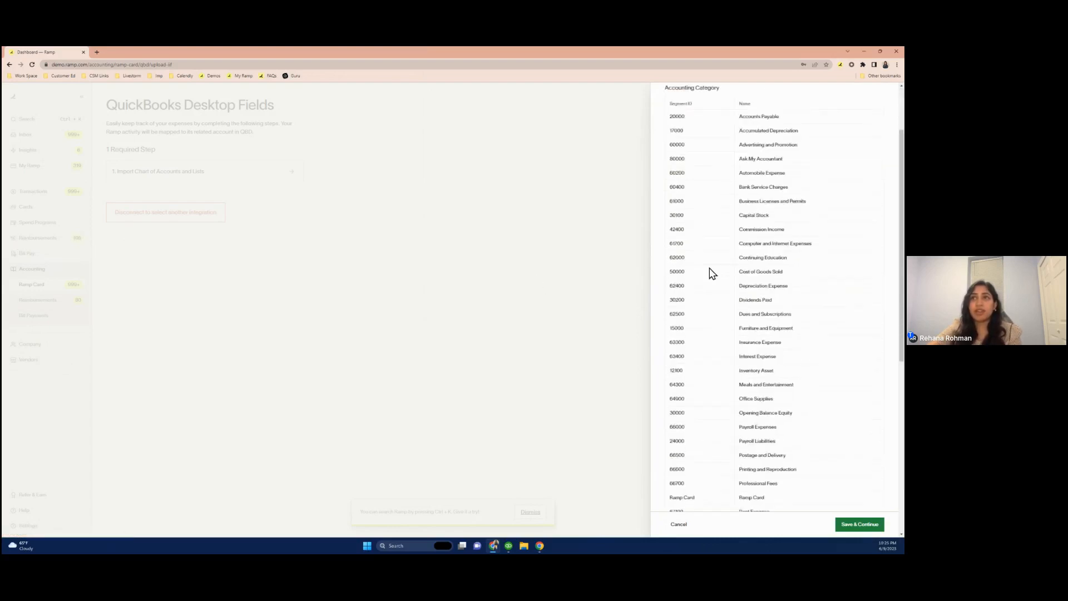
scroll(713, 273, "up", 3)
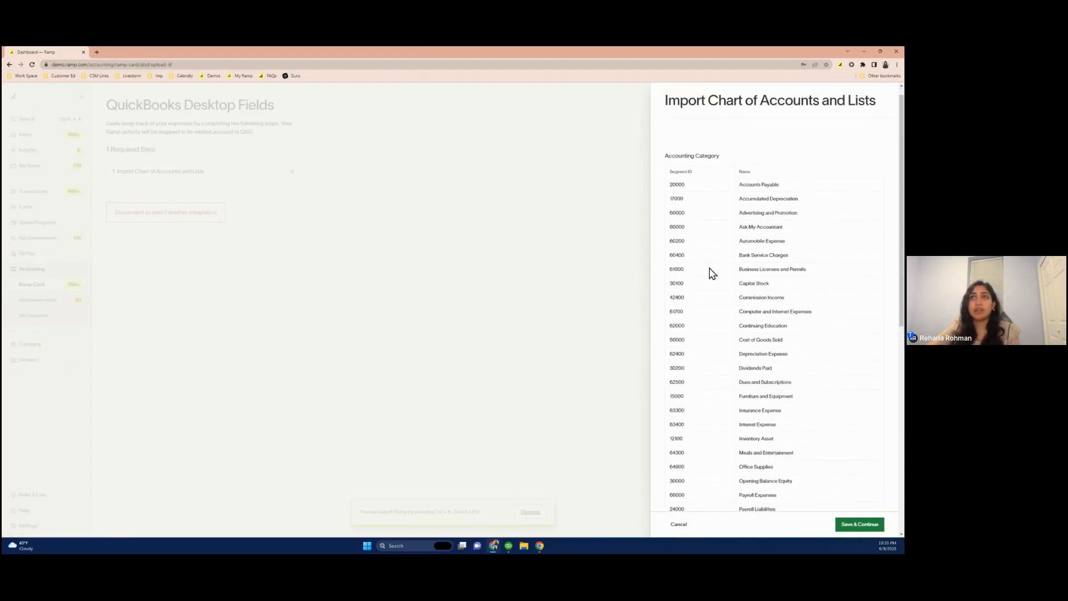
scroll(713, 273, "down", 1)
scroll(712, 273, "down", 4)
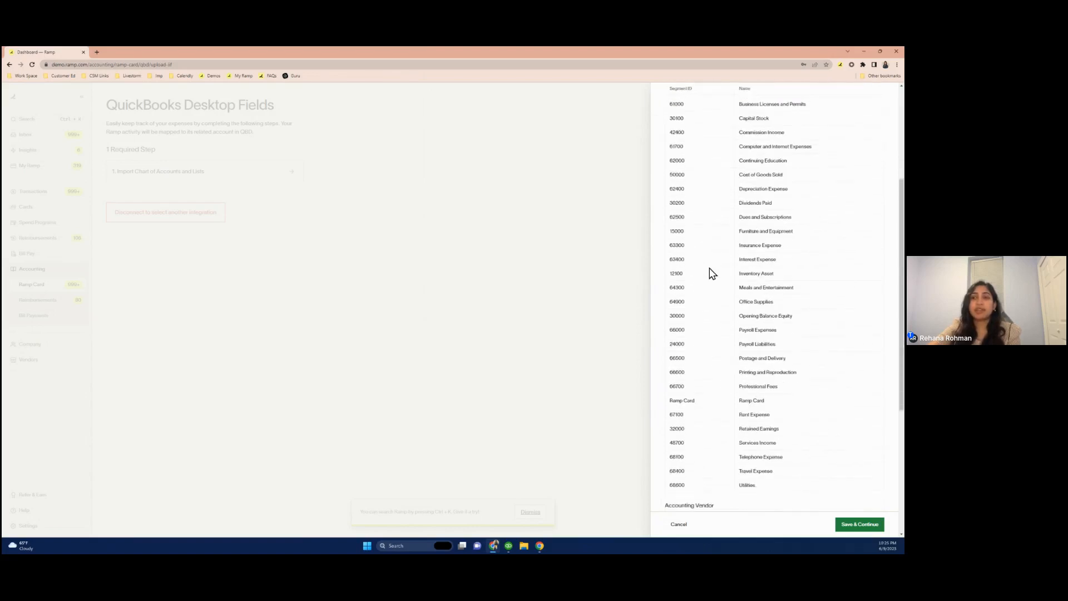
scroll(711, 272, "down", 3)
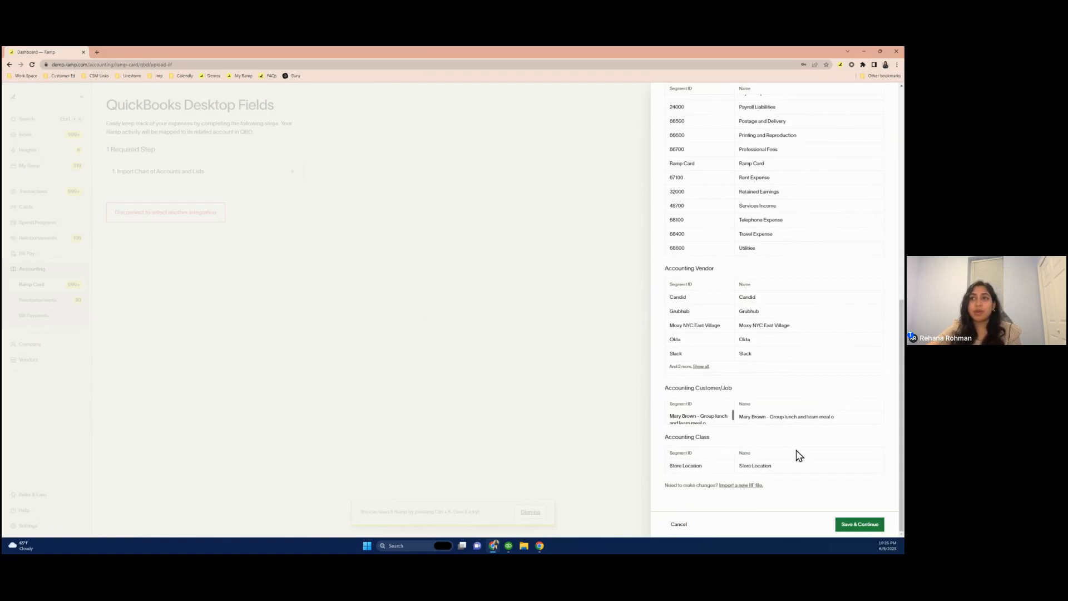
Save the imported lists and link Ramp Card as the Ramp liability account
left_click(866, 528)
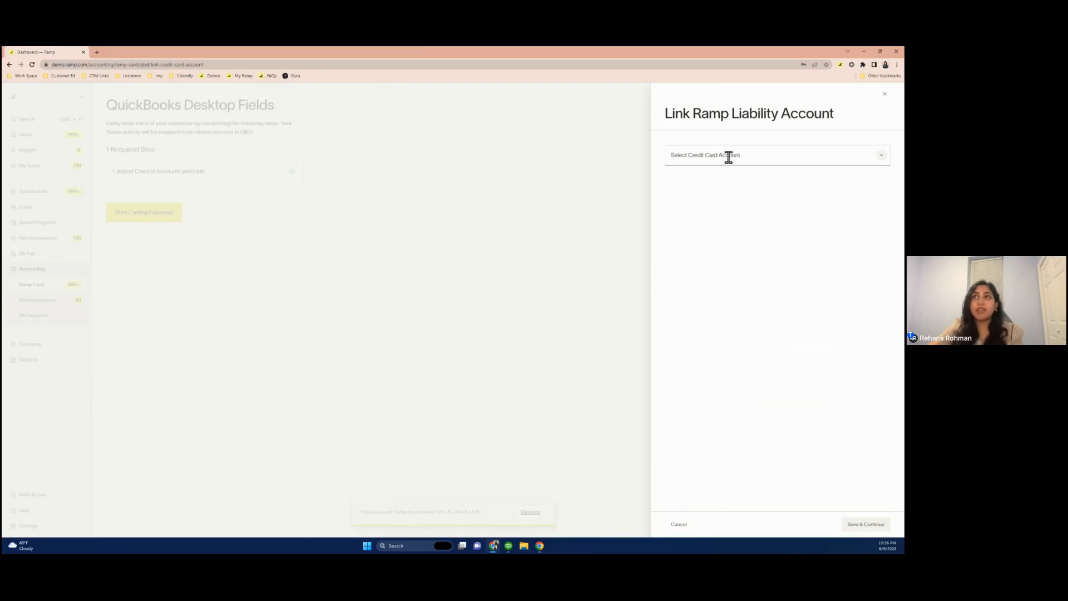
left_click(885, 161)
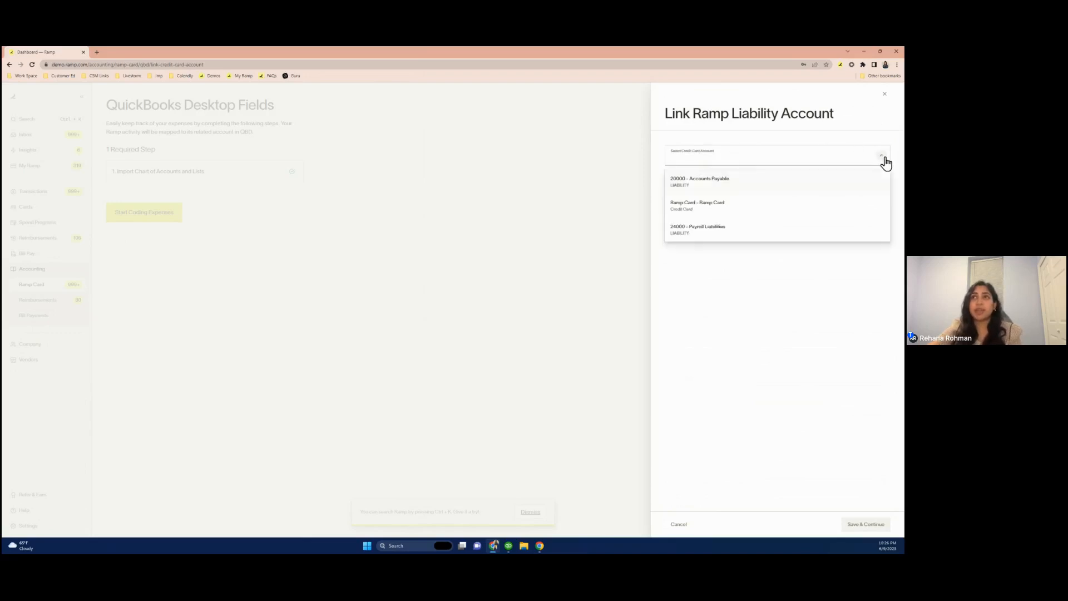
left_click(822, 215)
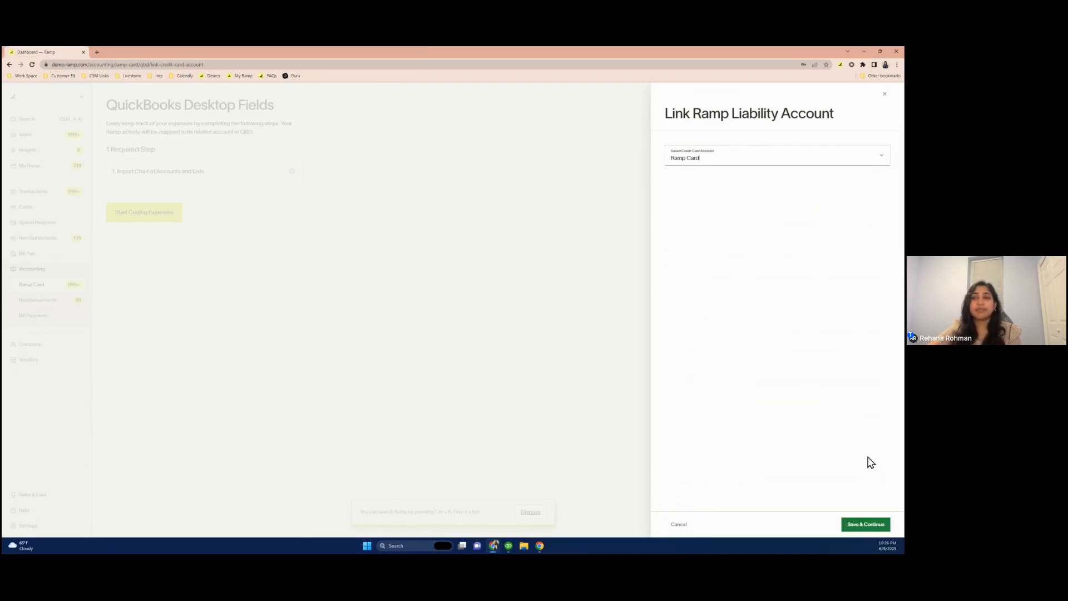
left_click(871, 525)
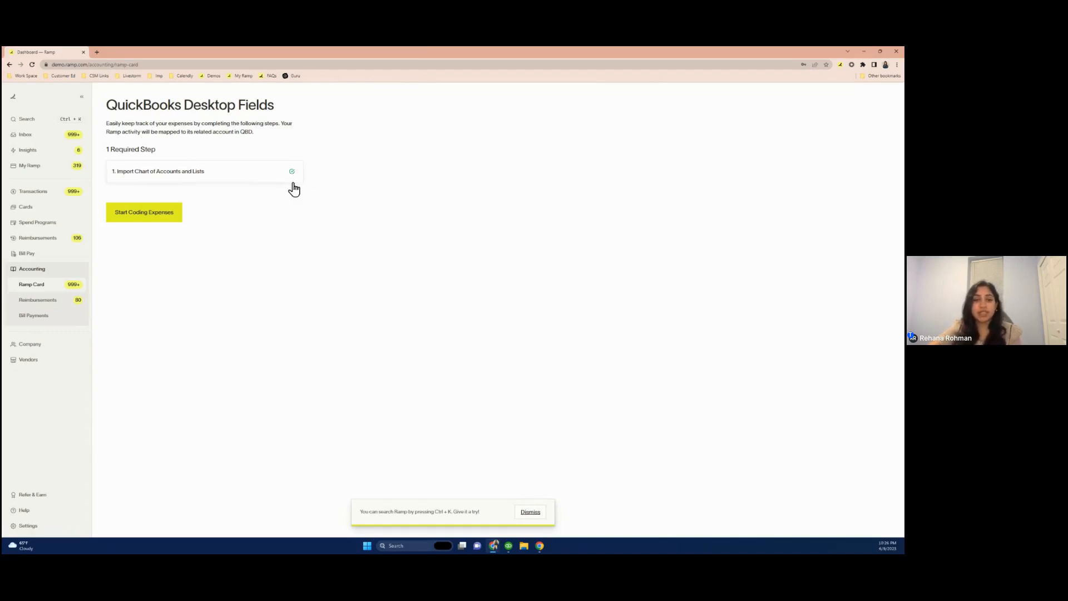
Start coding expenses, open the default accounts settings and set the credit card liability account to Ramp Card
left_click(158, 221)
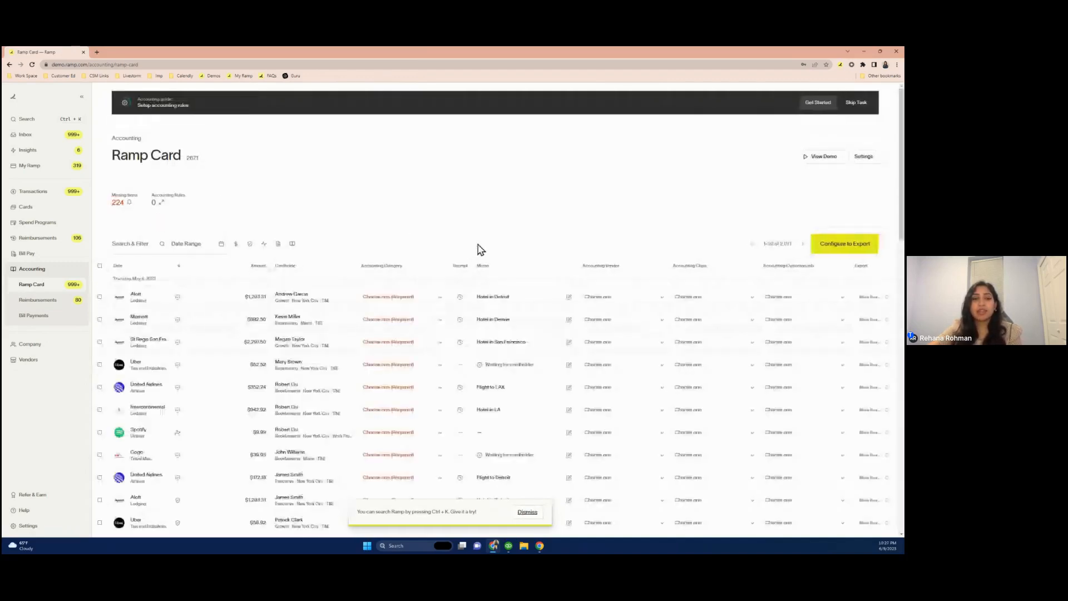
left_click(844, 253)
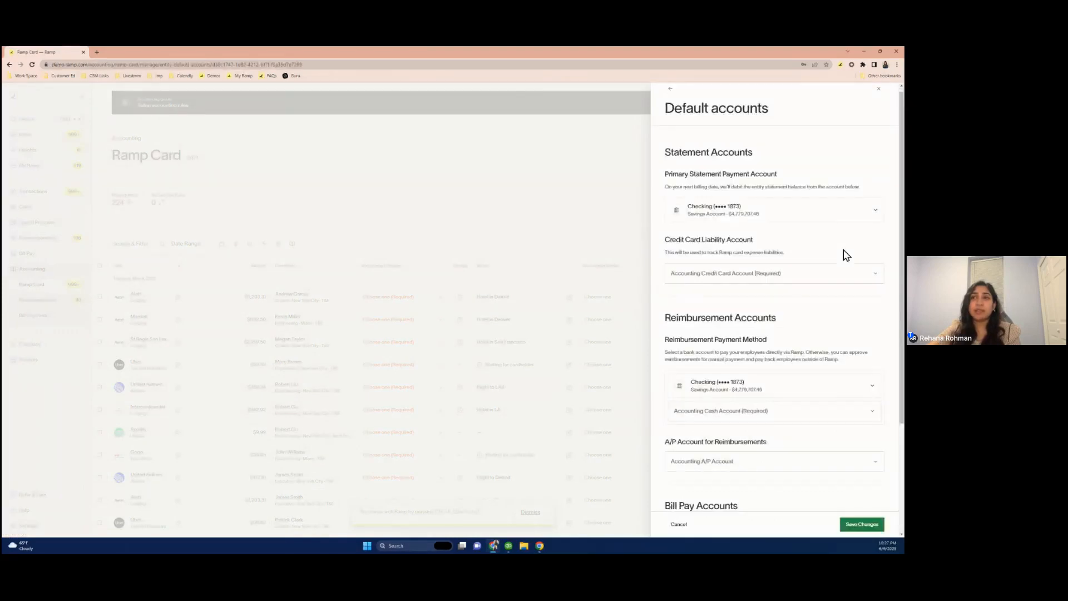
scroll(846, 256, "down", 1)
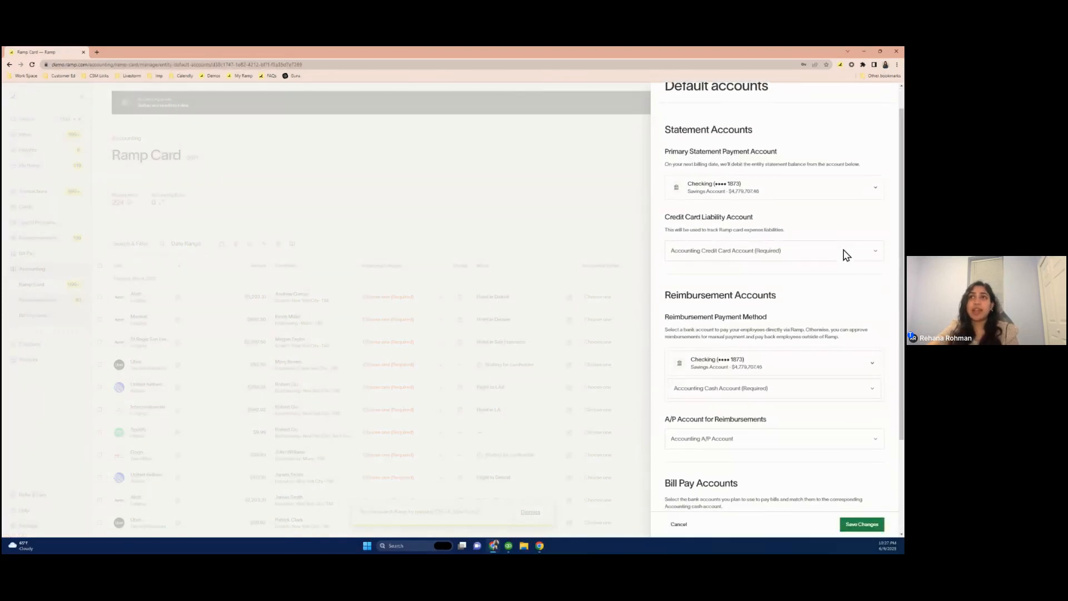
scroll(842, 253, "down", 1)
scroll(782, 286, "down", 3)
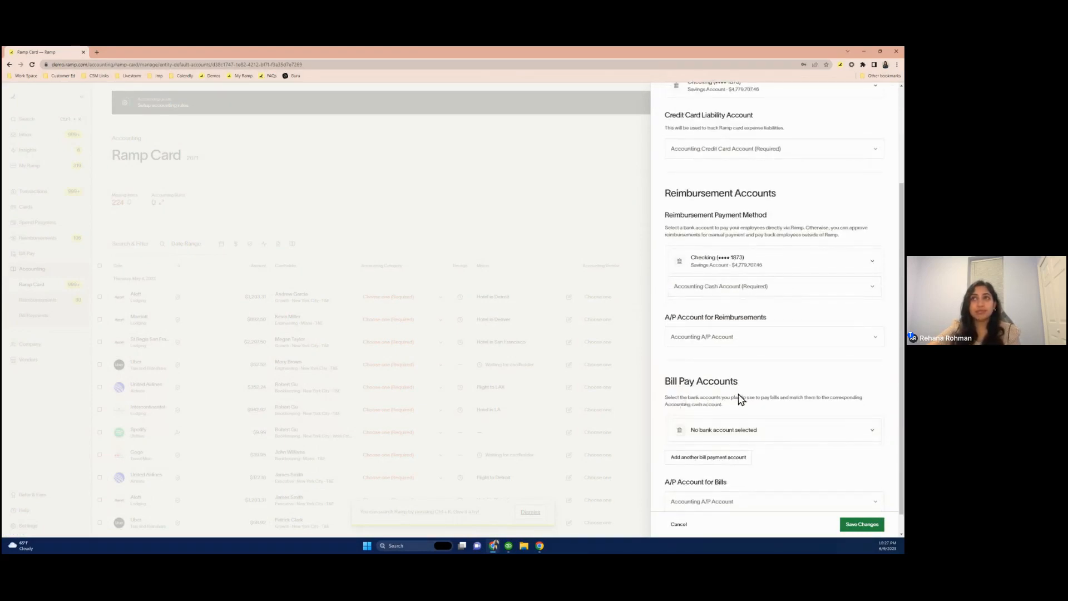
scroll(740, 398, "up", 5)
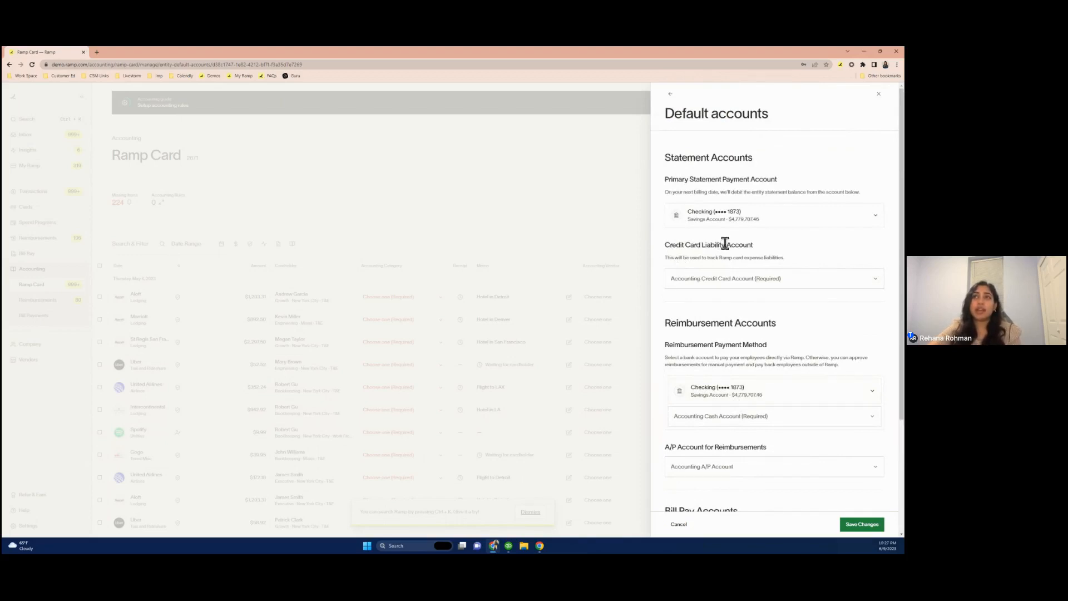
left_click(742, 279)
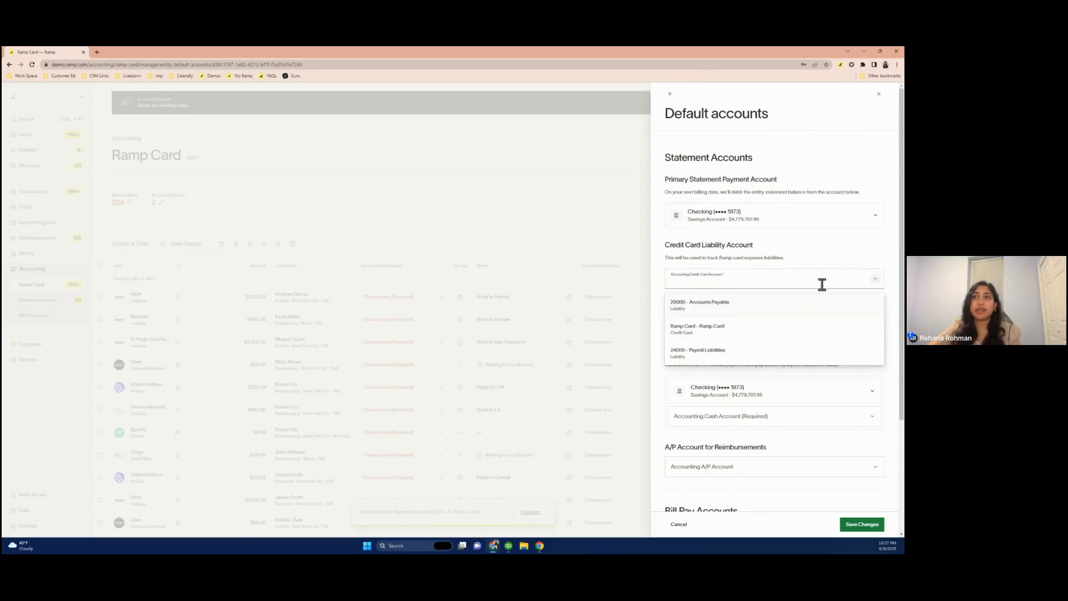
left_click(785, 333)
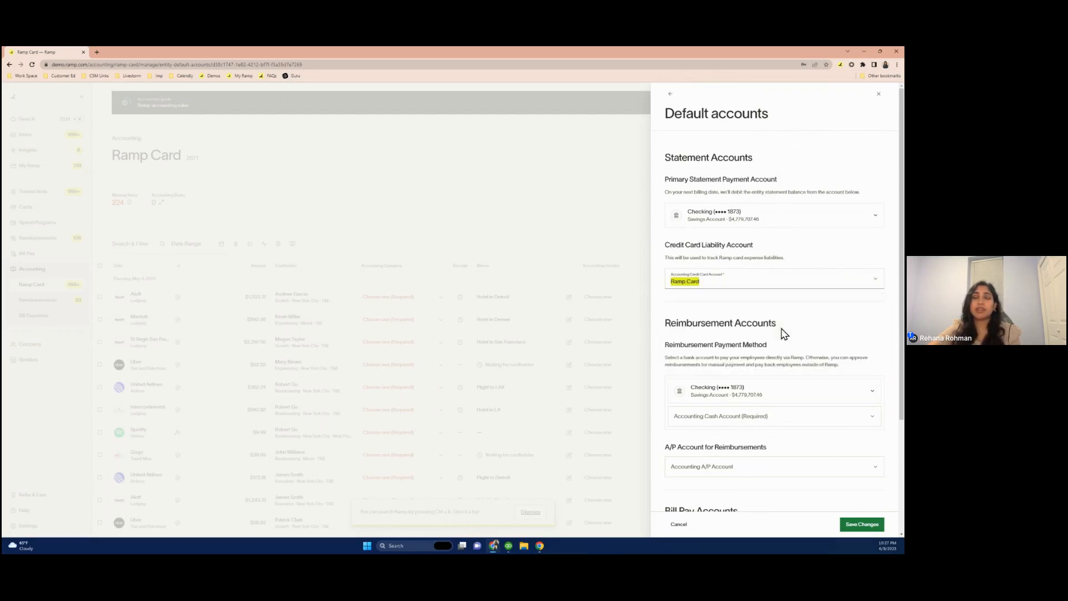
Set the reimbursement cash account to 12100 - Inventory Asset and the reimbursement A/P account to 20000 - Accounts Payable
scroll(784, 333, "down", 2)
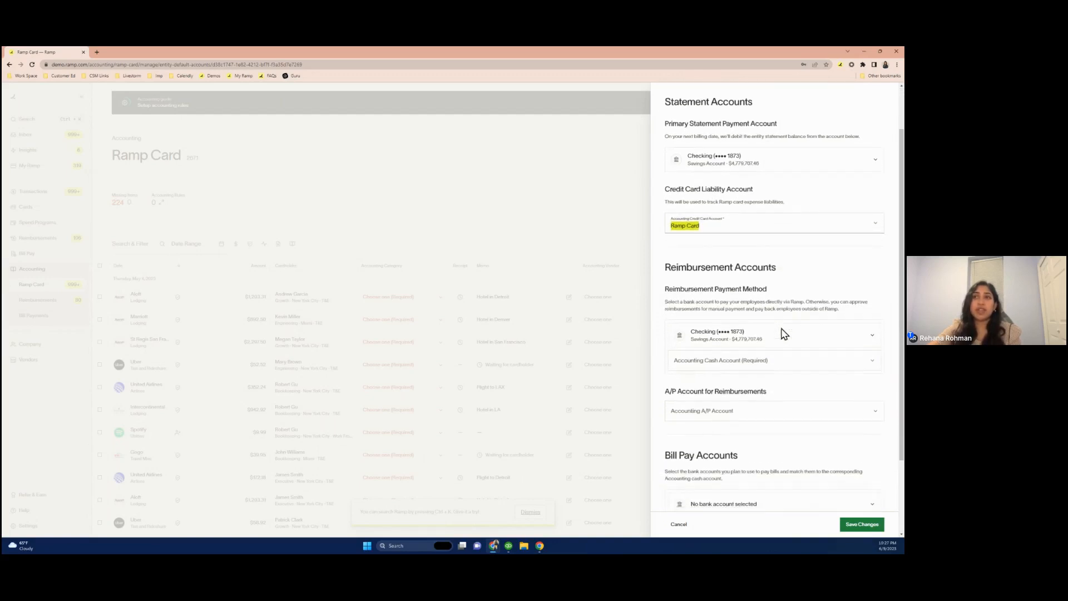
scroll(781, 328, "down", 2)
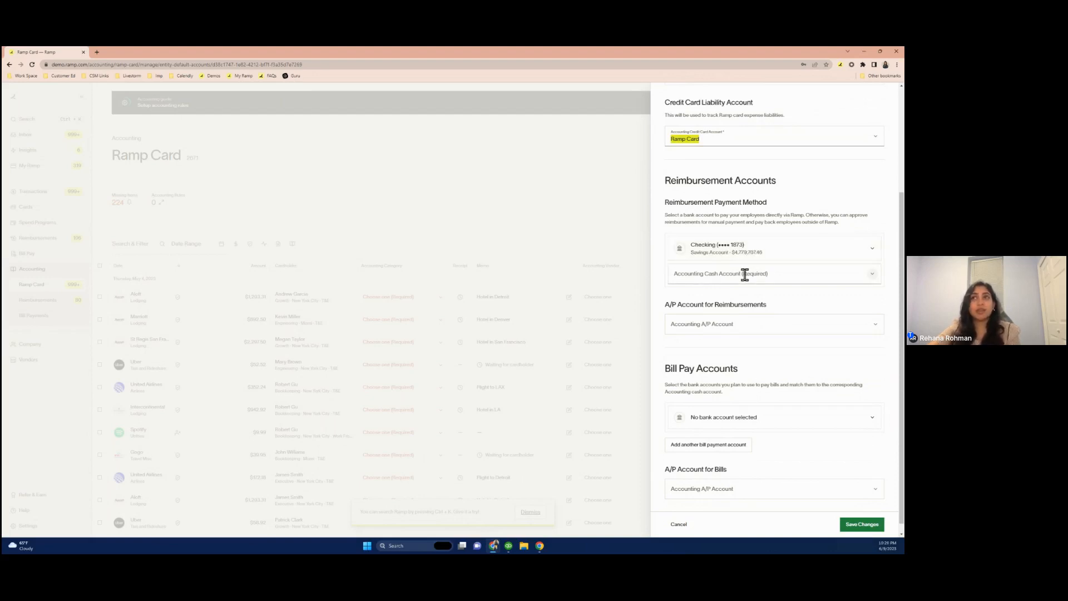
left_click(739, 271)
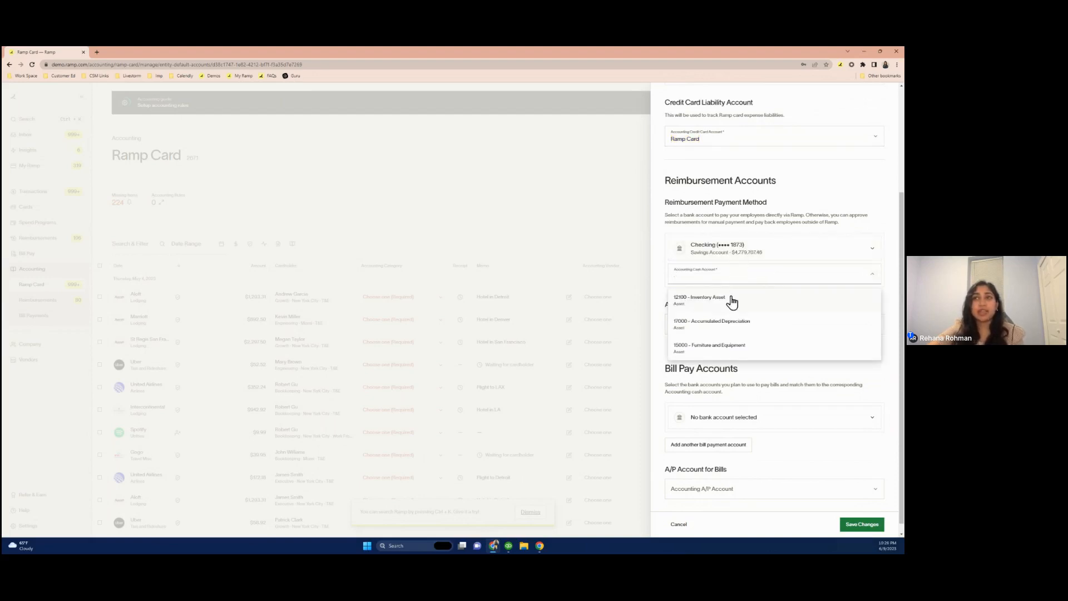
left_click(733, 302)
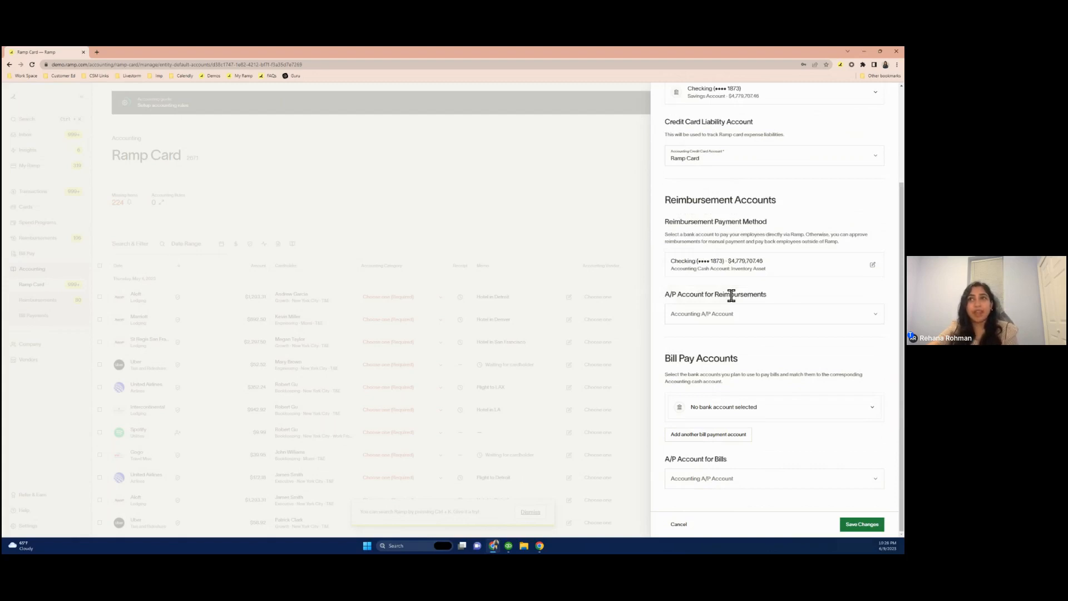
left_click(709, 318)
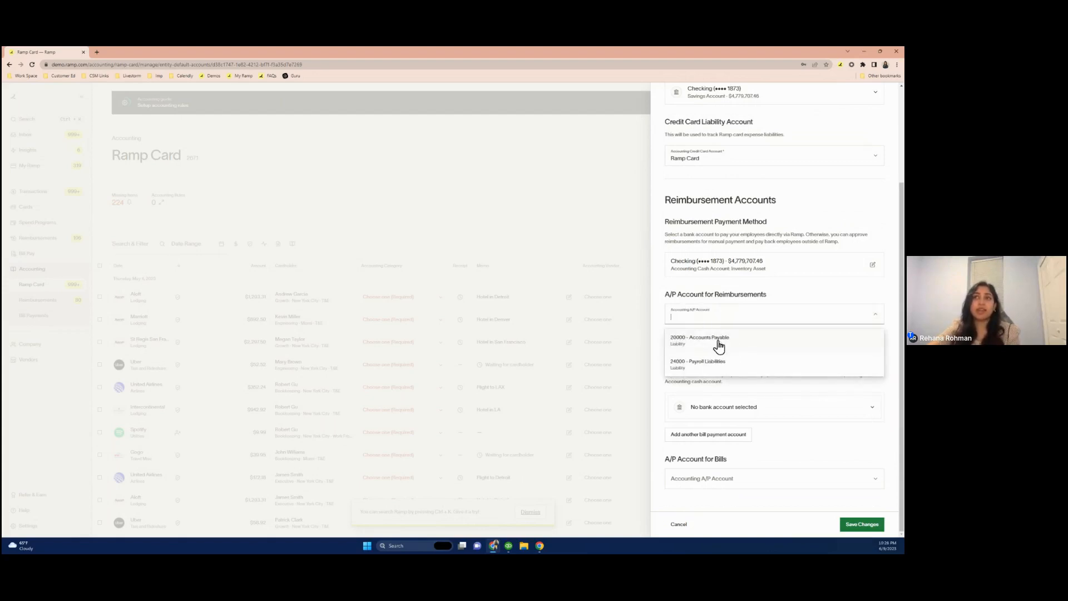
left_click(738, 339)
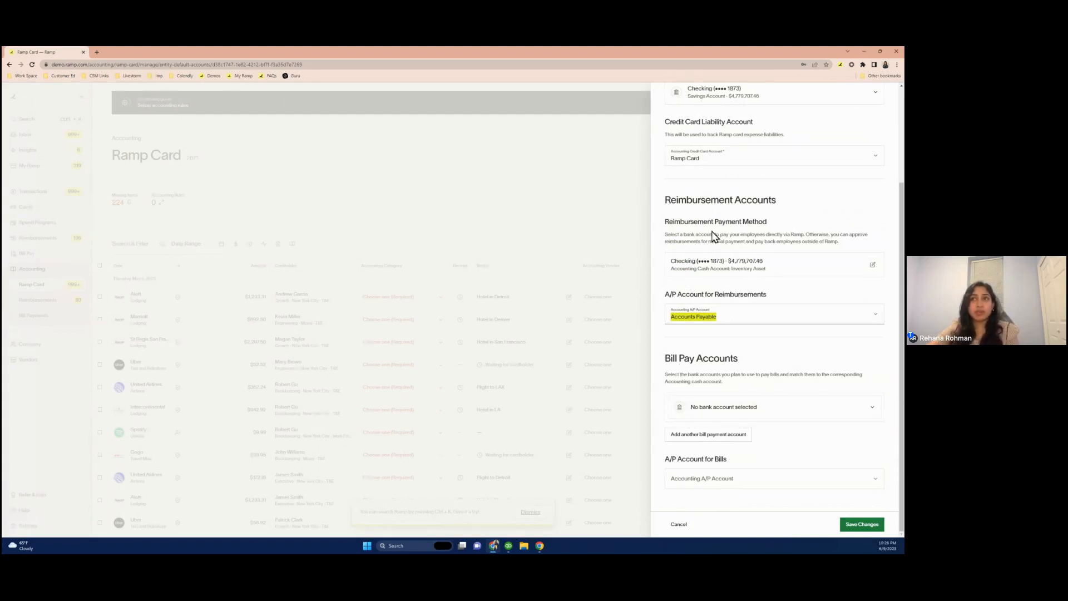
Add the Checking bank account for bill pay, mapped to cash account 12100 - Inventory Asset
left_click(704, 415)
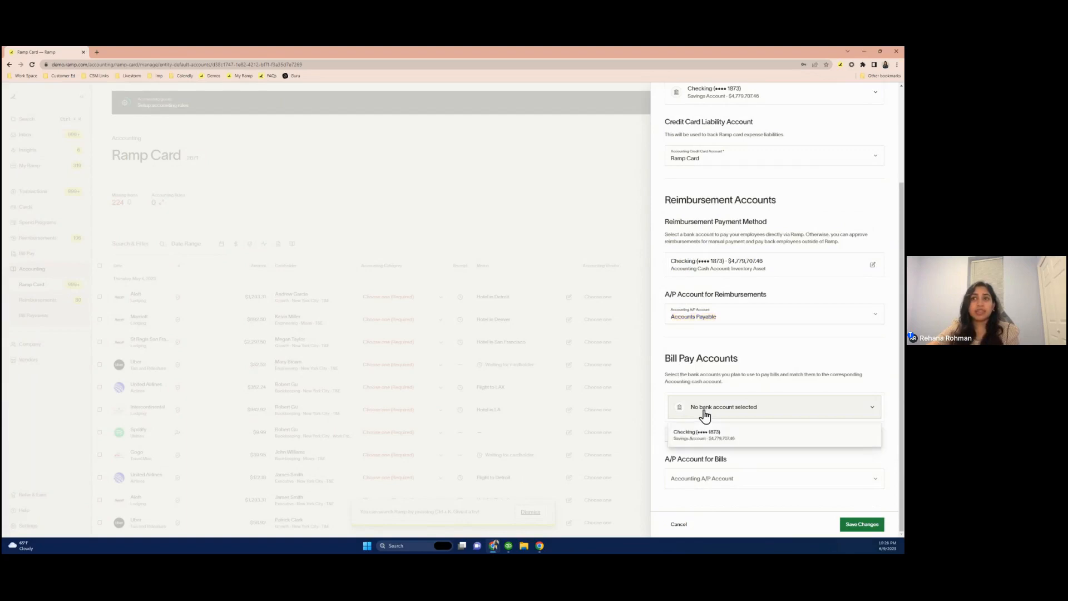
left_click(716, 447)
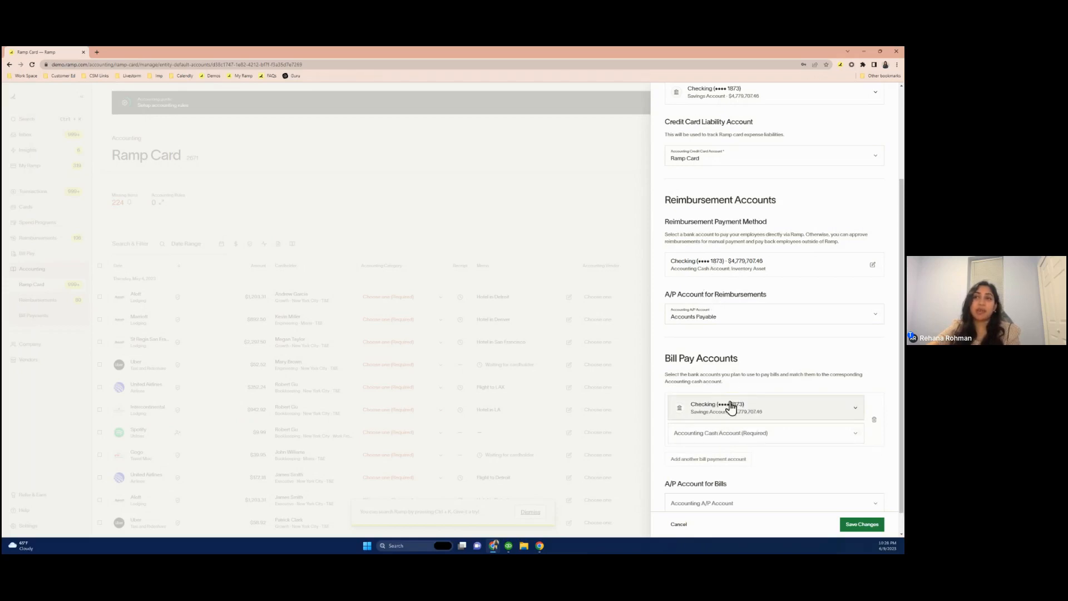
left_click(712, 439)
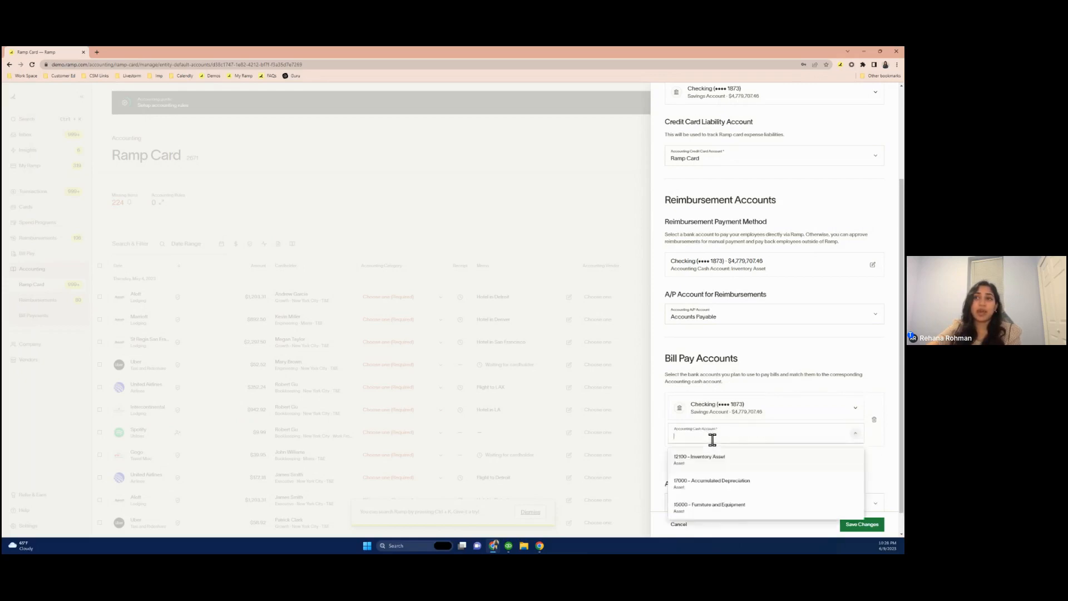
left_click(713, 471)
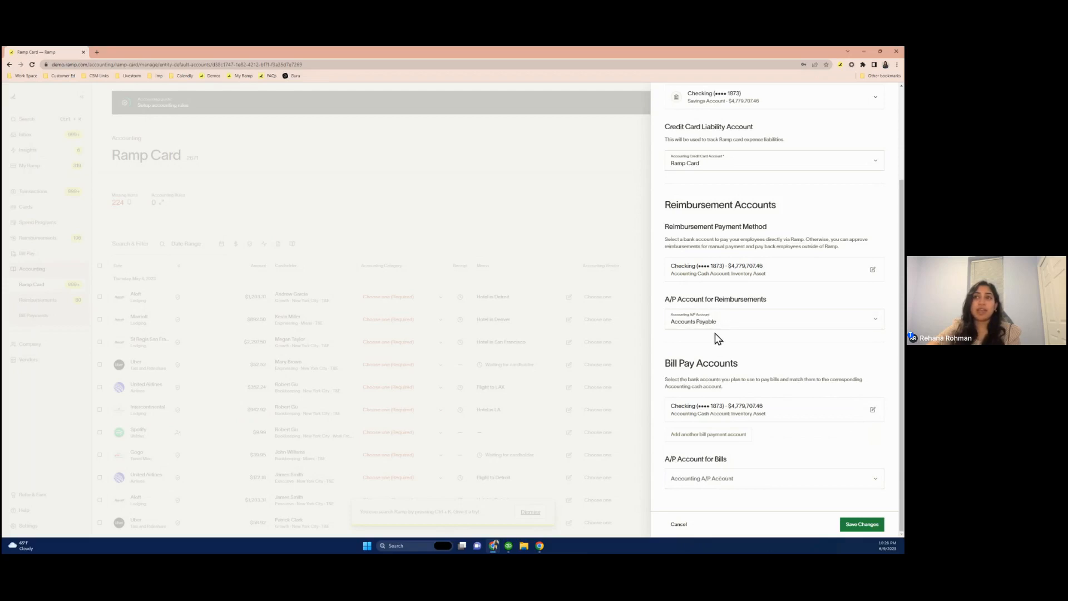
Set the A/P account for bills to 20000 - Accounts Payable and save the default accounts
left_click(725, 482)
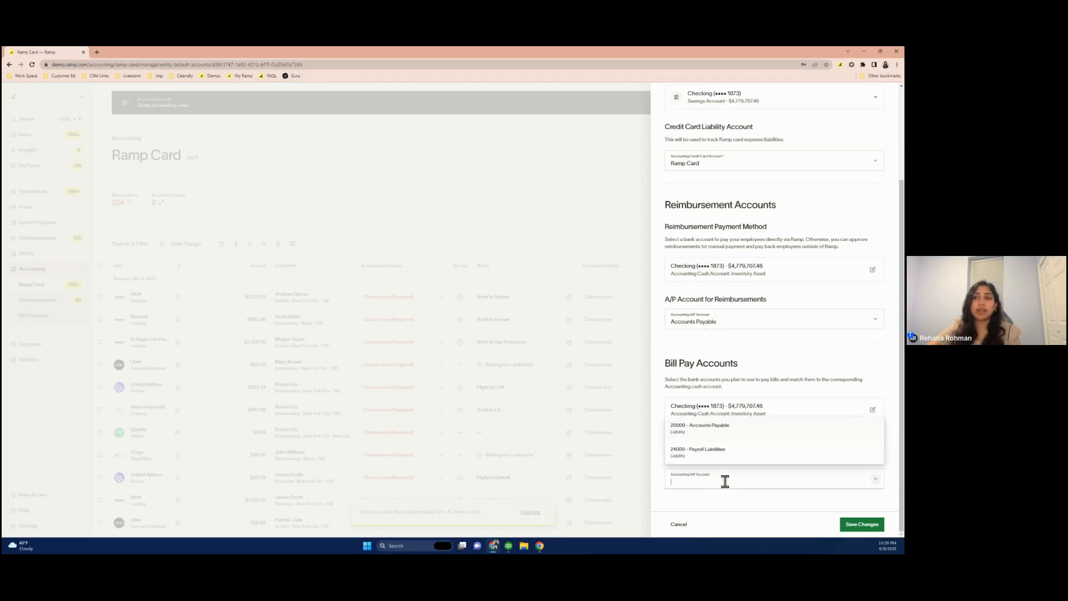
left_click(721, 427)
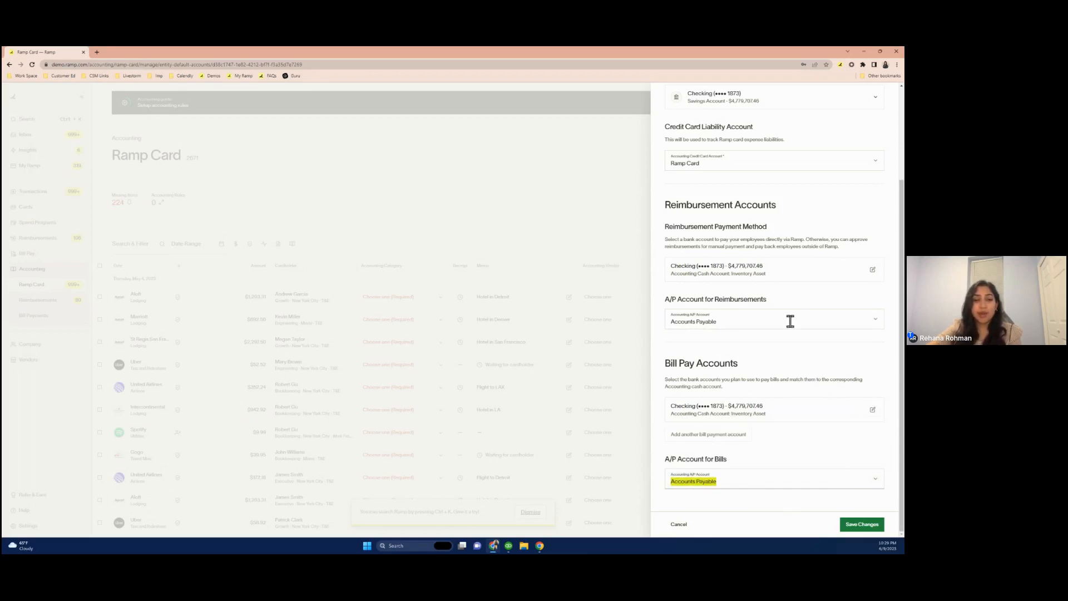
left_click(849, 532)
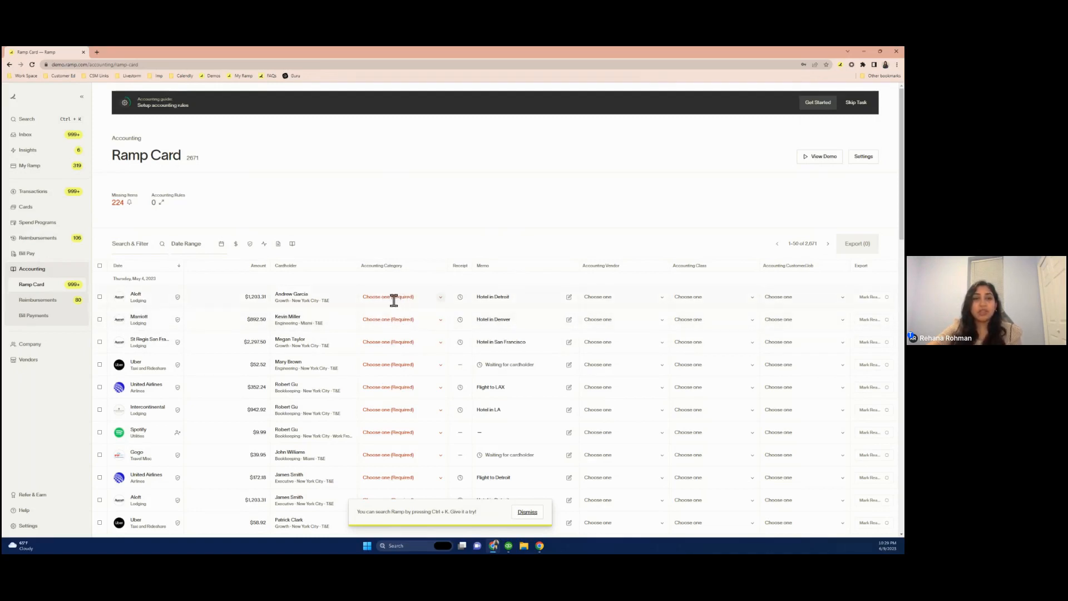
Code the first Aloft transaction's accounting category as 68400 - Travel Expense
left_click(440, 301)
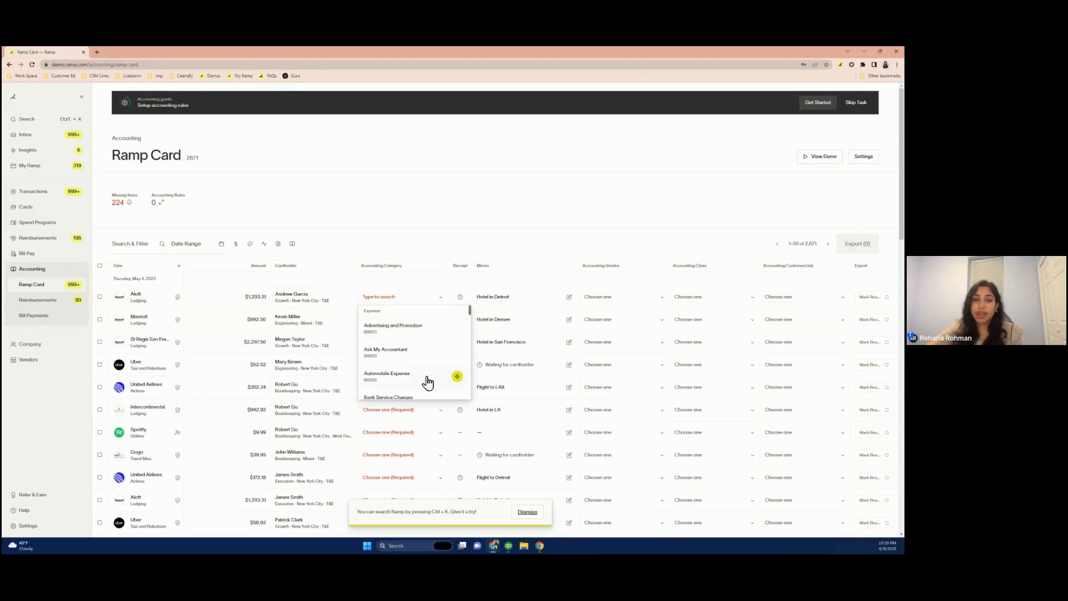
scroll(428, 383, "down", 10)
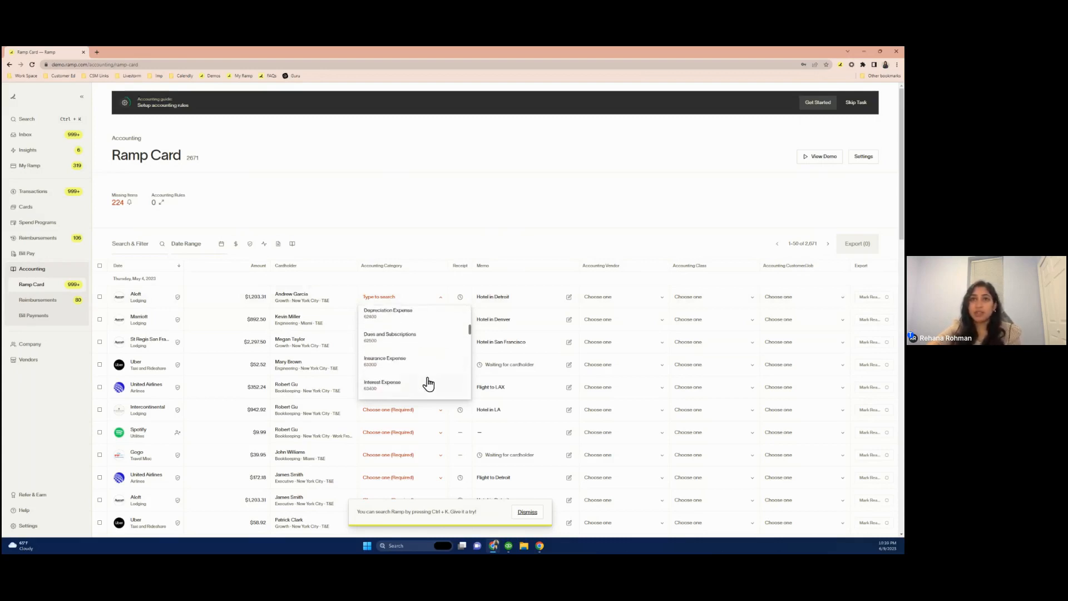
scroll(427, 382, "up", 10)
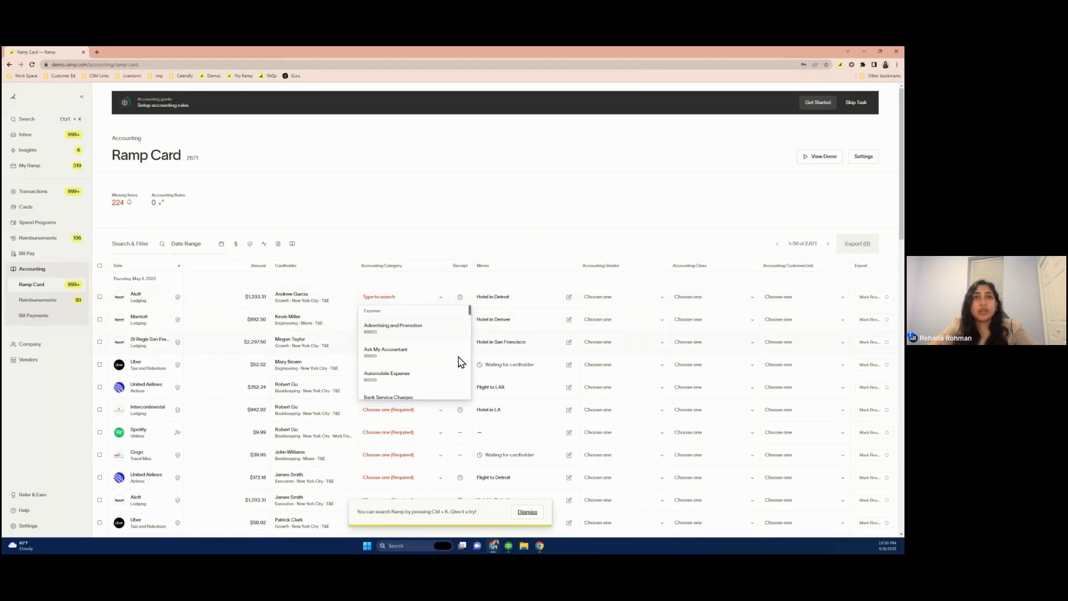
scroll(427, 365, "down", 2)
scroll(429, 368, "down", 5)
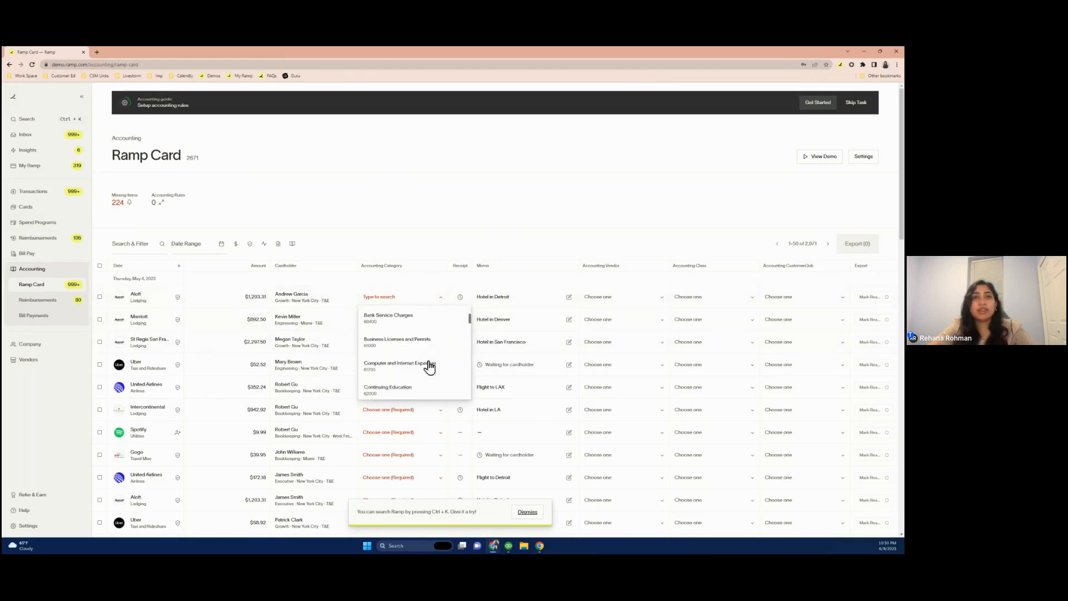
scroll(429, 367, "down", 4)
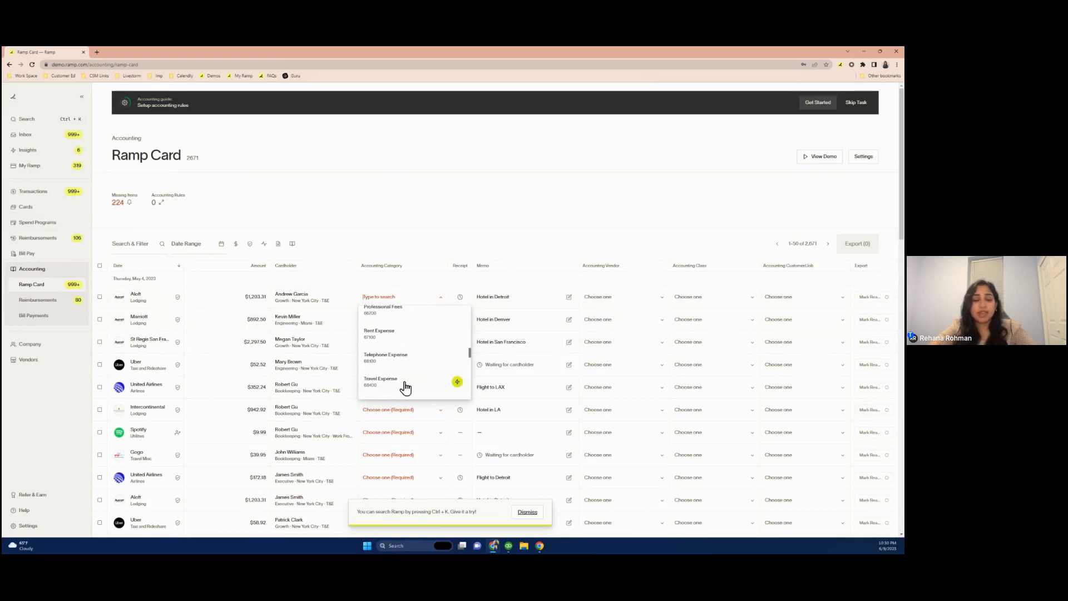
type("trav")
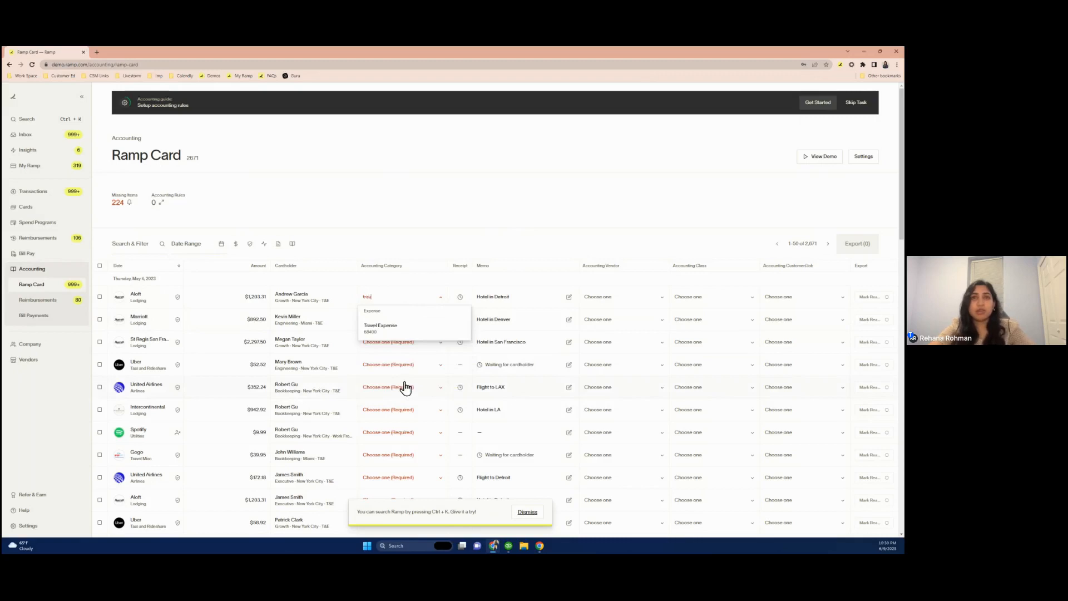
left_click(382, 332)
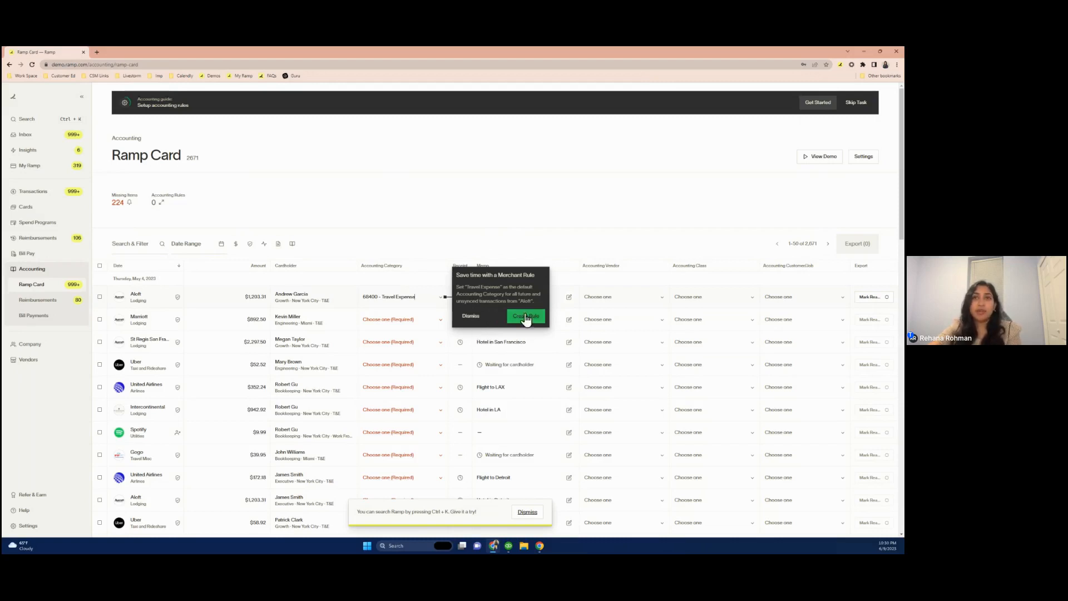
Create a rule that sets the accounting category to 68400 - Travel Expense for all Lodging transactions
left_click(443, 302)
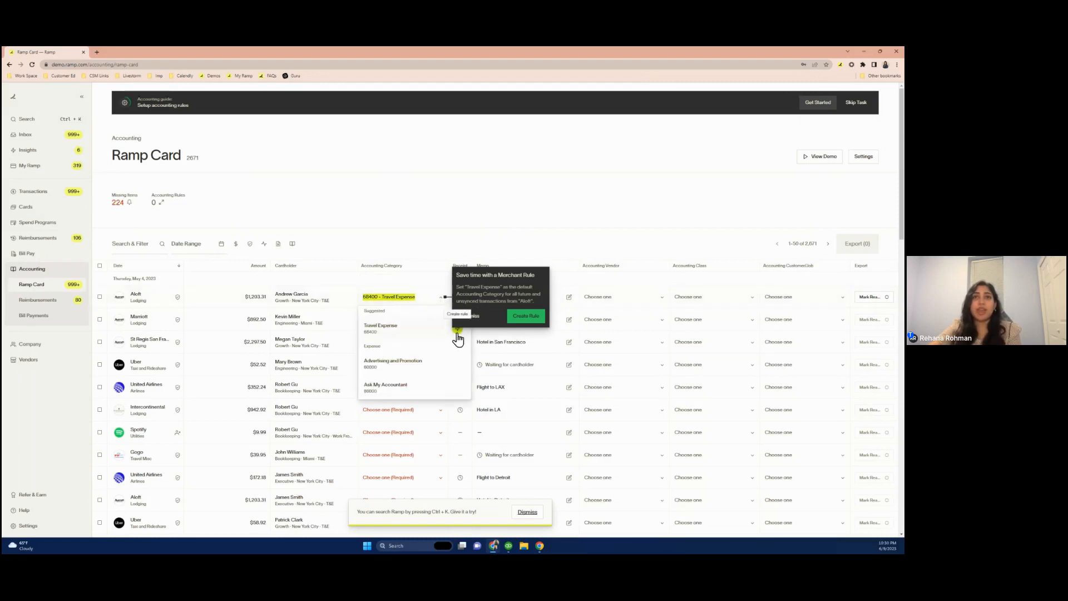
left_click(474, 317)
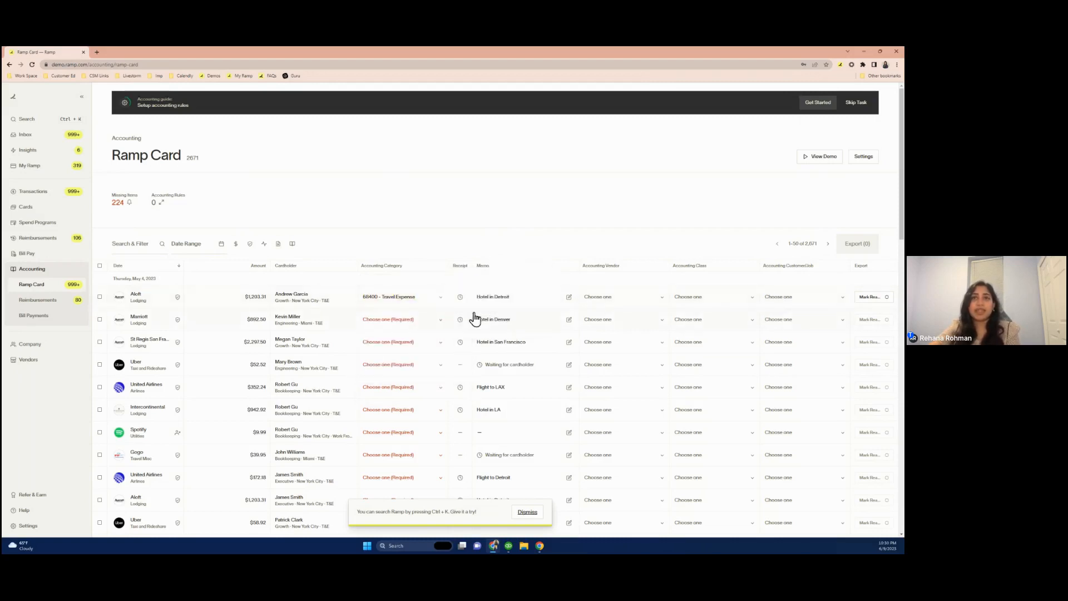
left_click(437, 303)
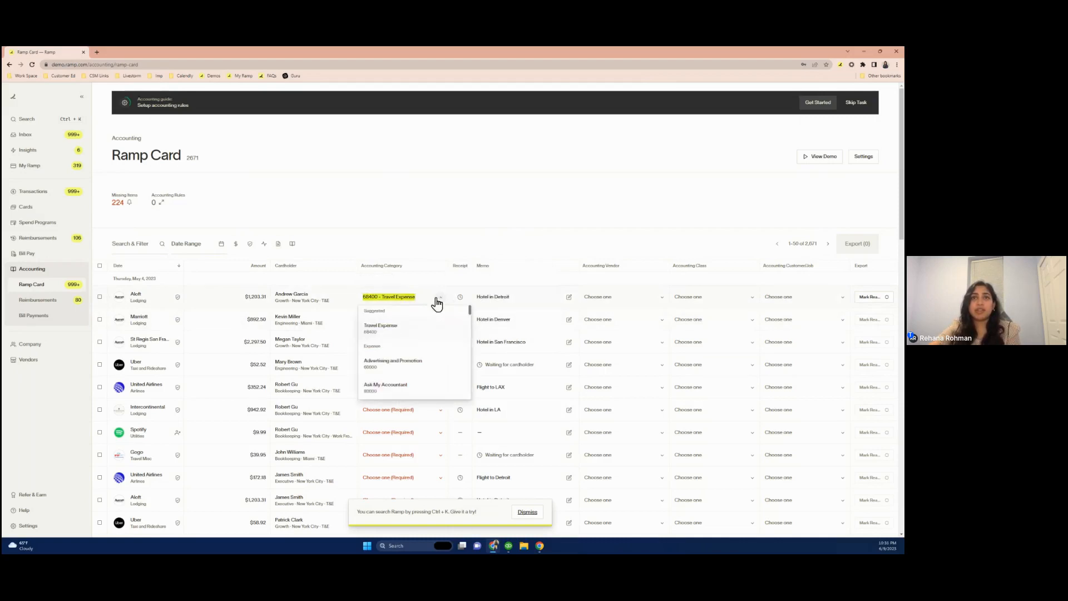
left_click(457, 329)
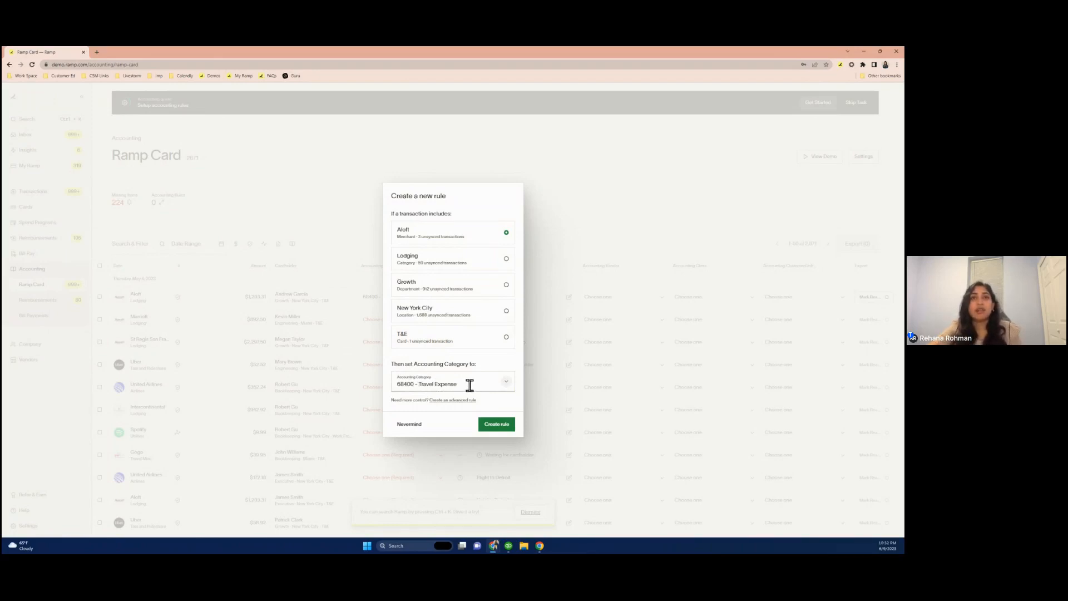
left_click(434, 260)
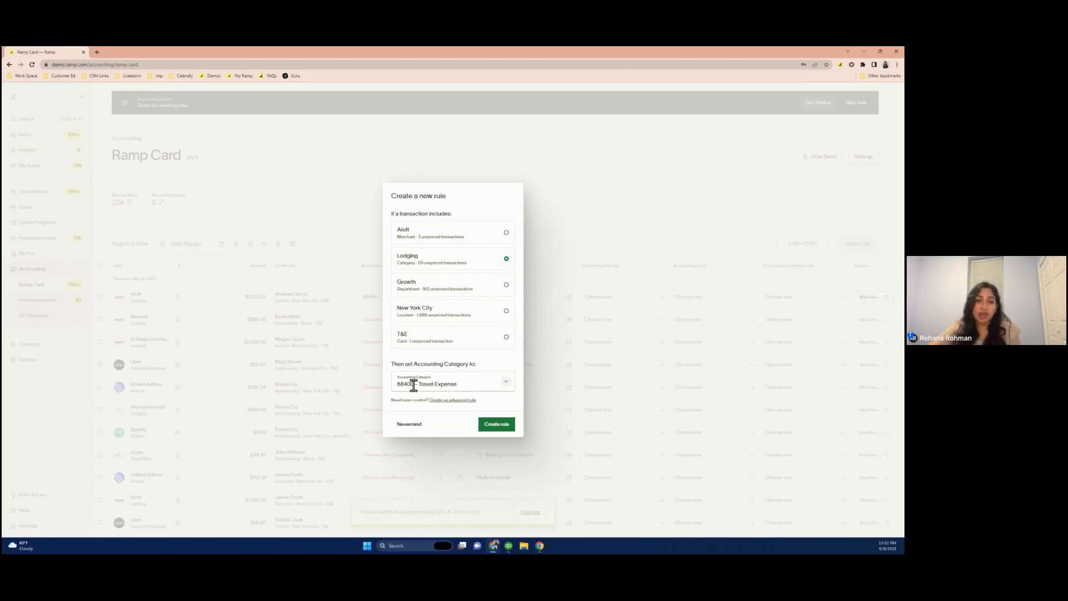
left_click(496, 425)
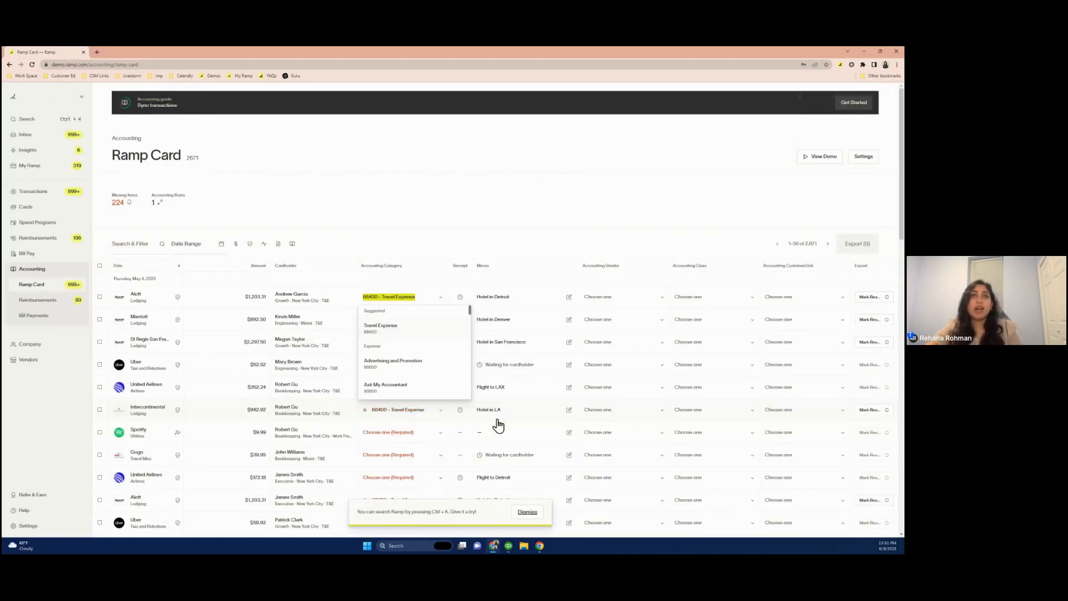
left_click(466, 233)
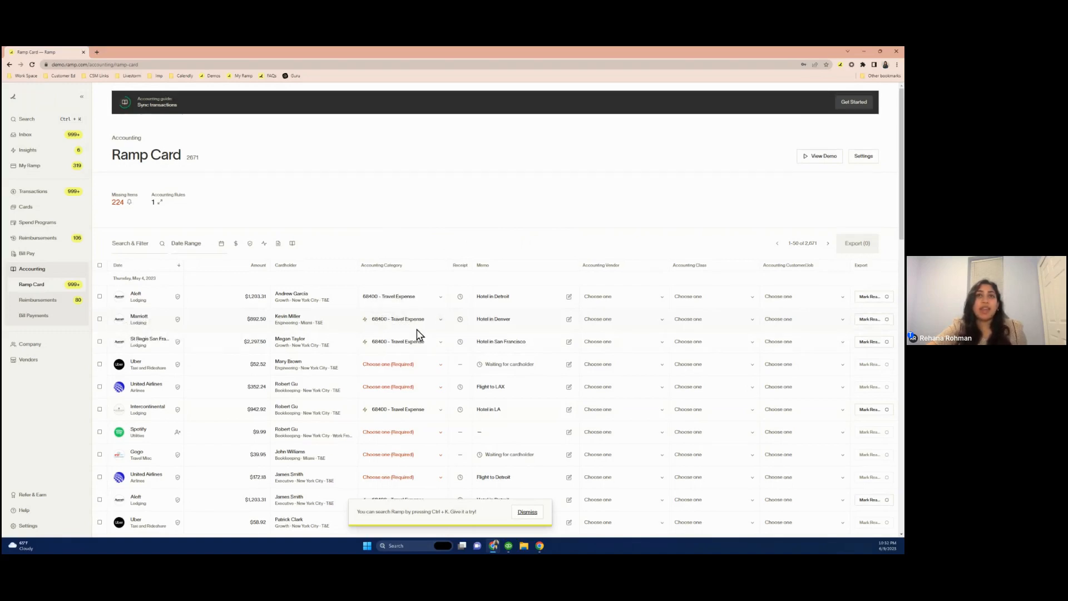
Browse the accounting category options and the accounting vendor options for the coded transactions
scroll(419, 334, "down", 1)
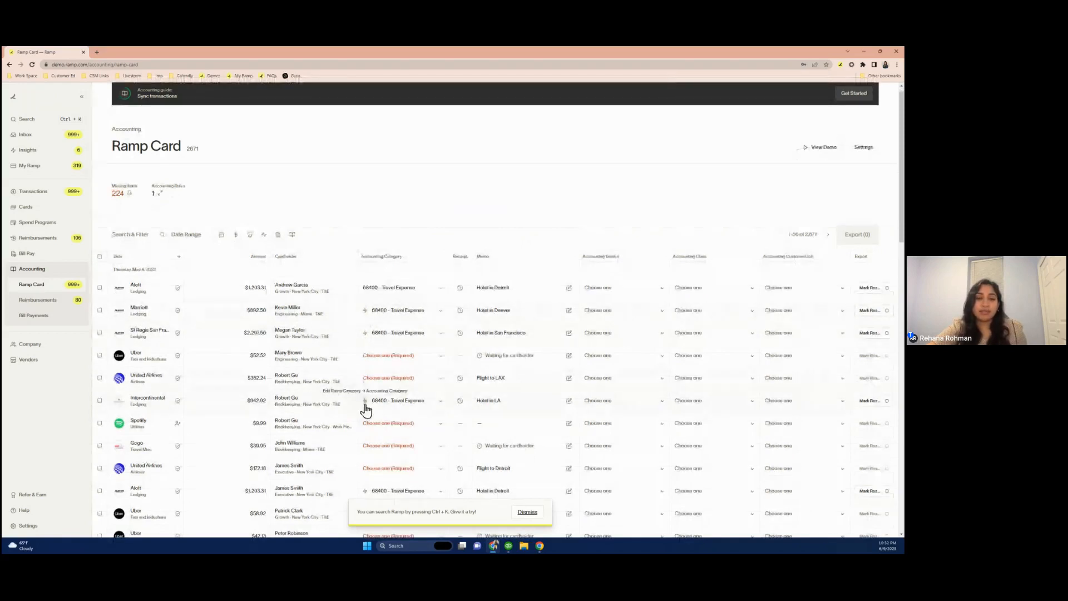
left_click(442, 335)
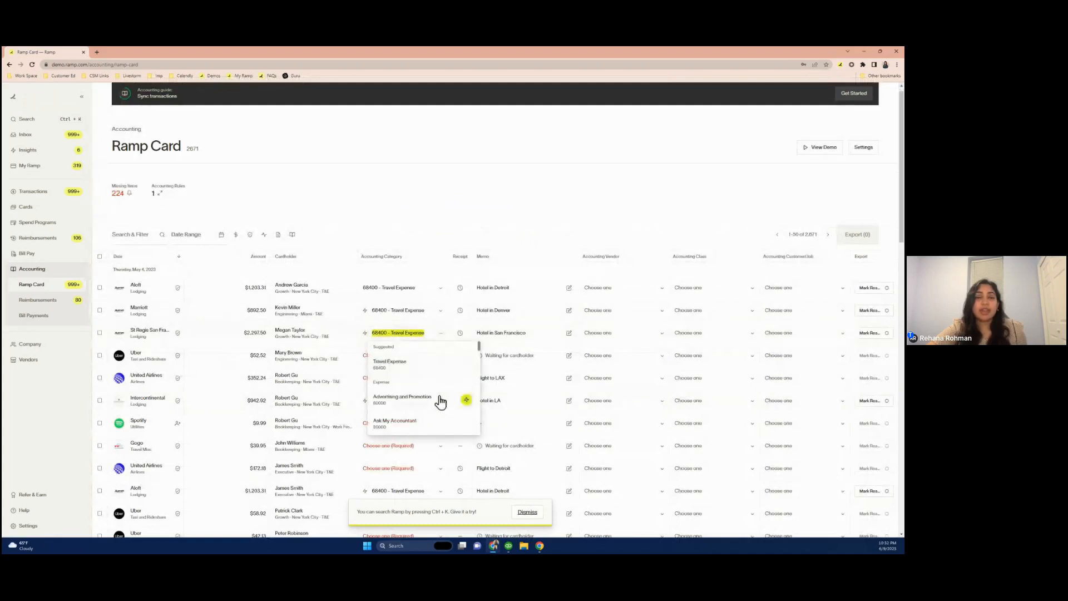
scroll(440, 400, "down", 2)
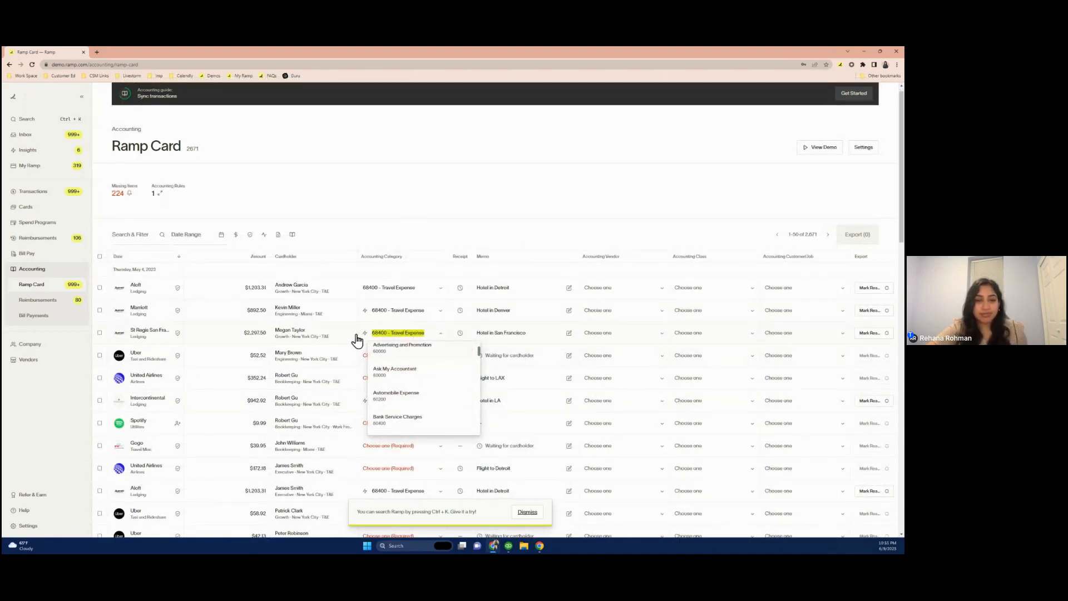
left_click(411, 213)
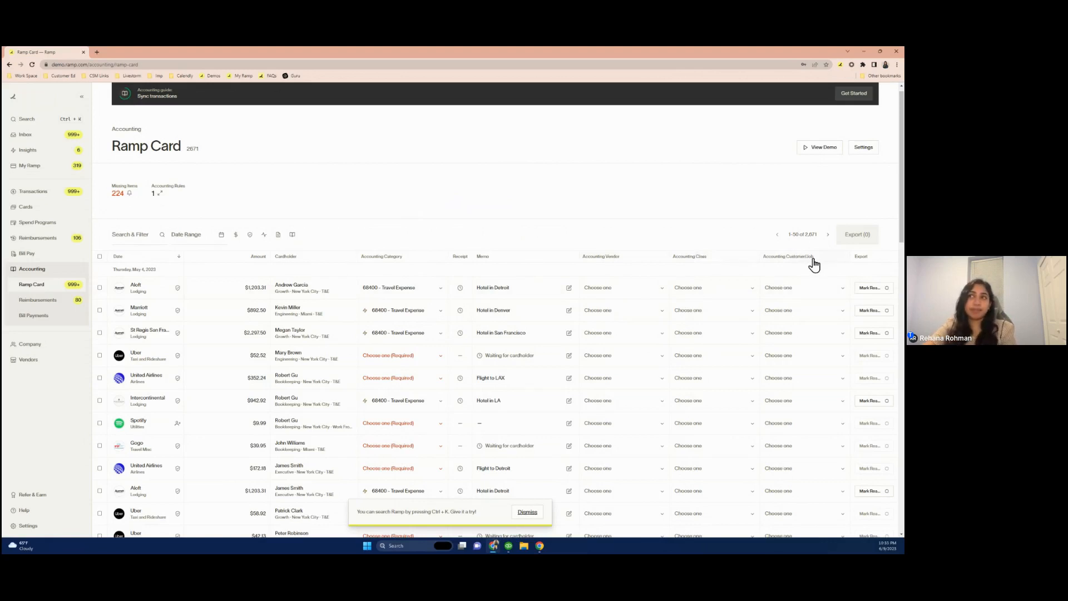
left_click(662, 292)
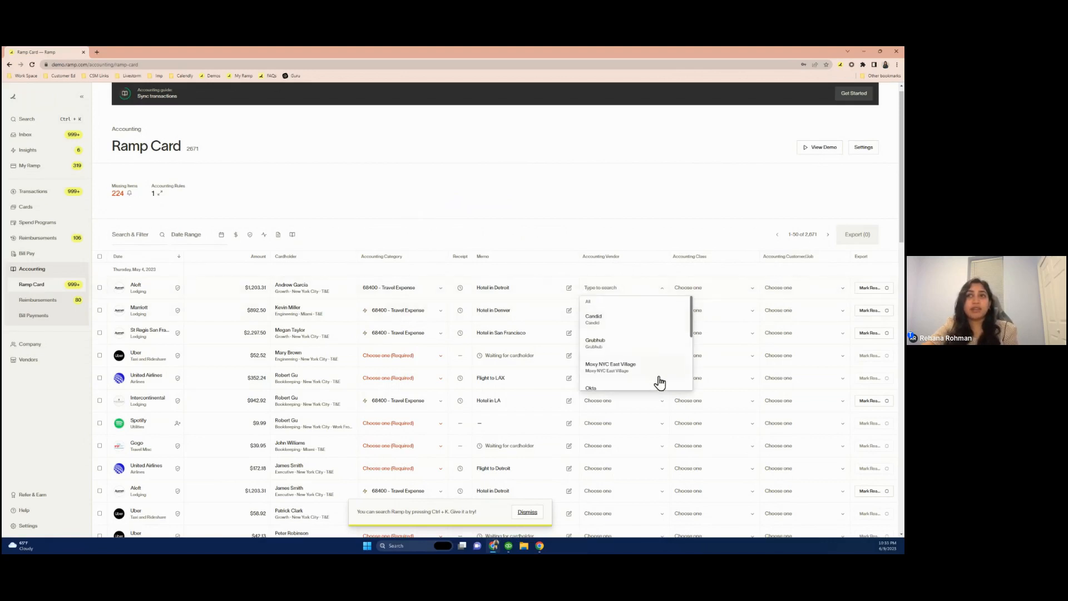
scroll(657, 382, "down", 3)
scroll(659, 382, "down", 2)
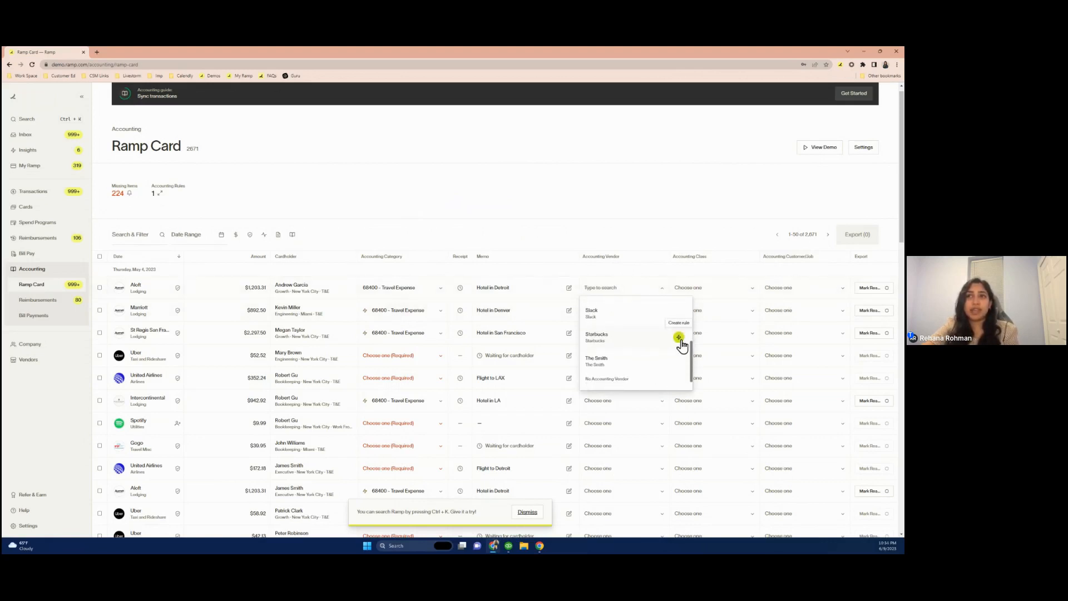
scroll(650, 345, "up", 5)
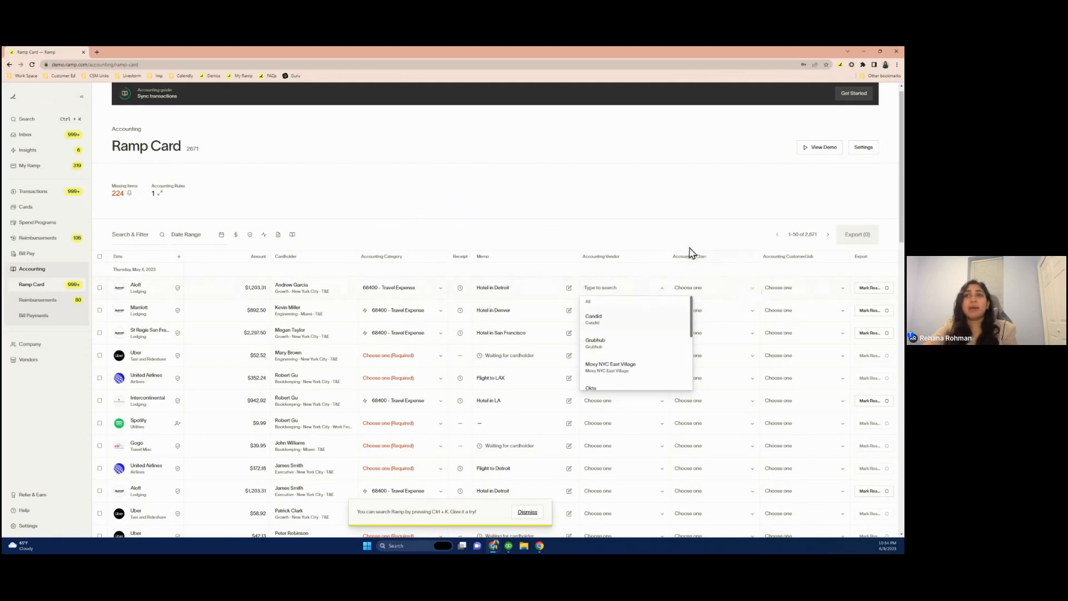
left_click(653, 235)
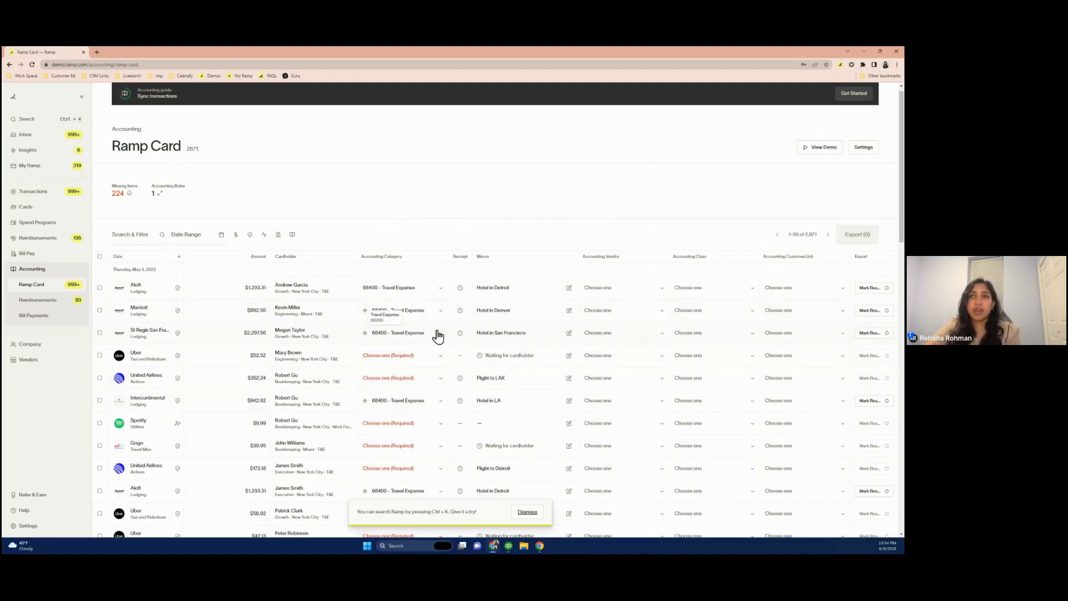
Mark the Aloft, Marriott, St Regis San Francisco and Intercontinental transactions as ready for export
left_click(869, 289)
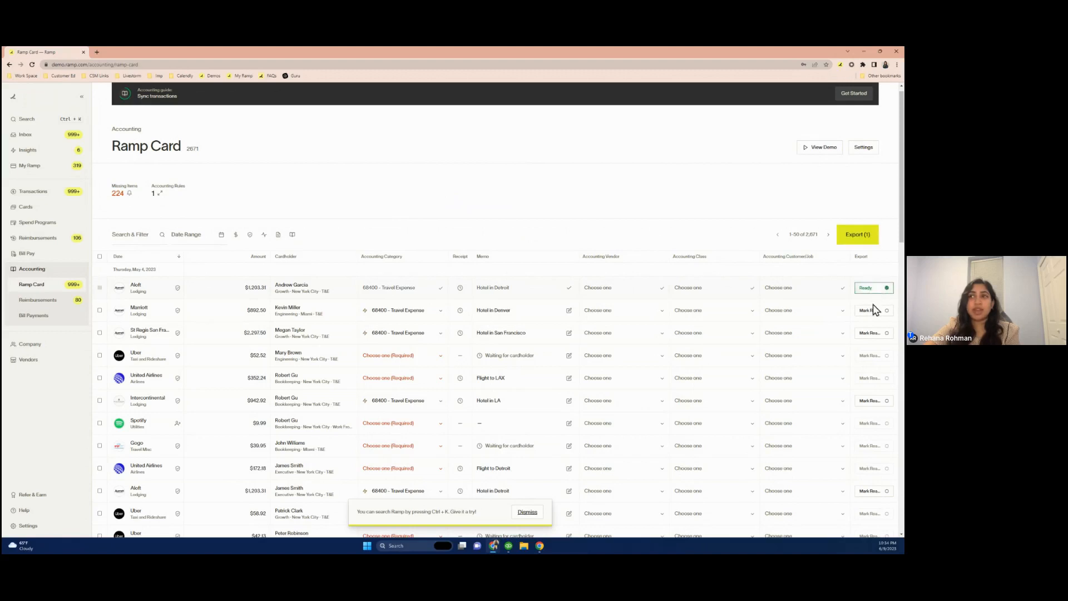
left_click(871, 310)
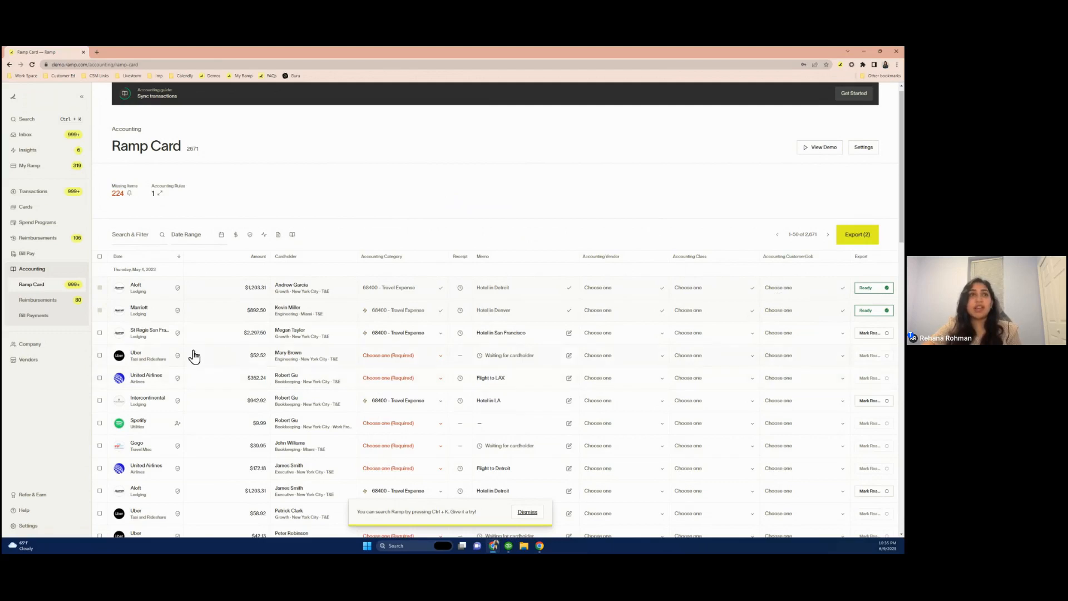
left_click(99, 334)
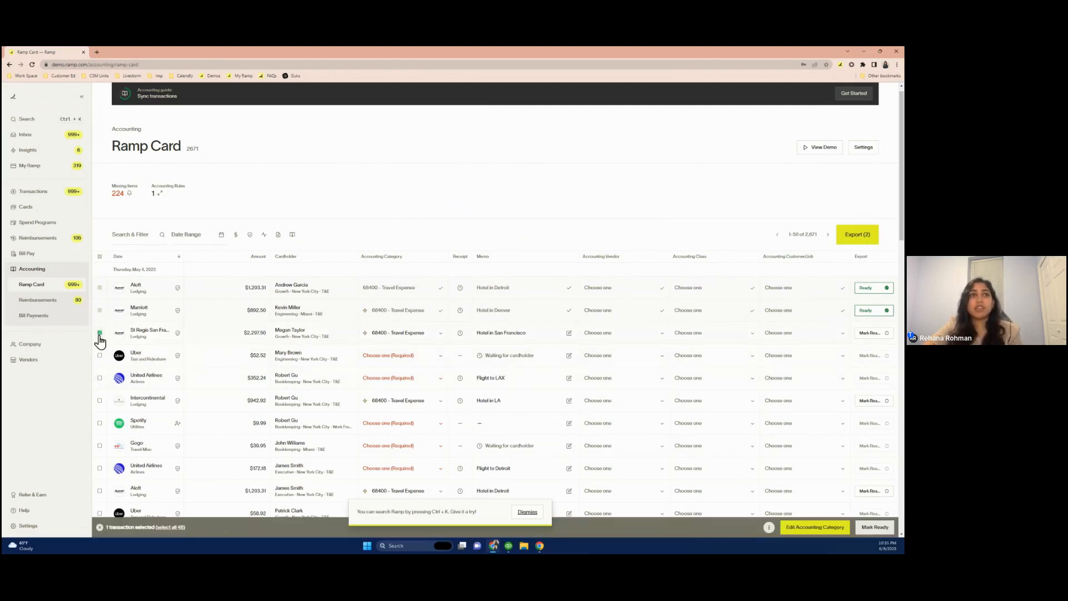
left_click(100, 401)
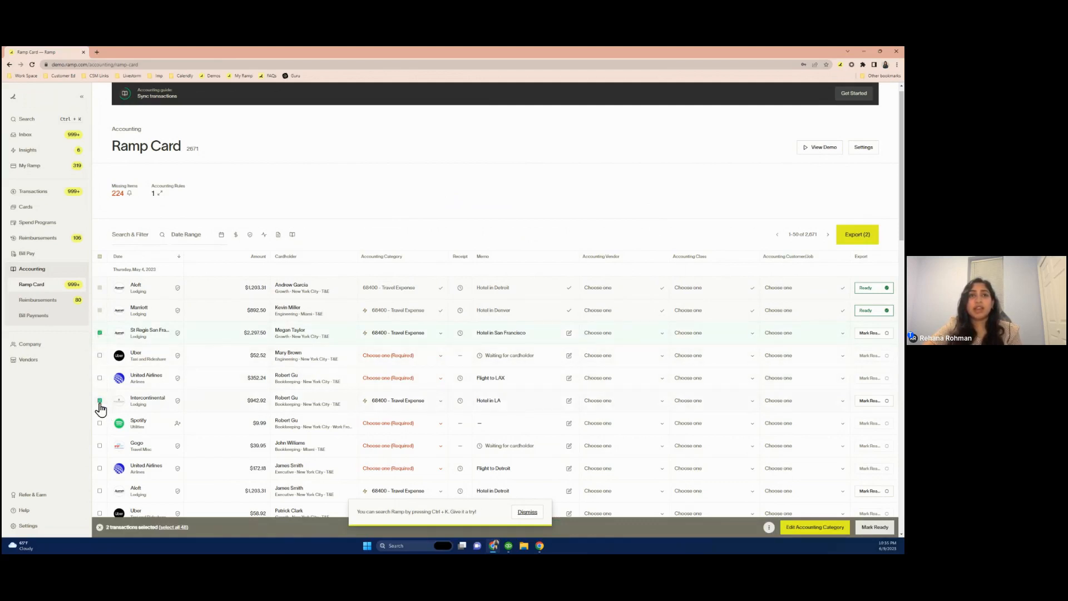
left_click(885, 528)
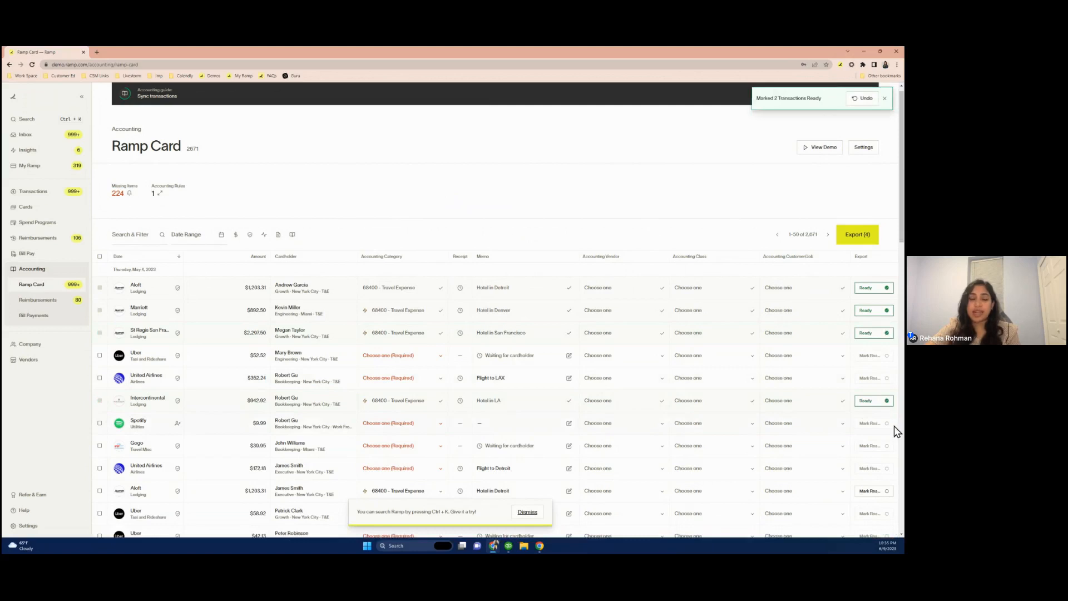
Review the four ready transactions and export them as an IIF file
left_click(851, 245)
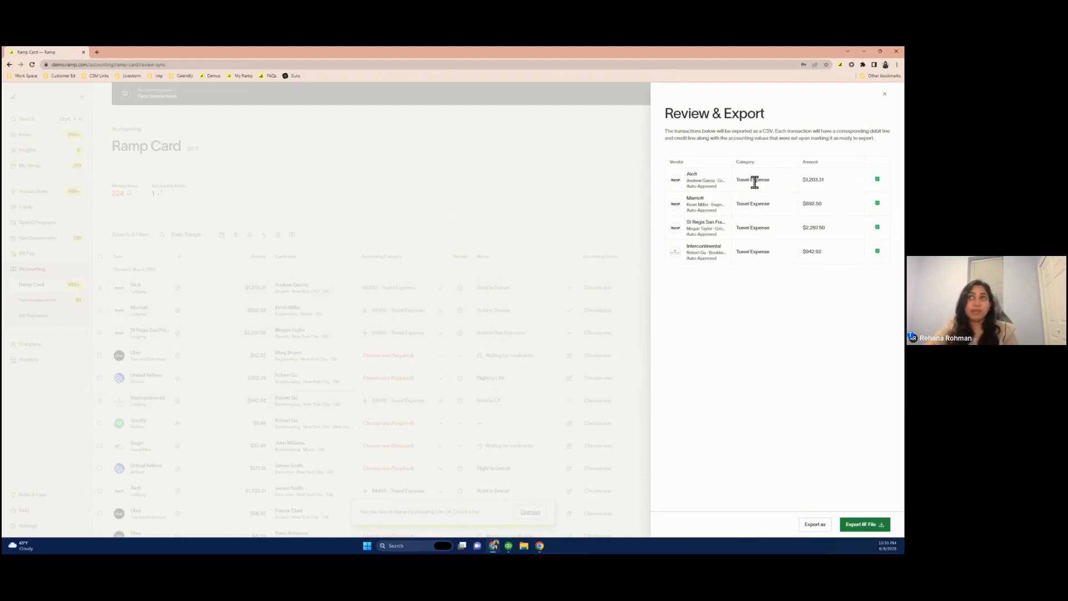
left_click(878, 181)
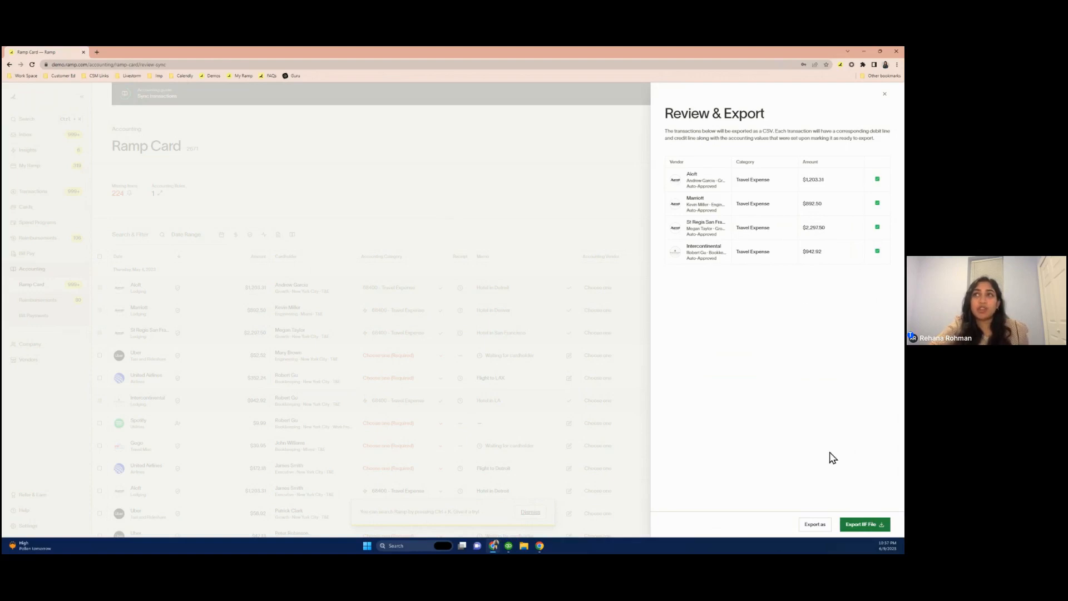
left_click(859, 525)
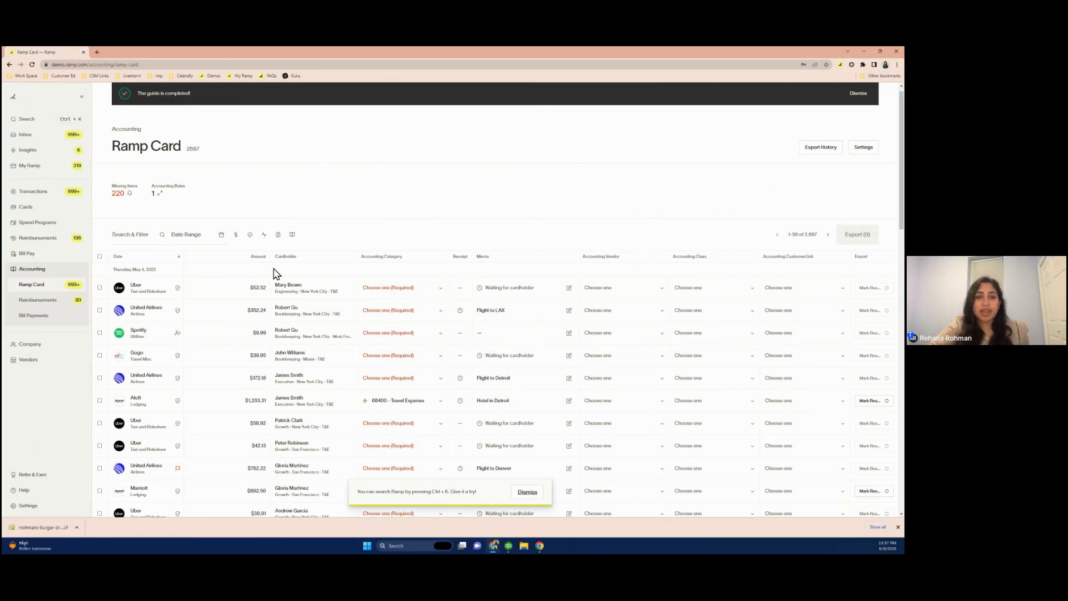
Switch to QuickBooks Desktop and import the newest exported IIF file from Downloads
key("super+Tab")
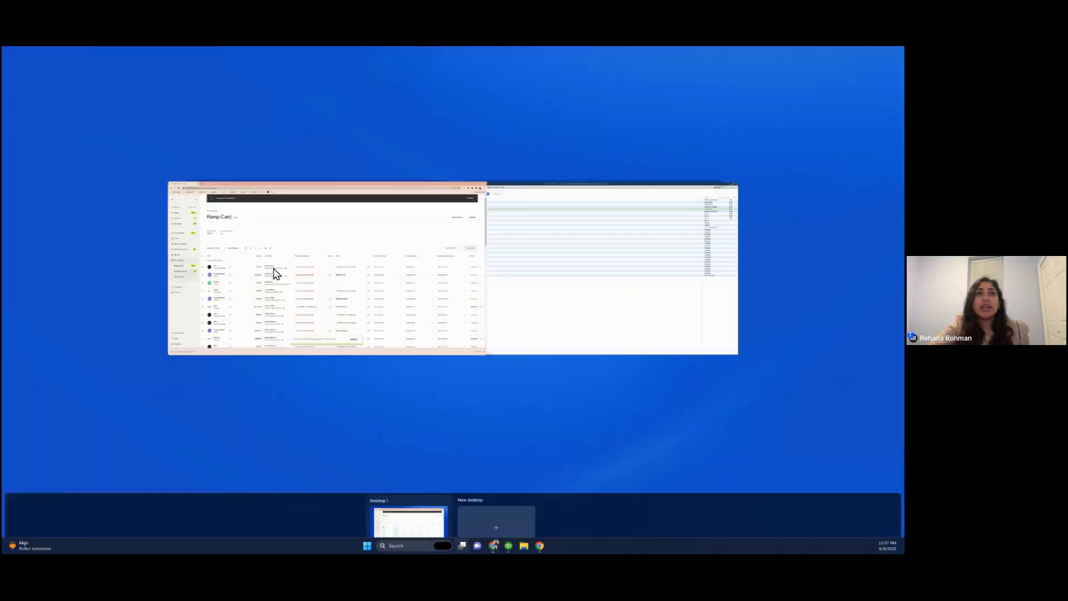
left_click(523, 280)
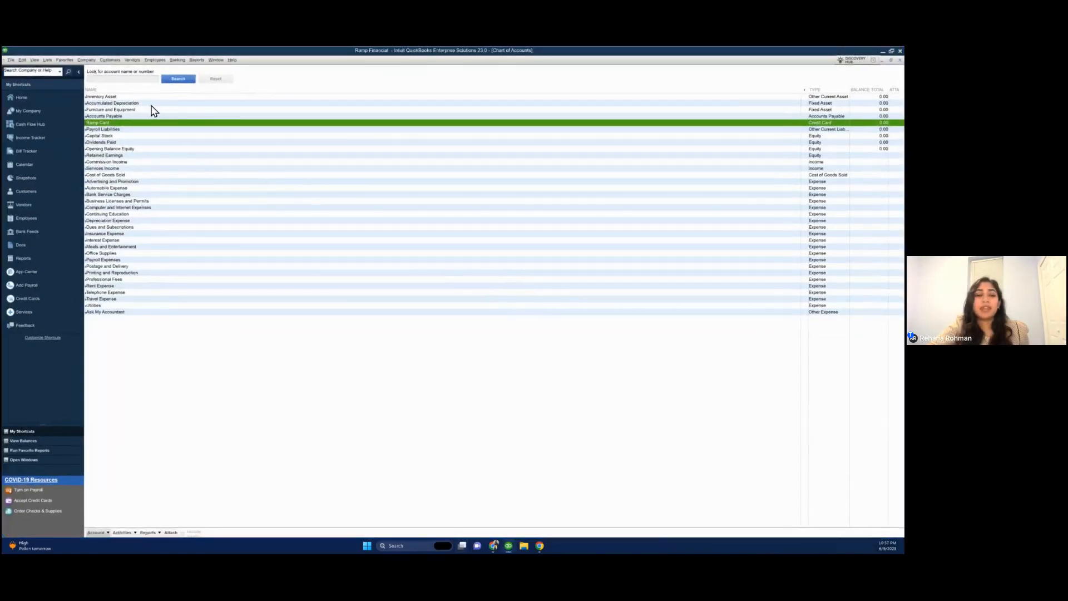
left_click(10, 60)
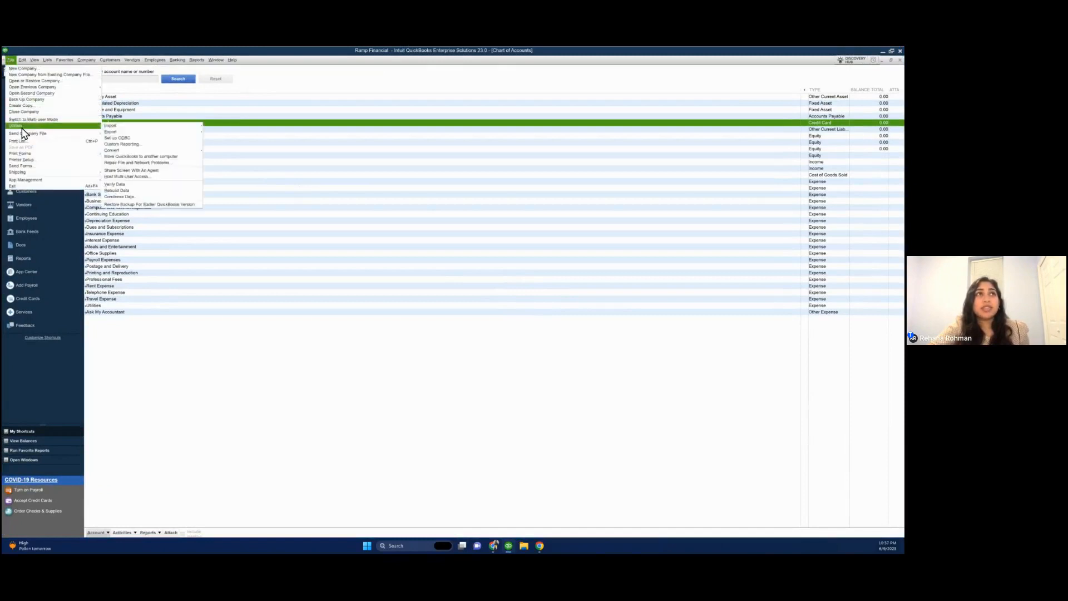
mouse_move(94, 126)
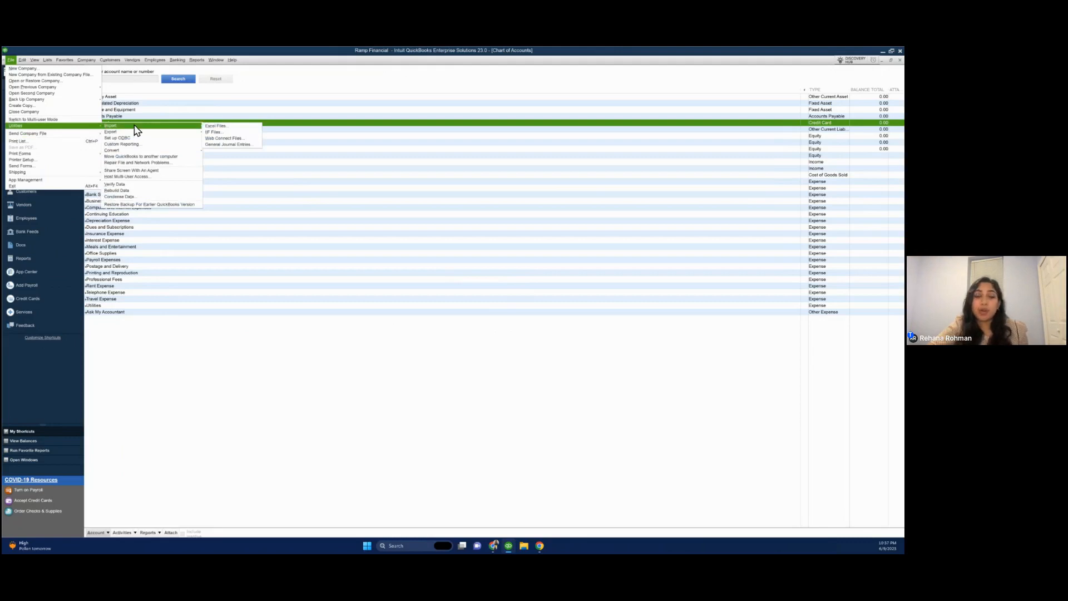
left_click(214, 135)
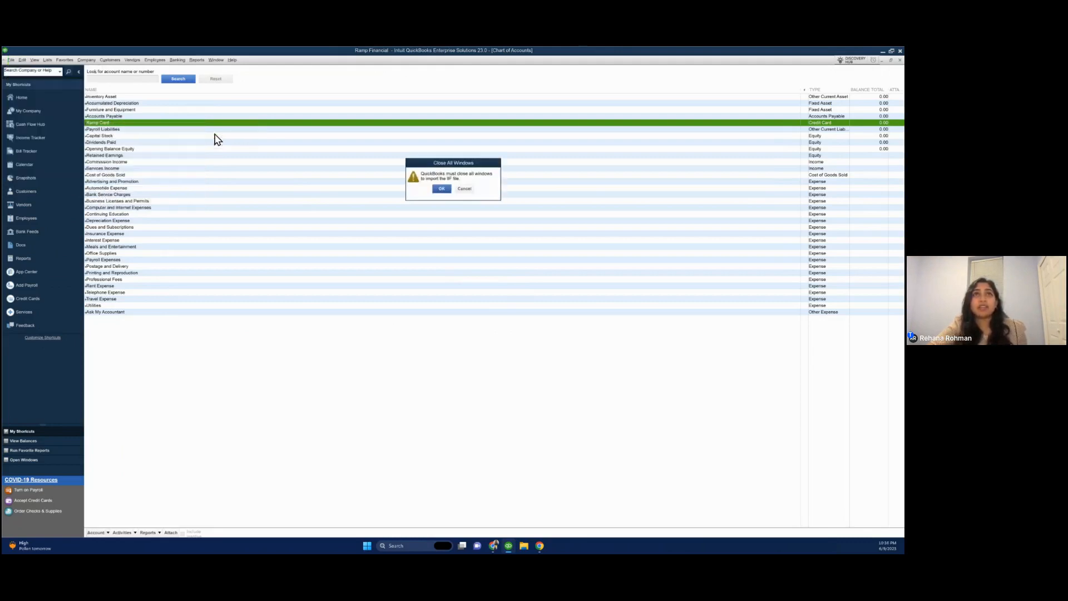
left_click(441, 190)
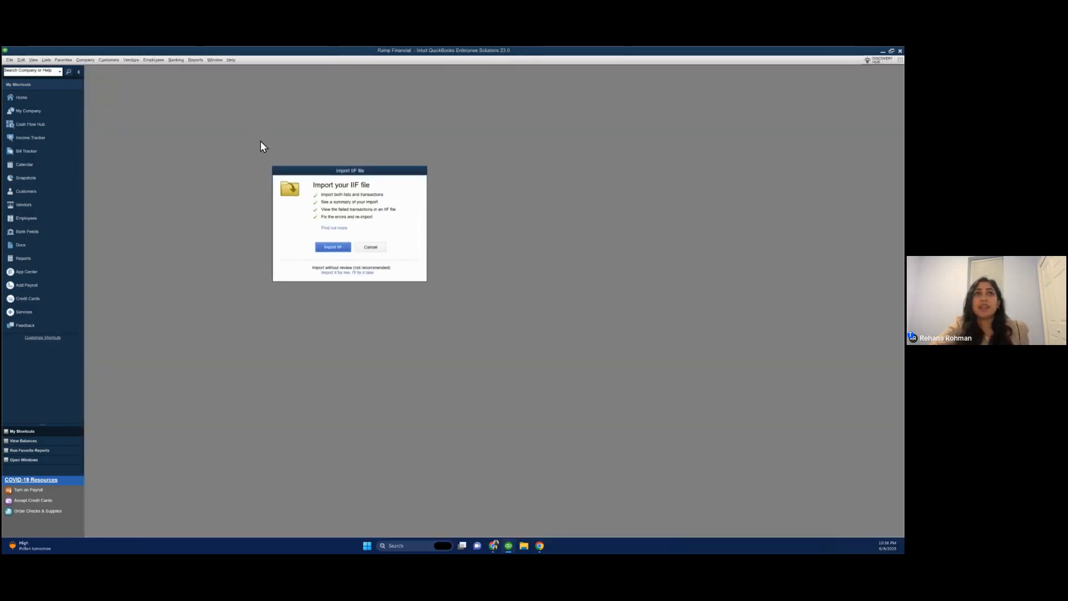
left_click(332, 247)
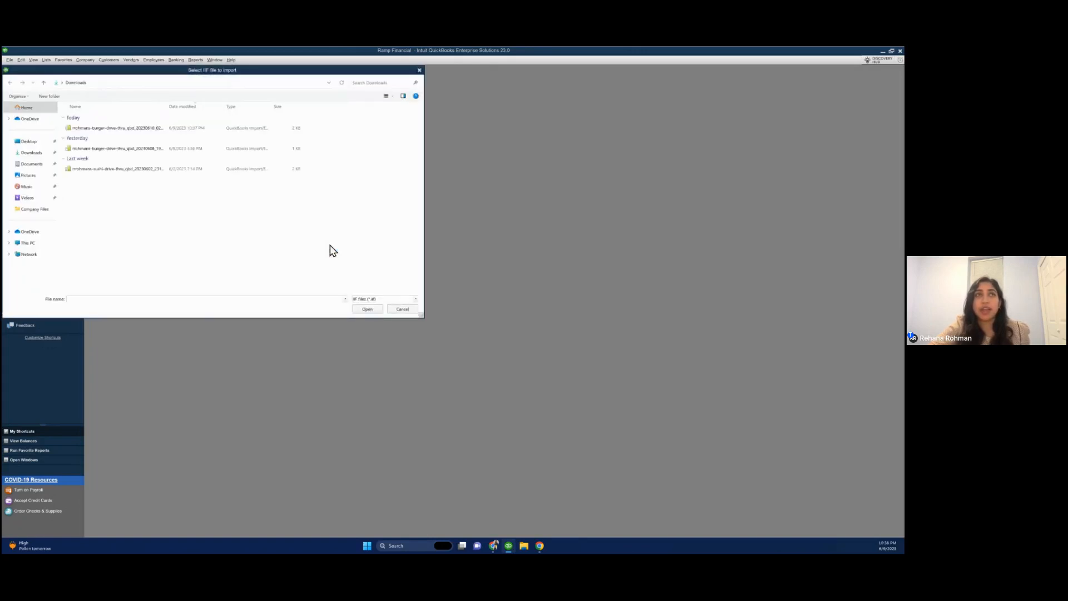
left_click(85, 131)
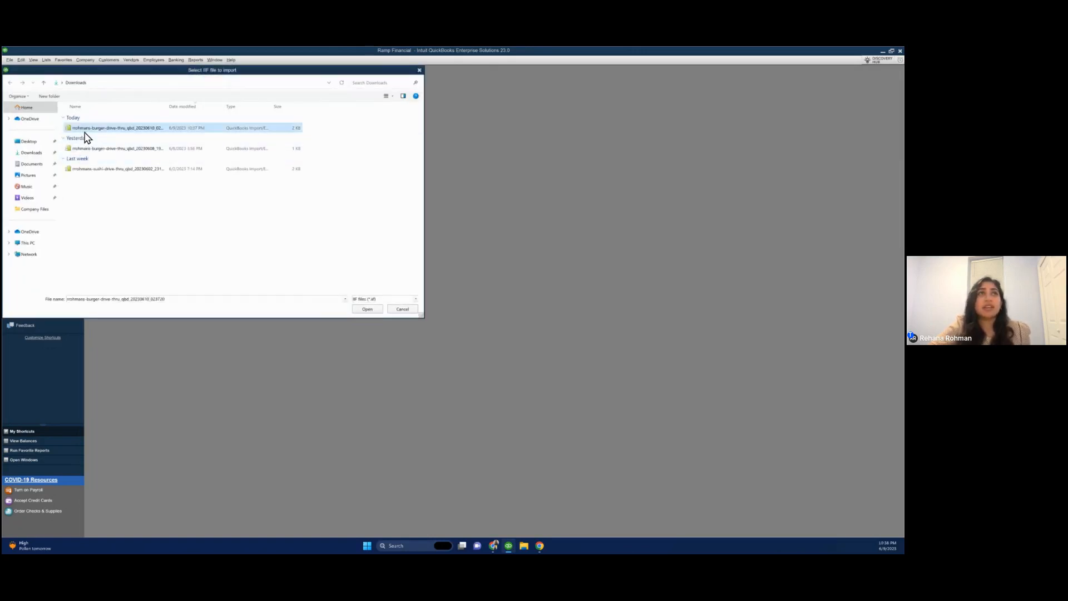
left_click(366, 309)
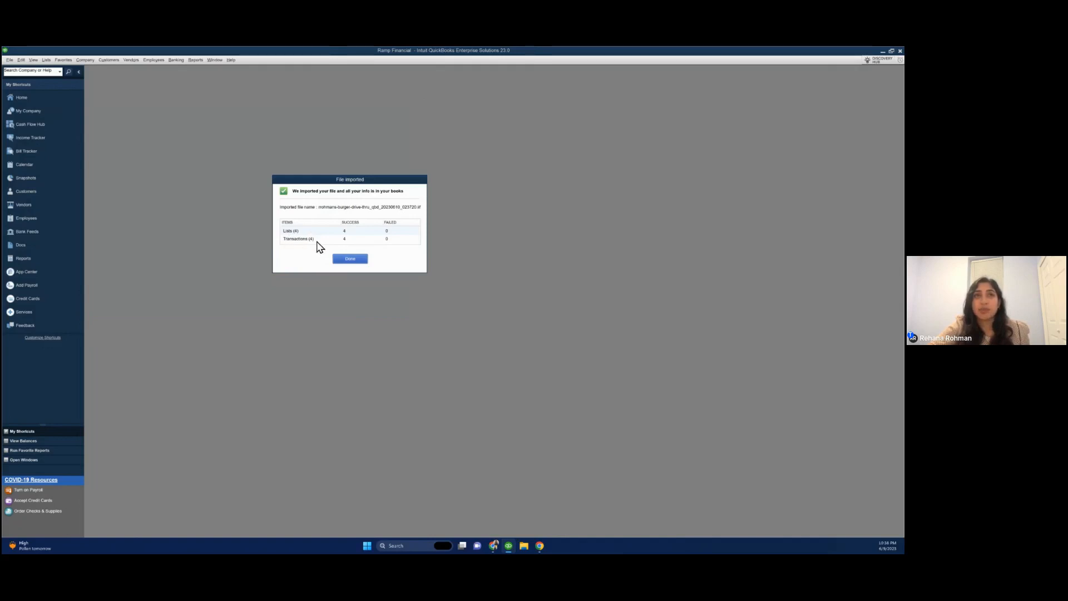
left_click(345, 260)
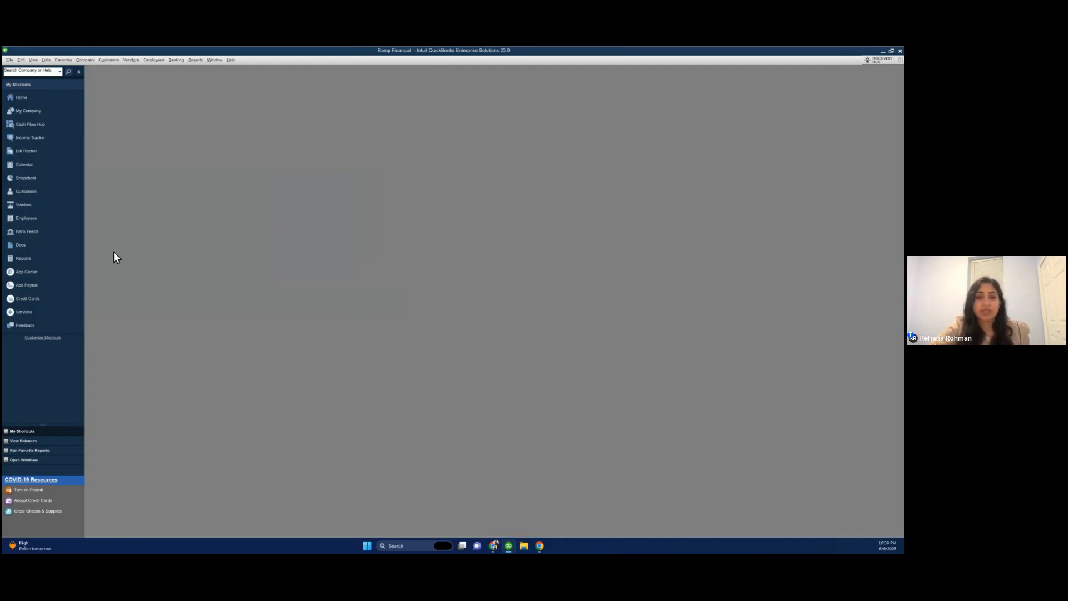
Open the Home page and view the imported Ramp Card credit card charges
left_click(21, 96)
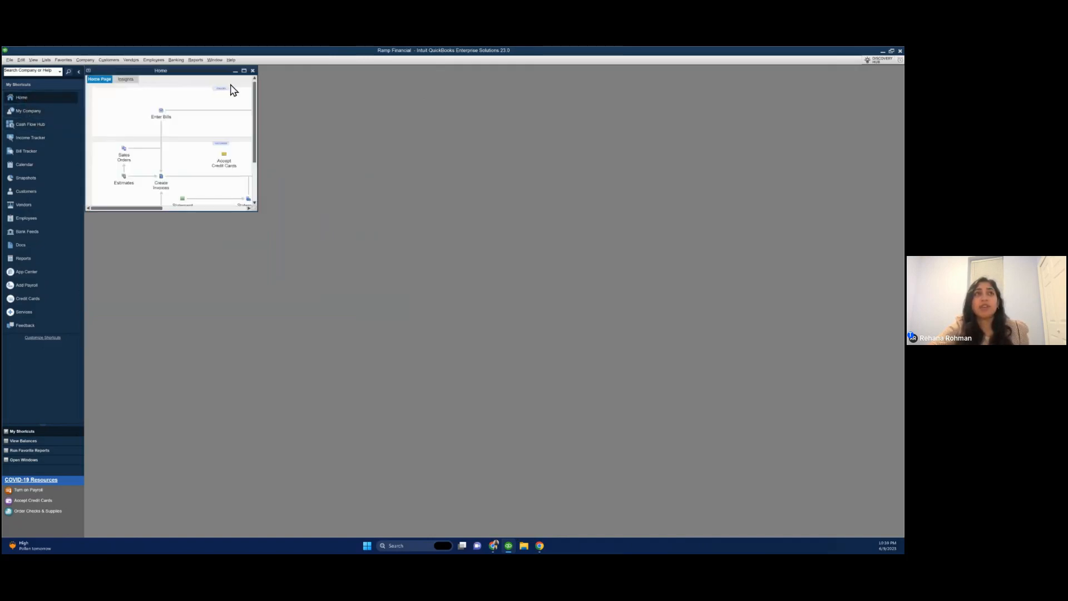
left_click(244, 71)
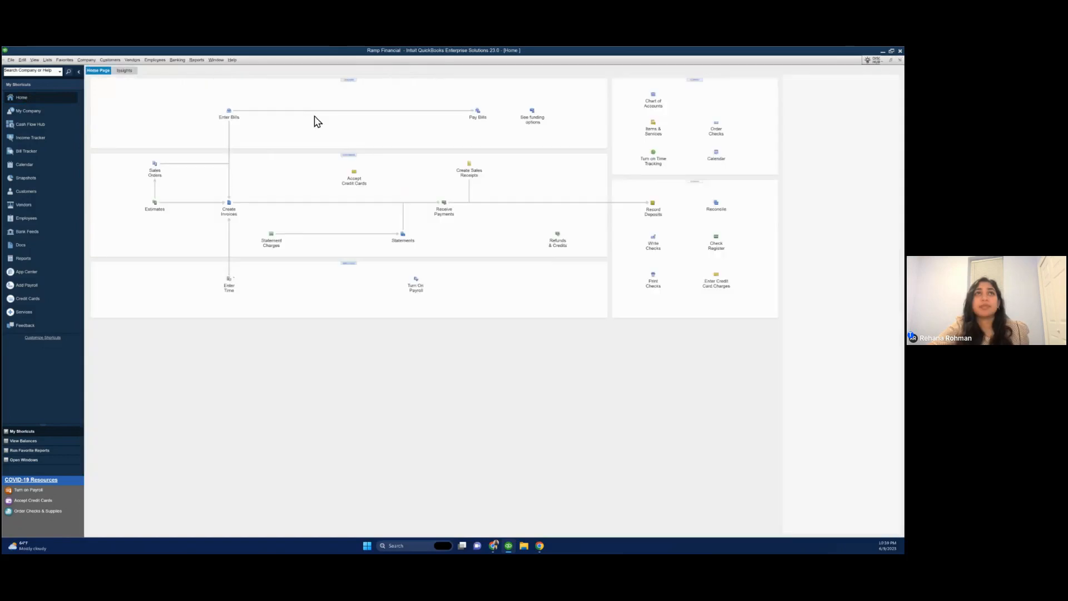
left_click(351, 80)
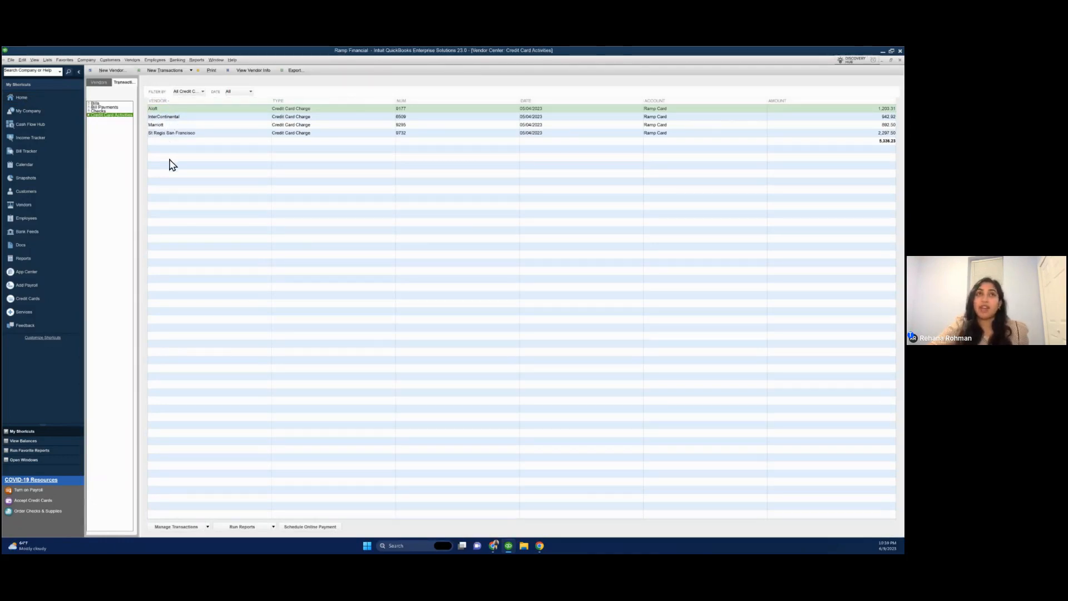
Open the imported Aloft credit card charge and examine its class and memo fields
double_click(202, 109)
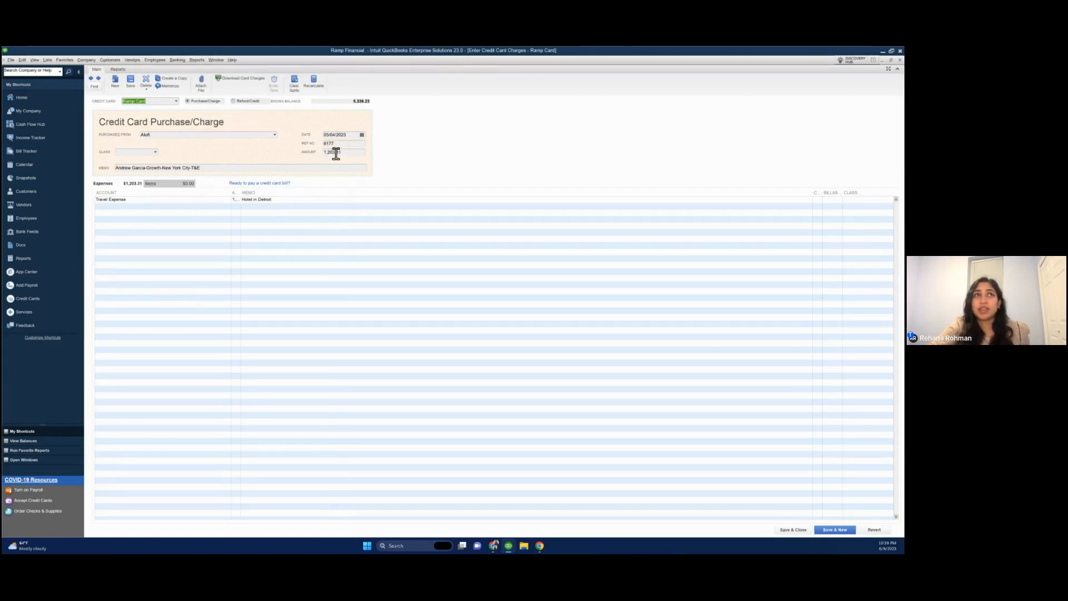
left_click(156, 154)
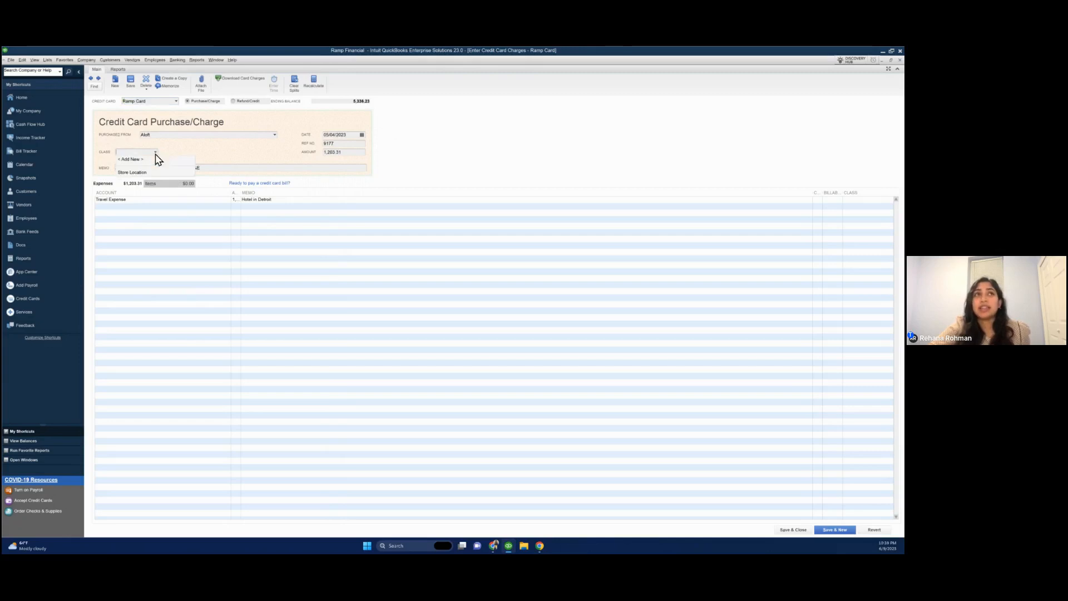
left_click(190, 147)
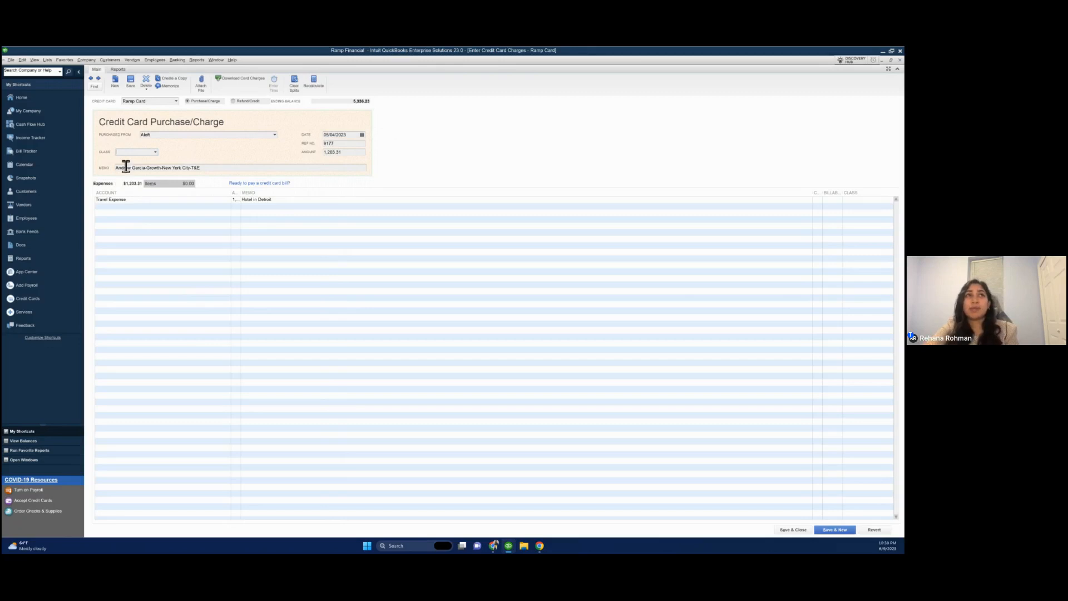
left_click_drag(143, 168, 124, 168)
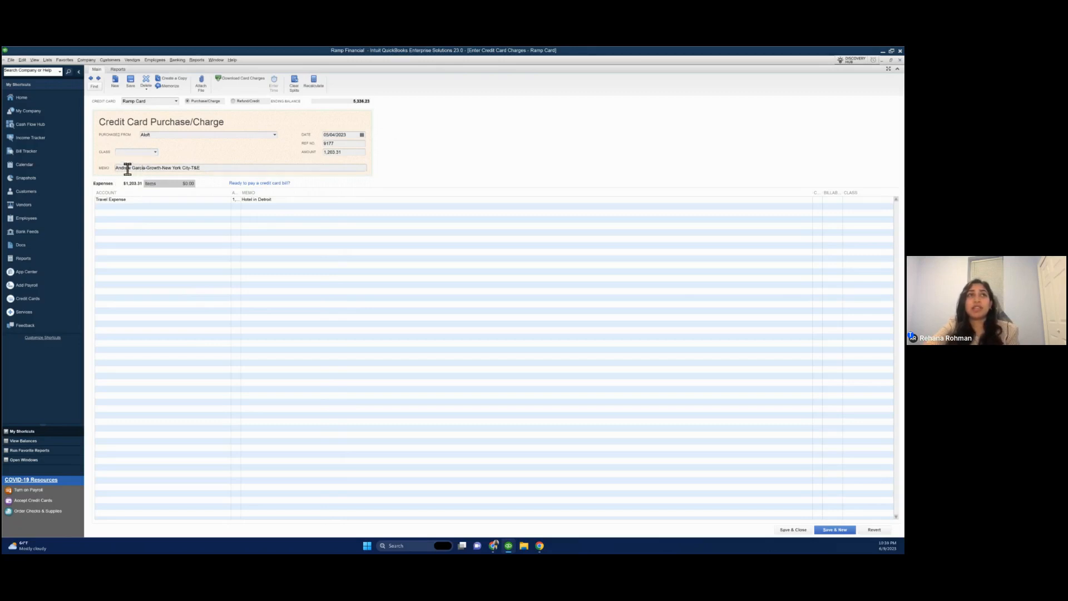
double_click(151, 168)
double_click(175, 168)
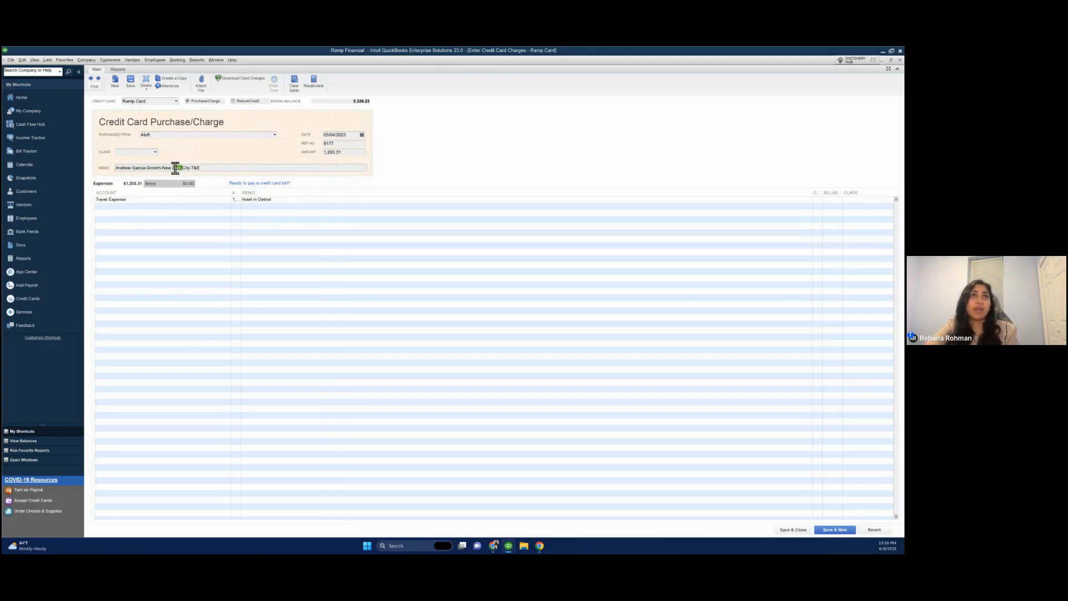
double_click(194, 169)
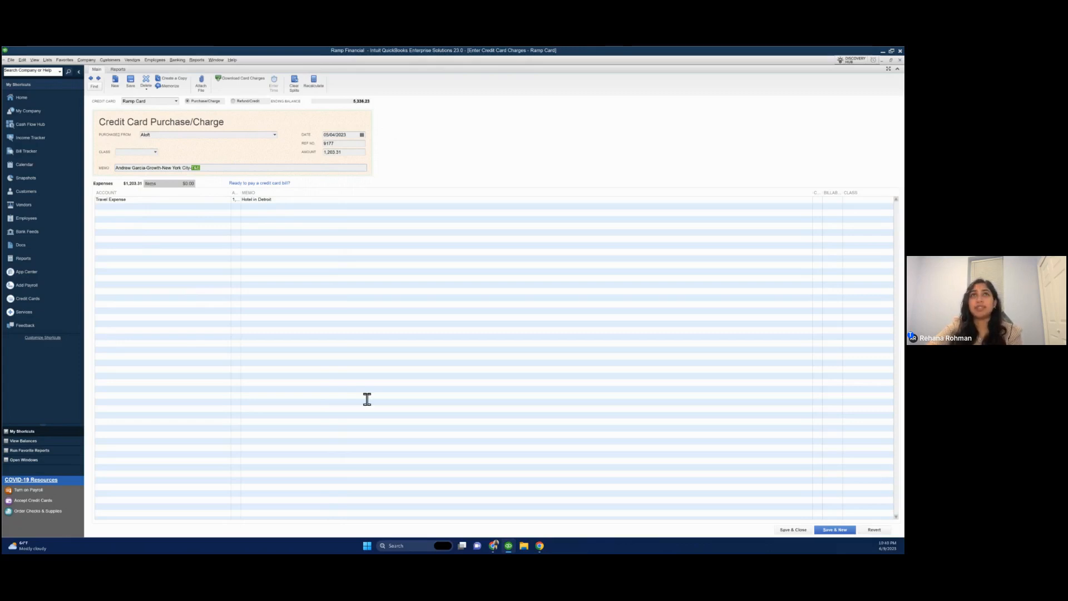
Switch to Ramp and mark the Aloft and Marriott transactions as ready for export
key("super+Tab")
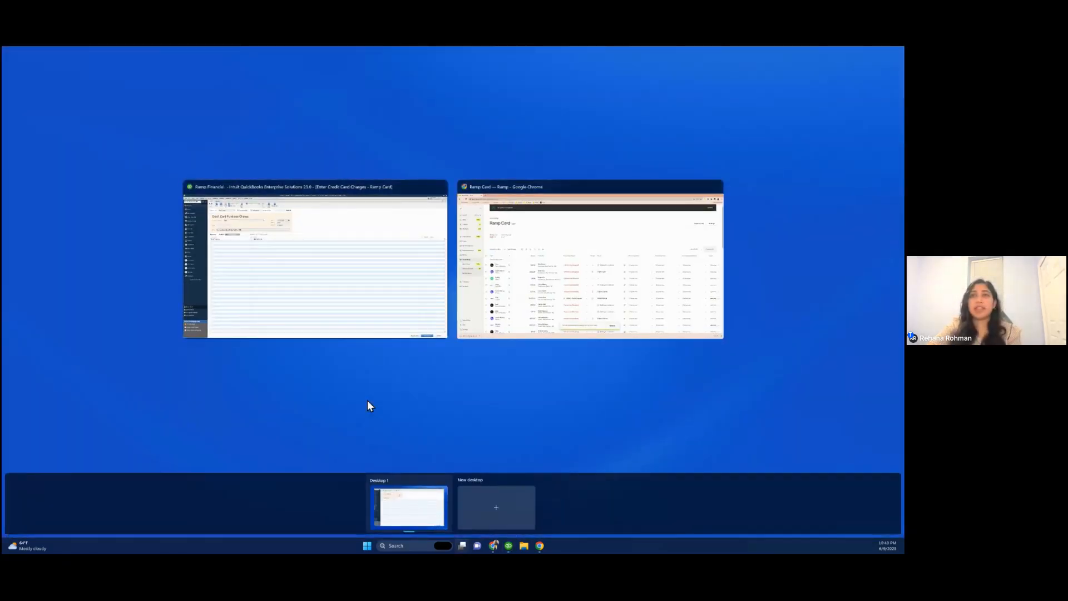
left_click(368, 399)
scroll(174, 389, "down", 4)
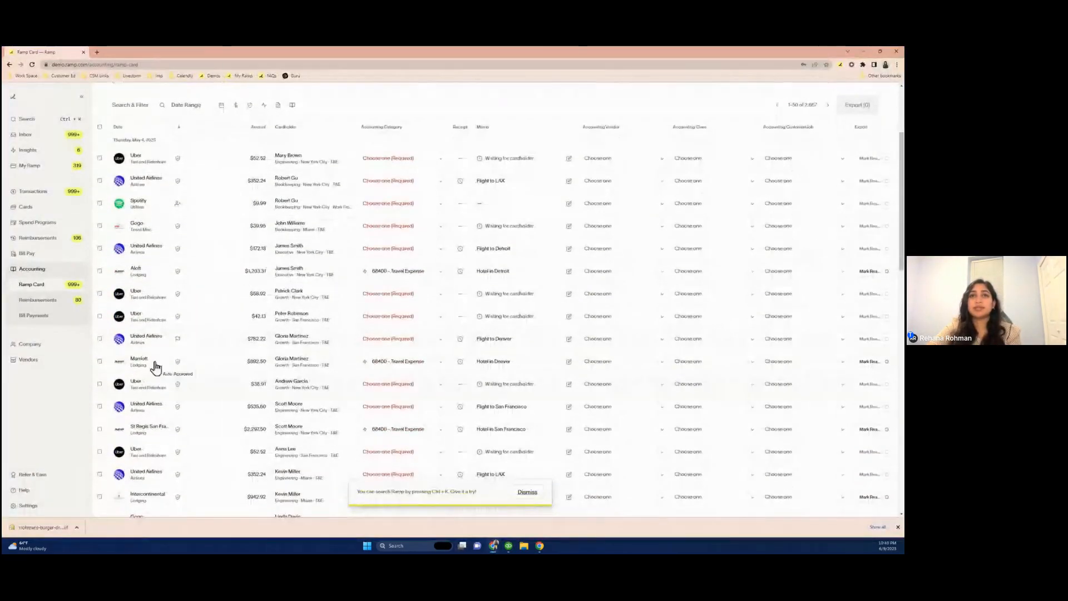
left_click(99, 272)
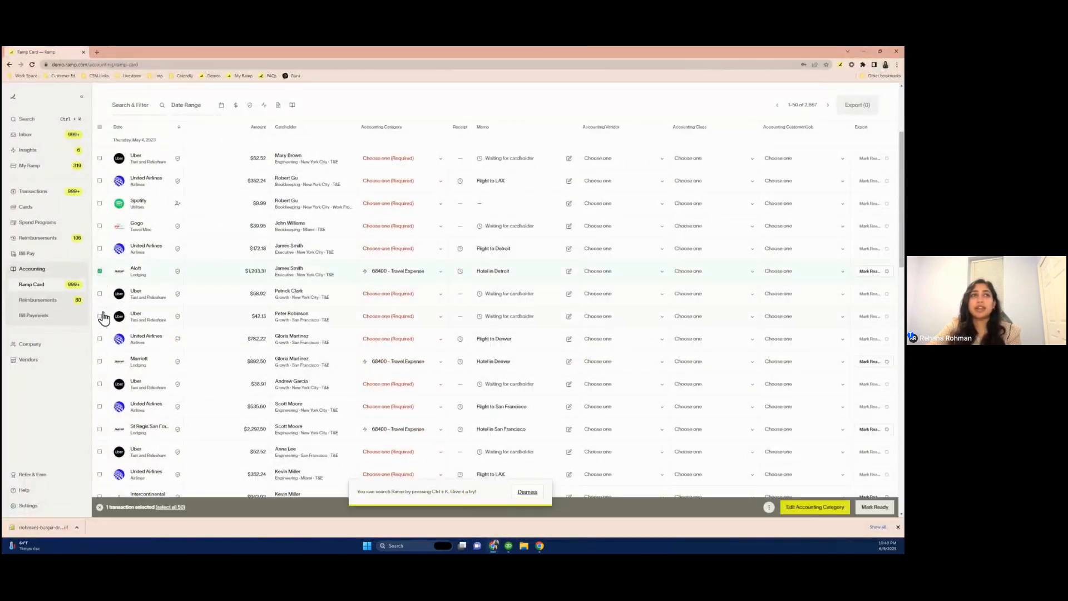
left_click(99, 361)
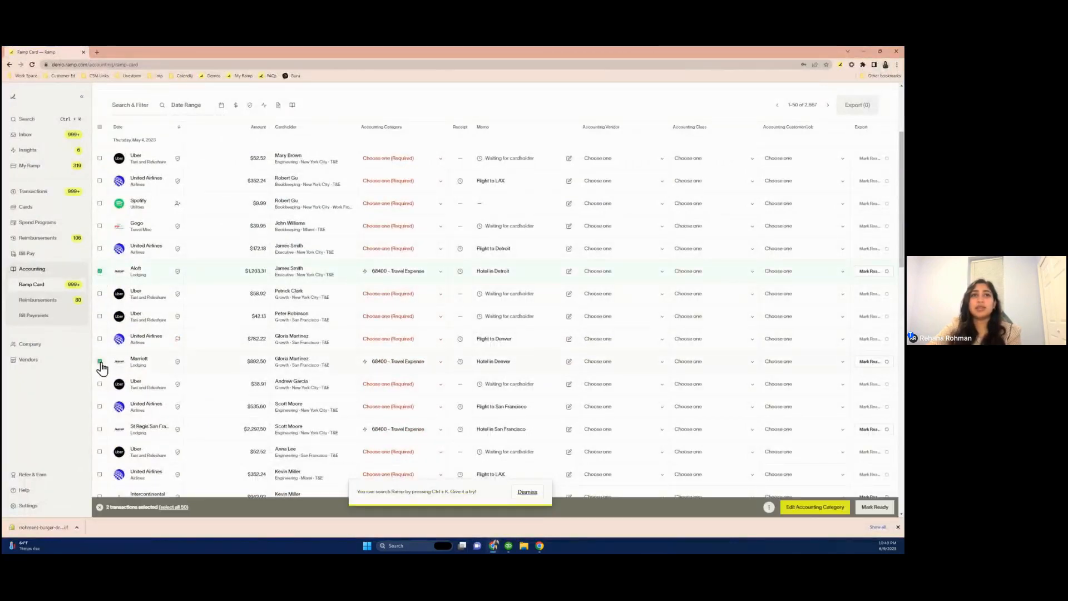
left_click(871, 508)
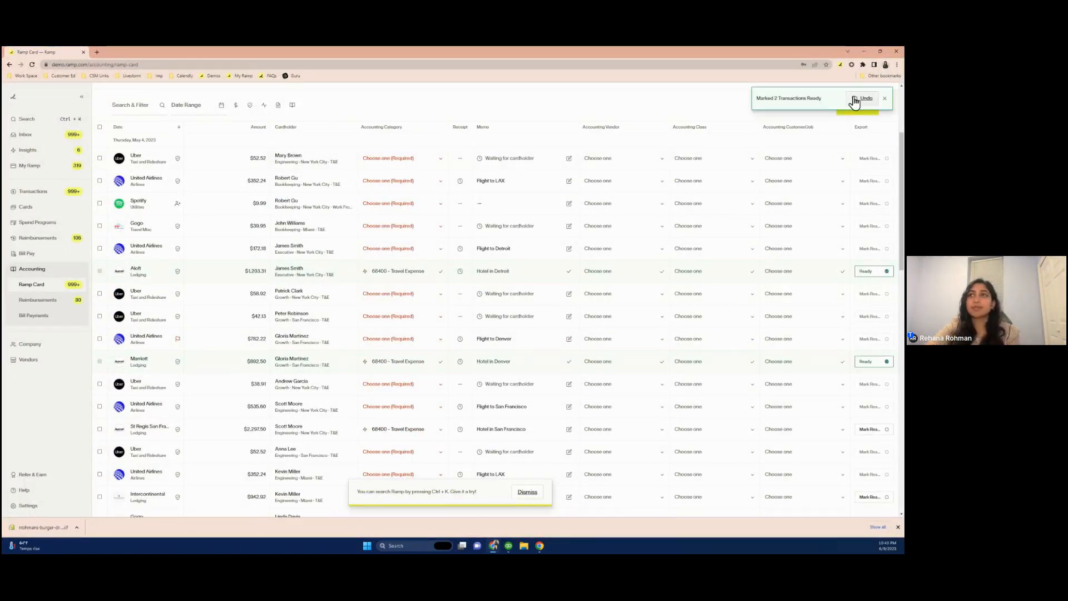
Review the two ready transactions and export them as a CSV file
scroll(858, 117, "up", 2)
scroll(861, 123, "up", 2)
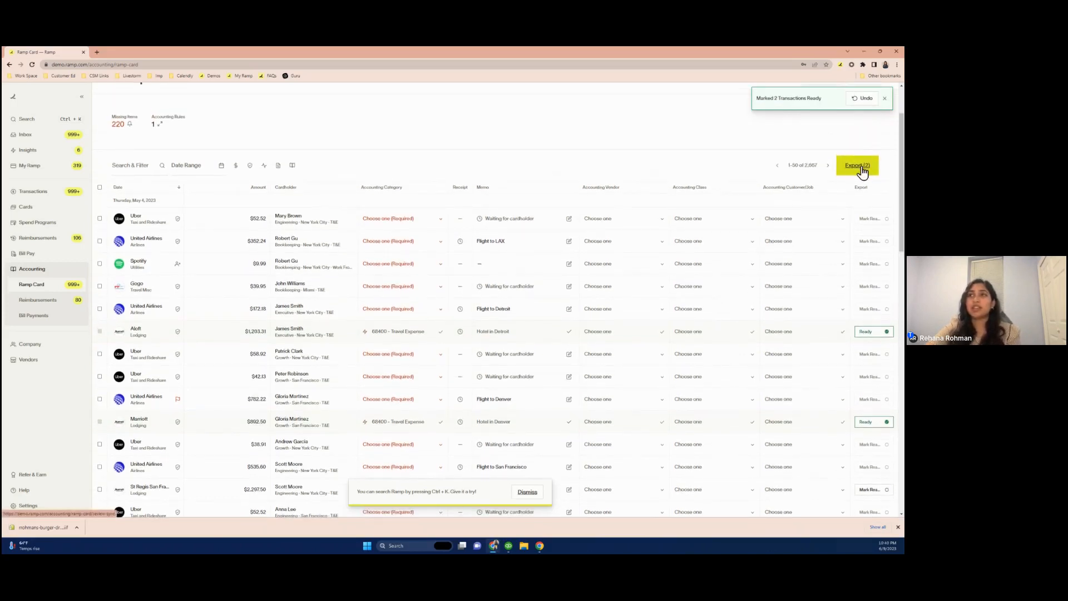
left_click(861, 168)
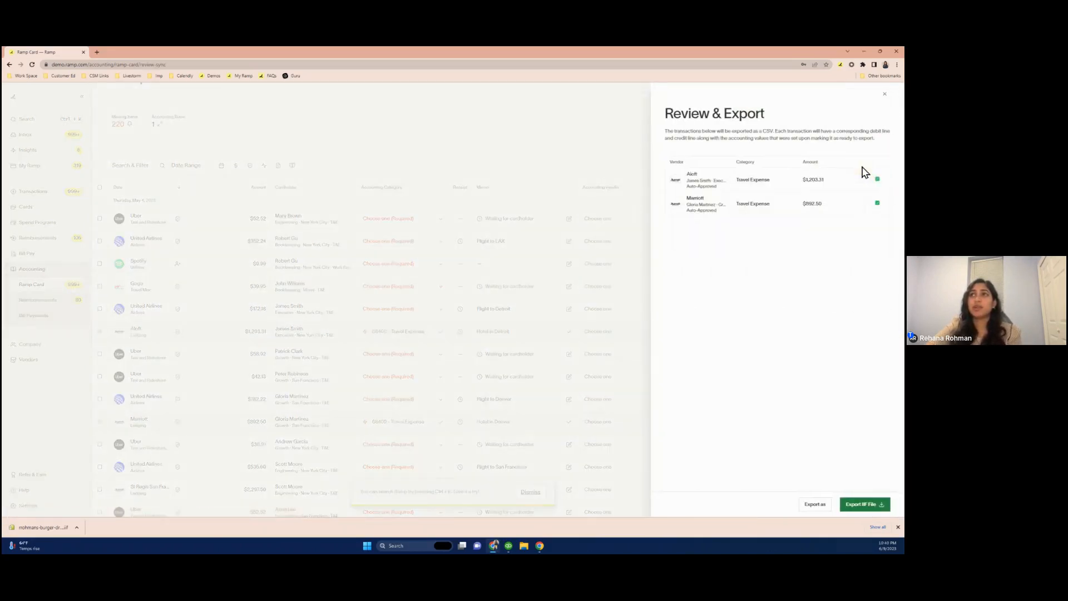
left_click(812, 508)
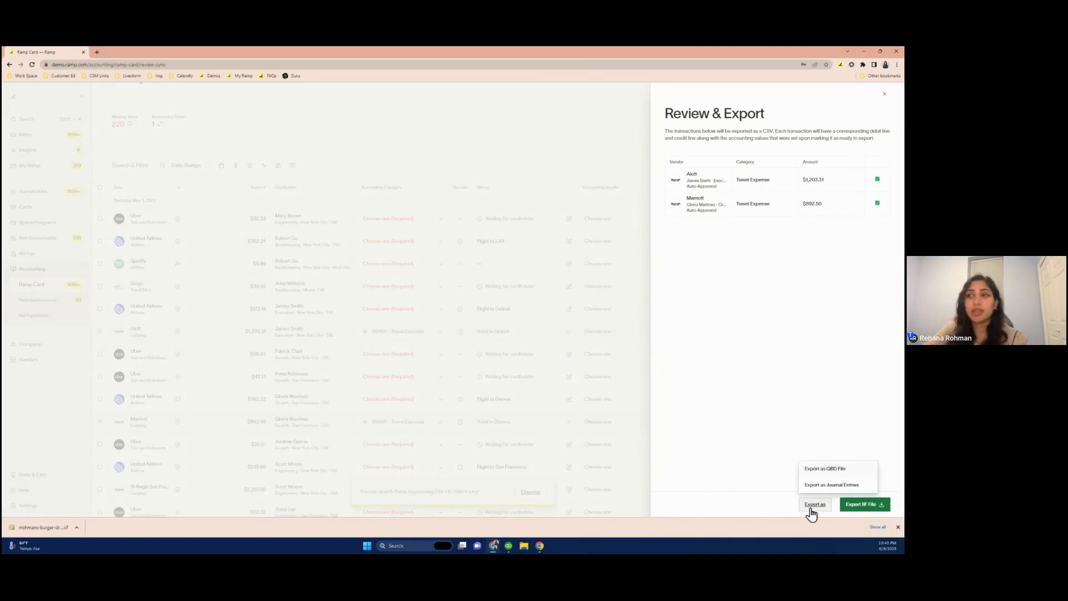
left_click(826, 469)
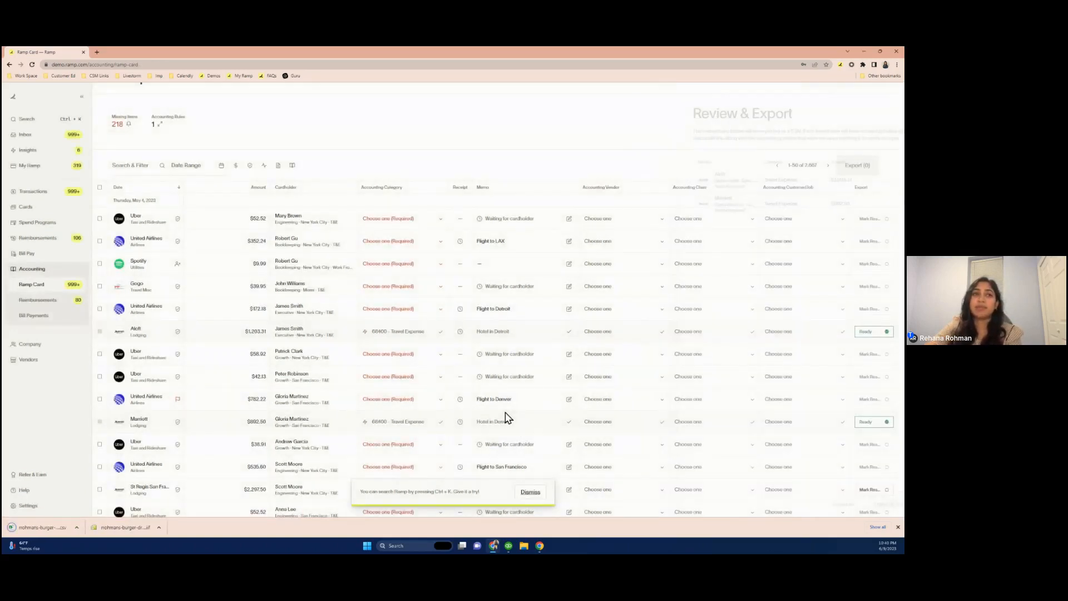
Open the downloaded CSV export file
left_click(43, 528)
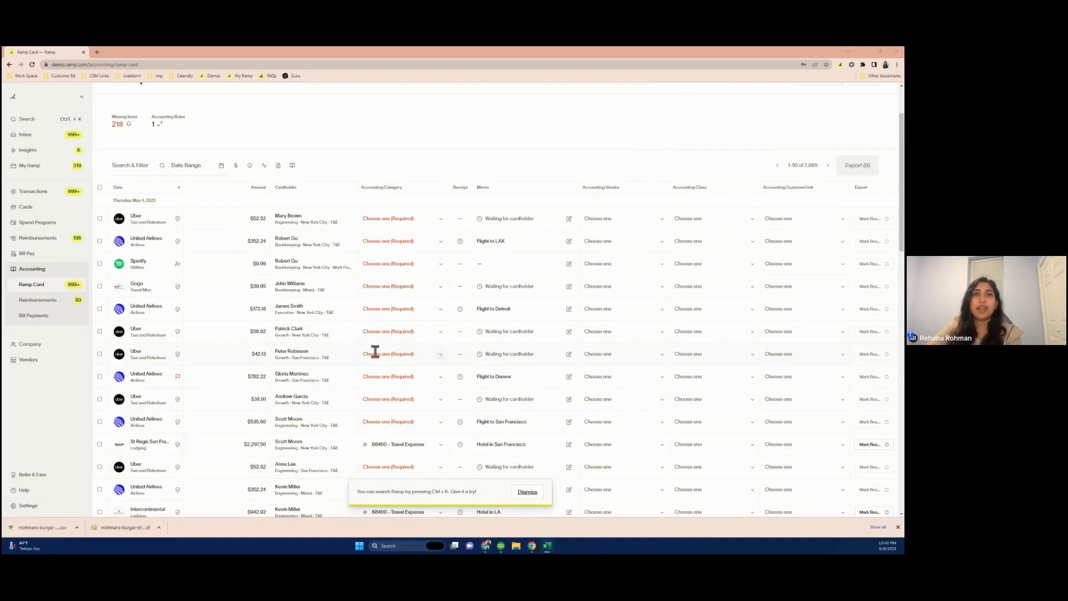
left_click(474, 333)
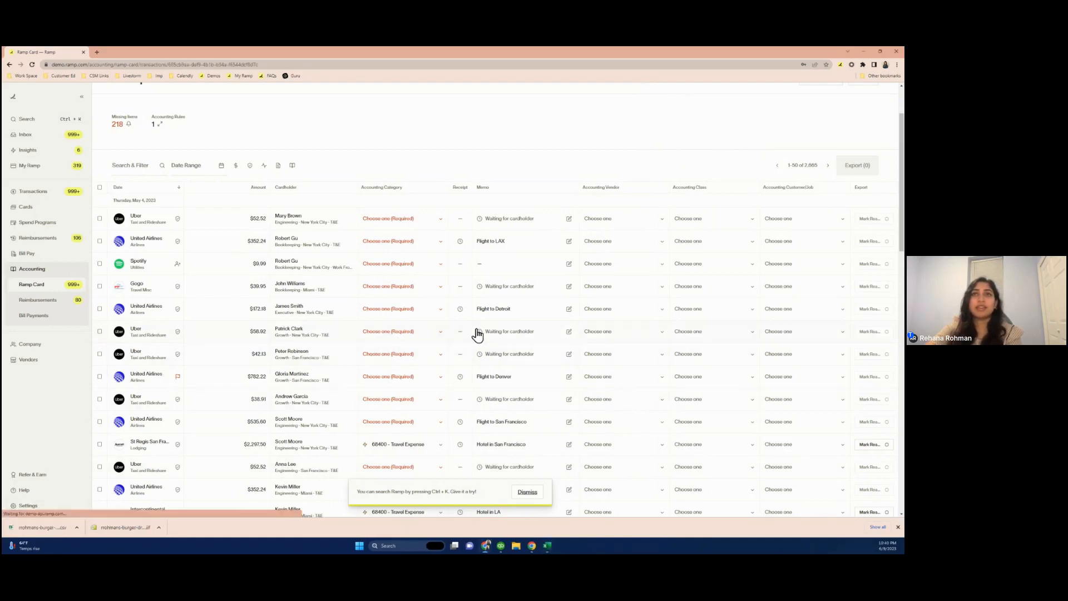
left_click(326, 127)
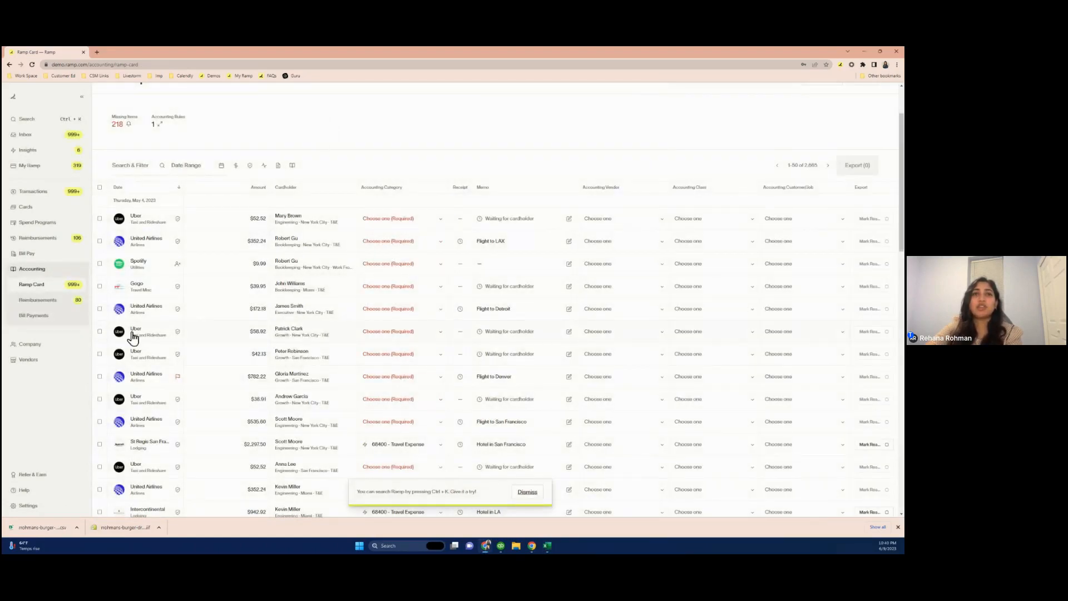
Mark the St Regis San Francisco and Intercontinental transactions as ready for export
scroll(132, 337, "down", 2)
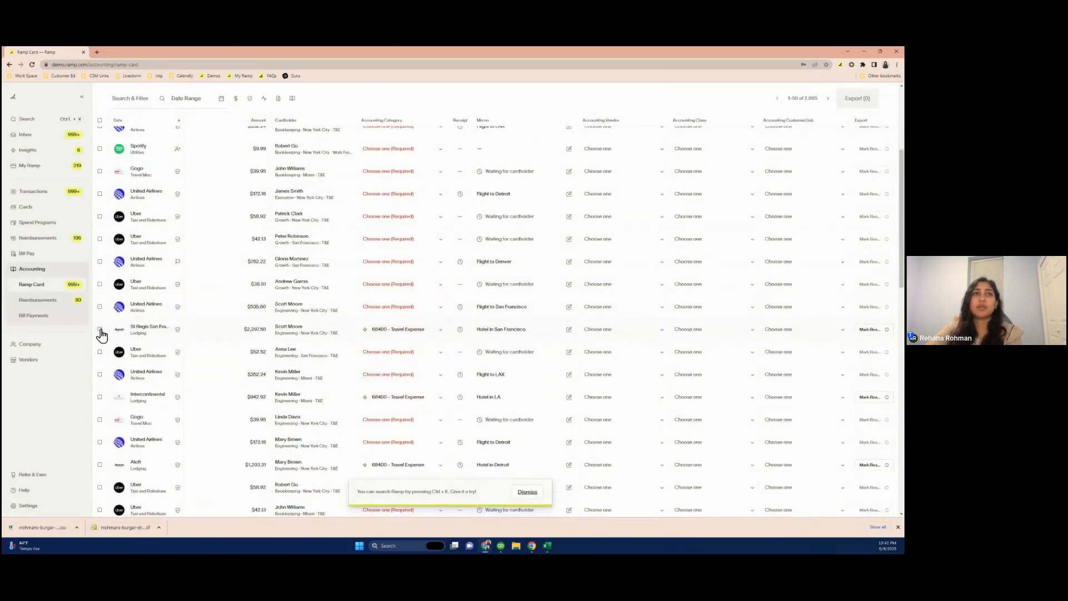
left_click(100, 330)
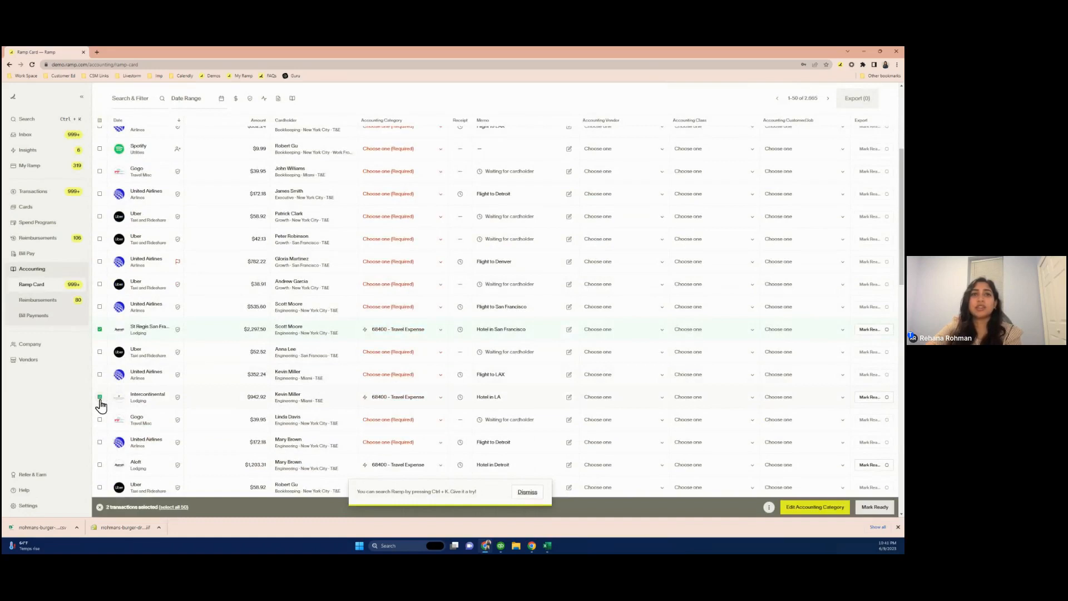
left_click(873, 507)
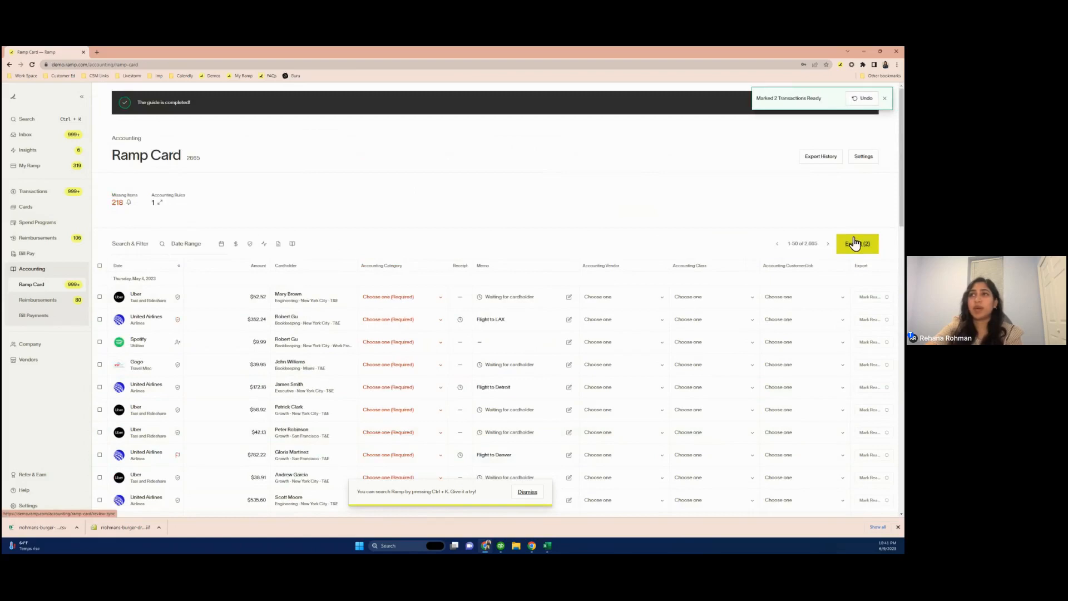
Review these two ready transactions and export them as journal entries
left_click(855, 244)
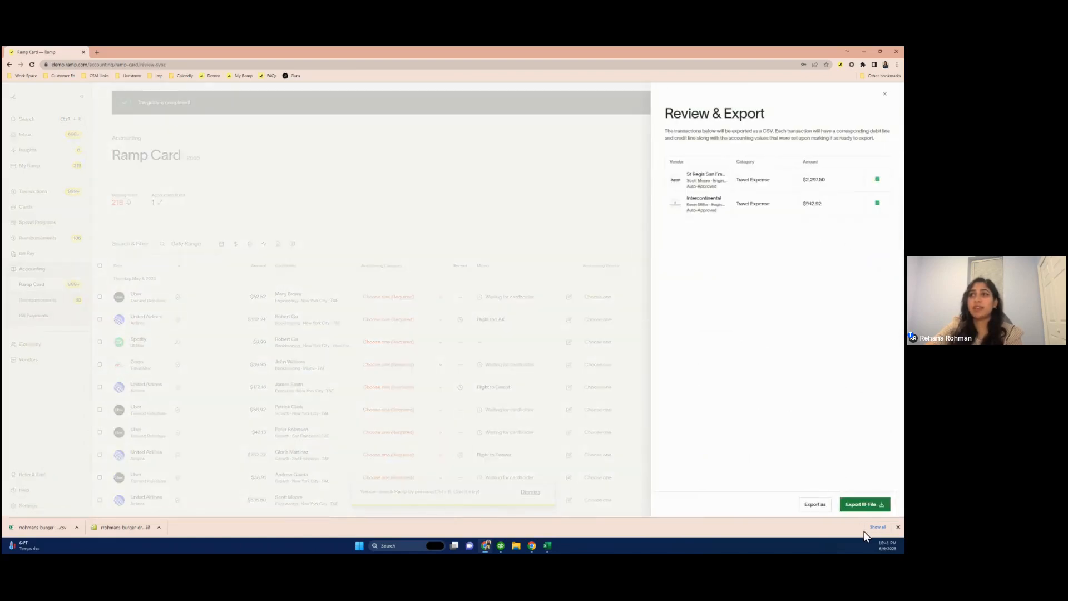
left_click(816, 505)
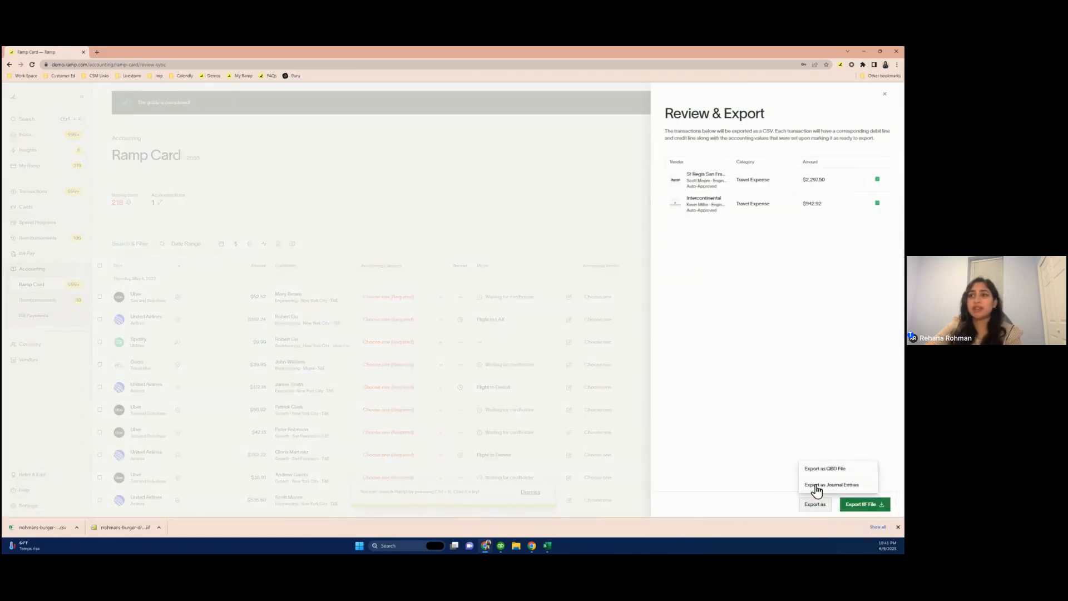
left_click(817, 487)
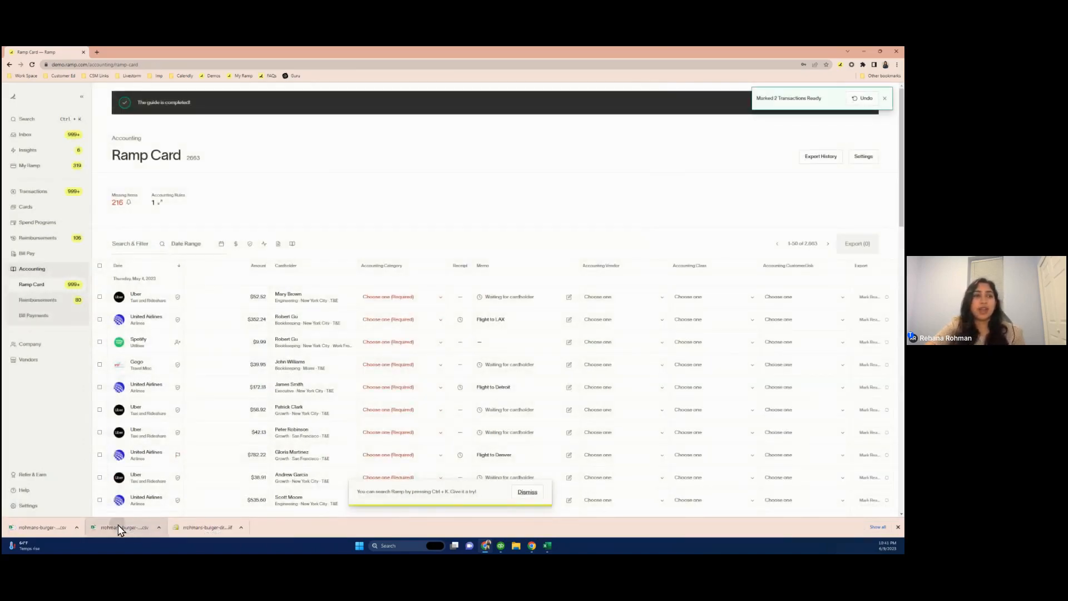
Open both exported CSV files and arrange their spreadsheets side by side
left_click(118, 526)
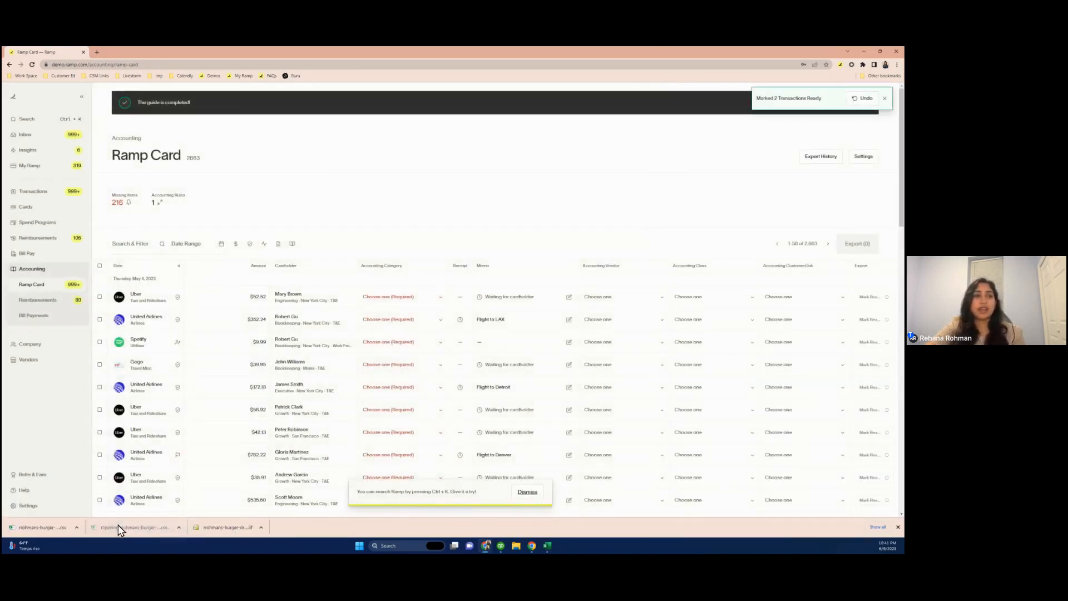
left_click(31, 532)
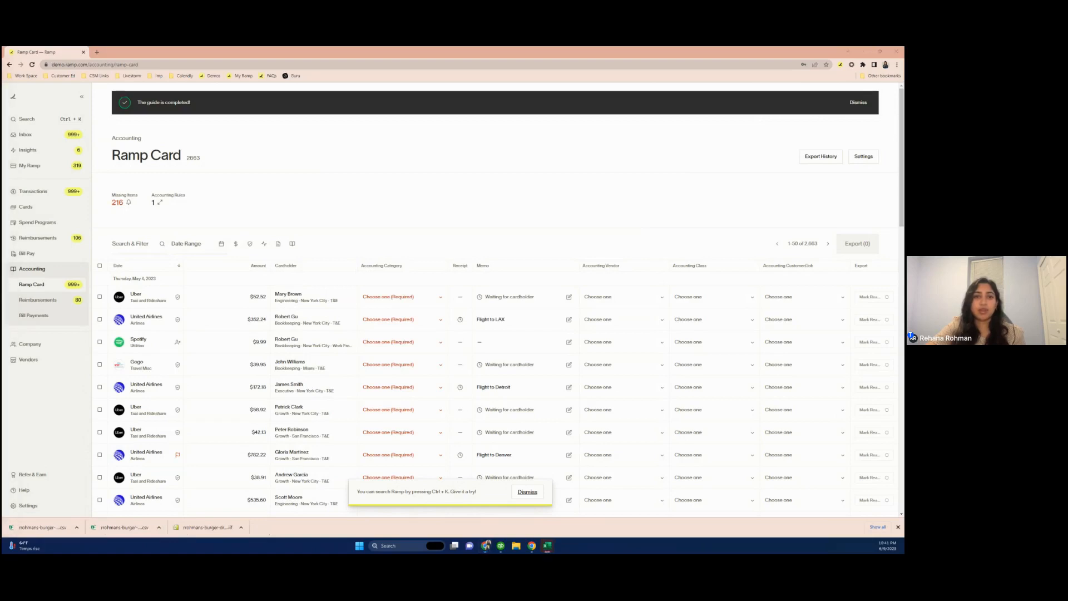
left_click_drag(1, 158, 199, 161)
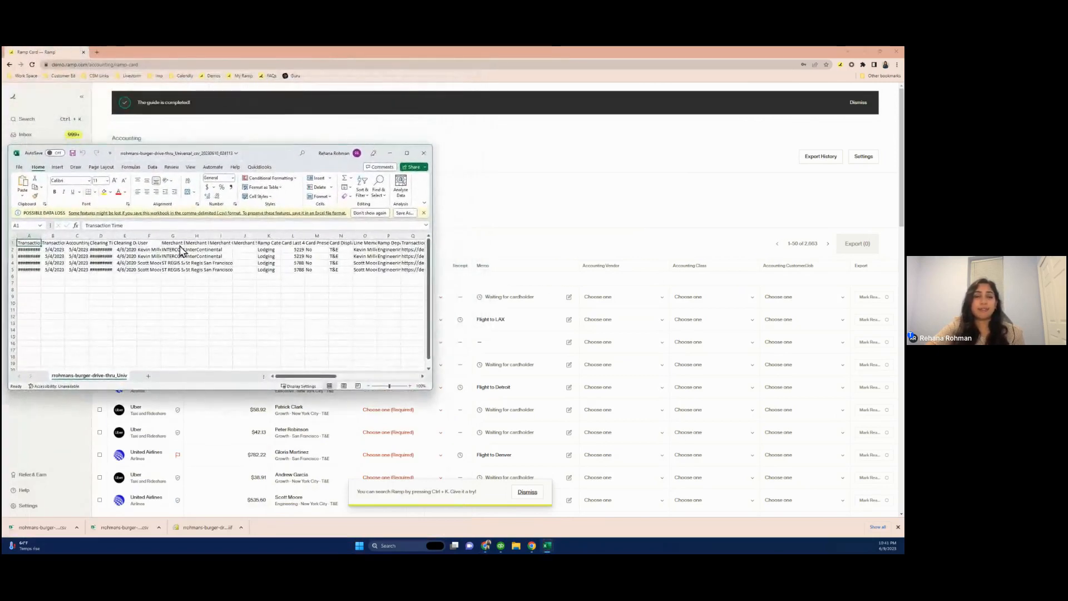
left_click_drag(2, 64, 676, 151)
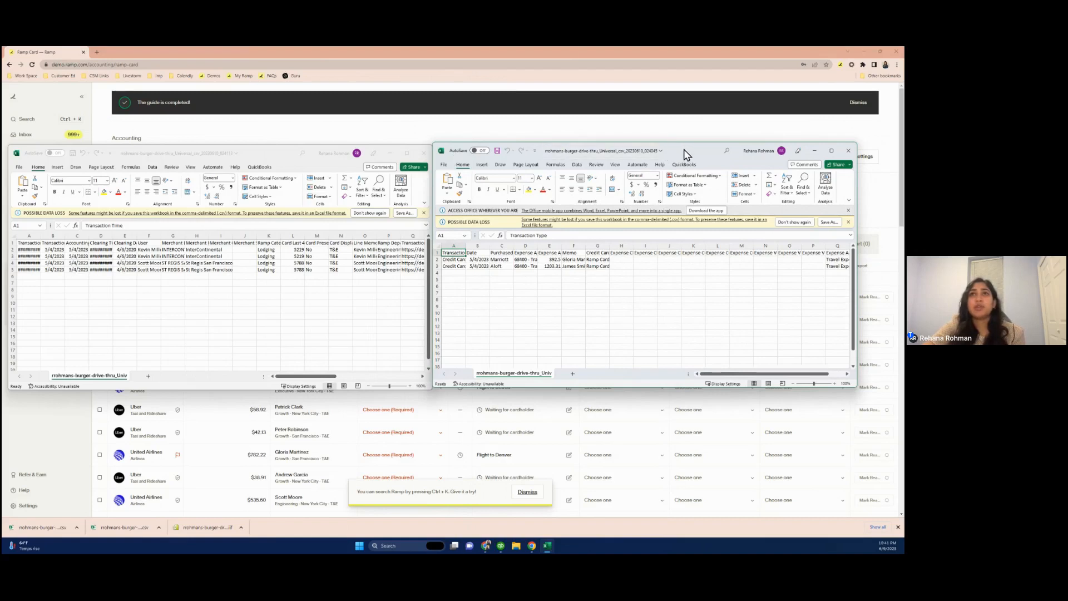
Zoom into both spreadsheets and scroll across the columns to compare the exported fields
left_click_drag(686, 151, 687, 154)
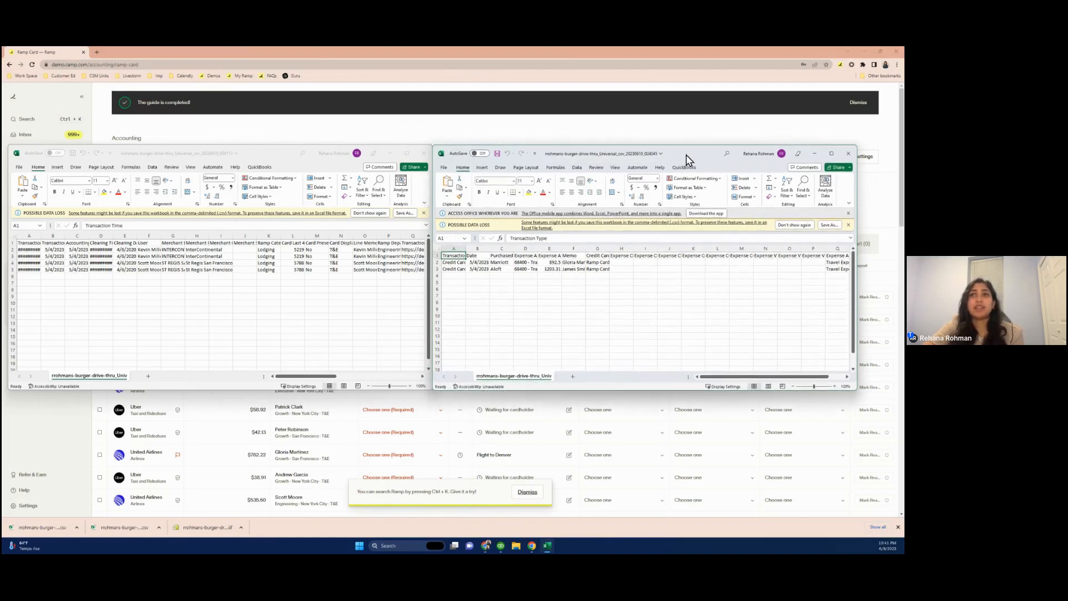
left_click(822, 387)
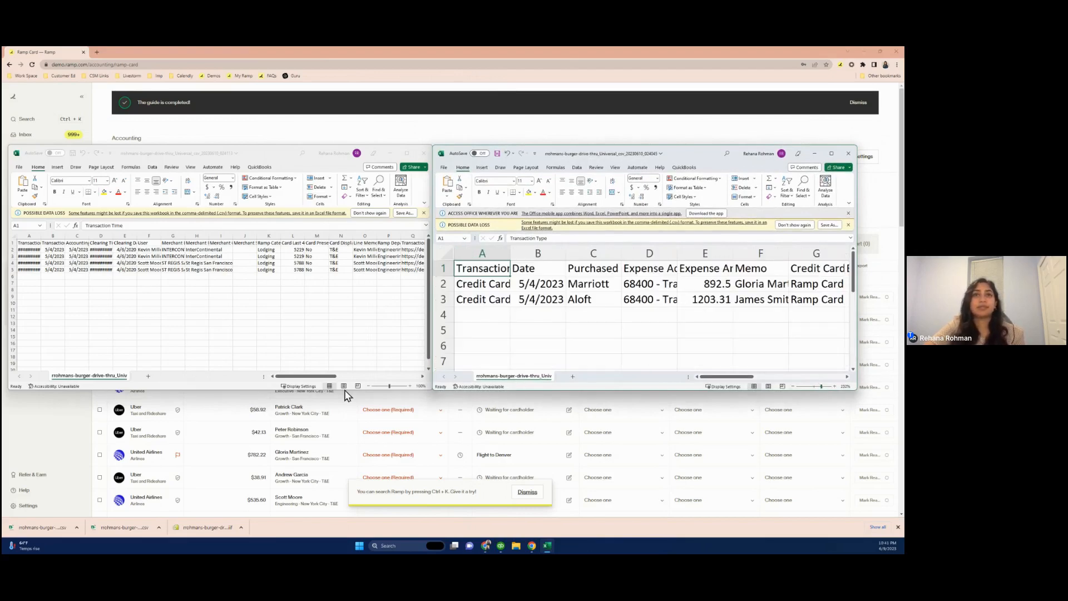
left_click(396, 389)
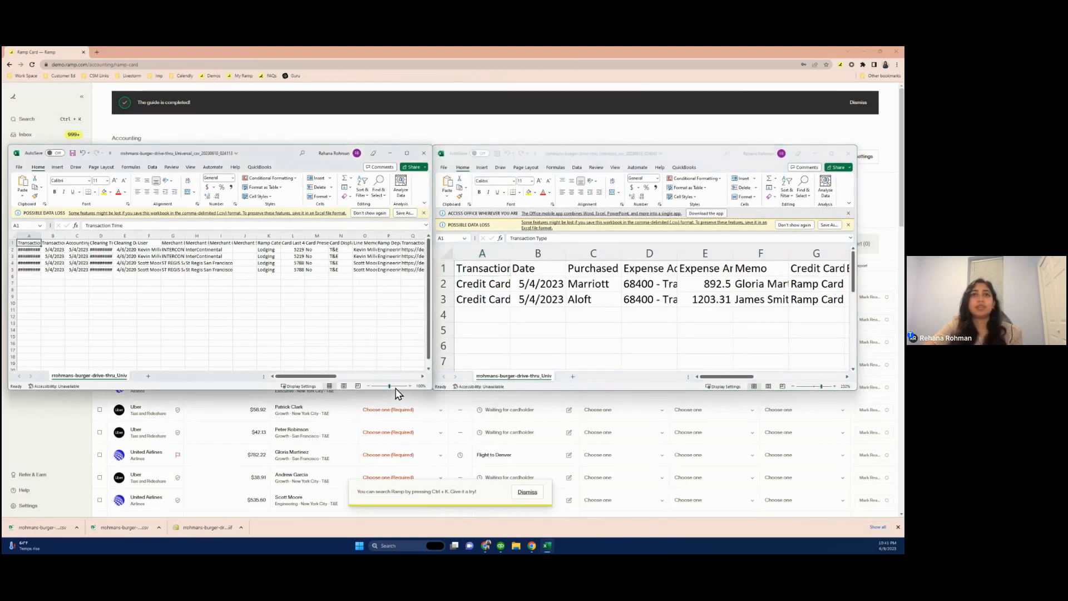
left_click(394, 386)
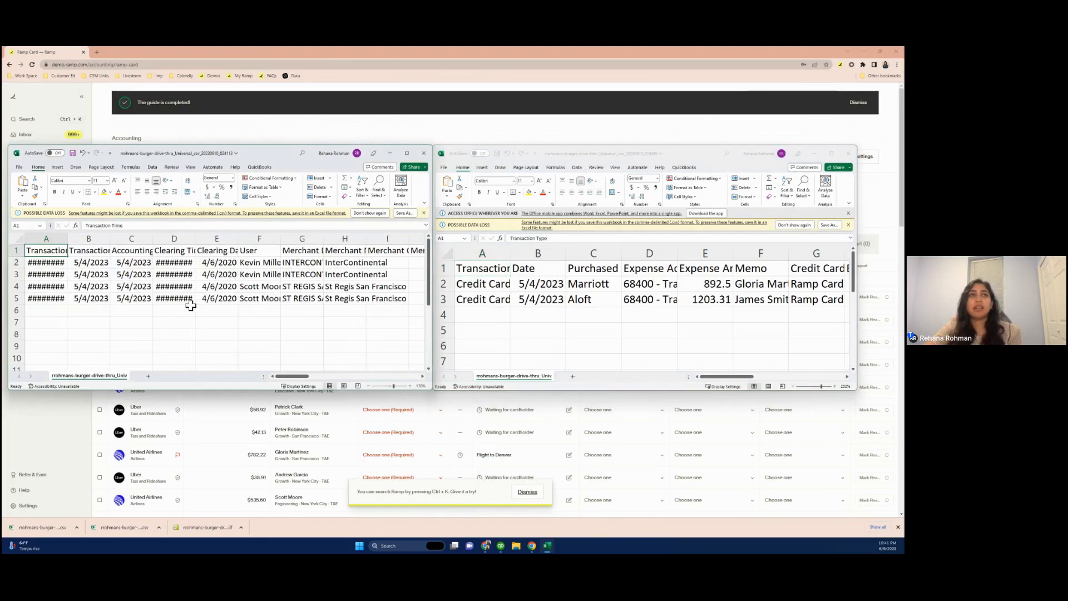
scroll(191, 305, "right", 3)
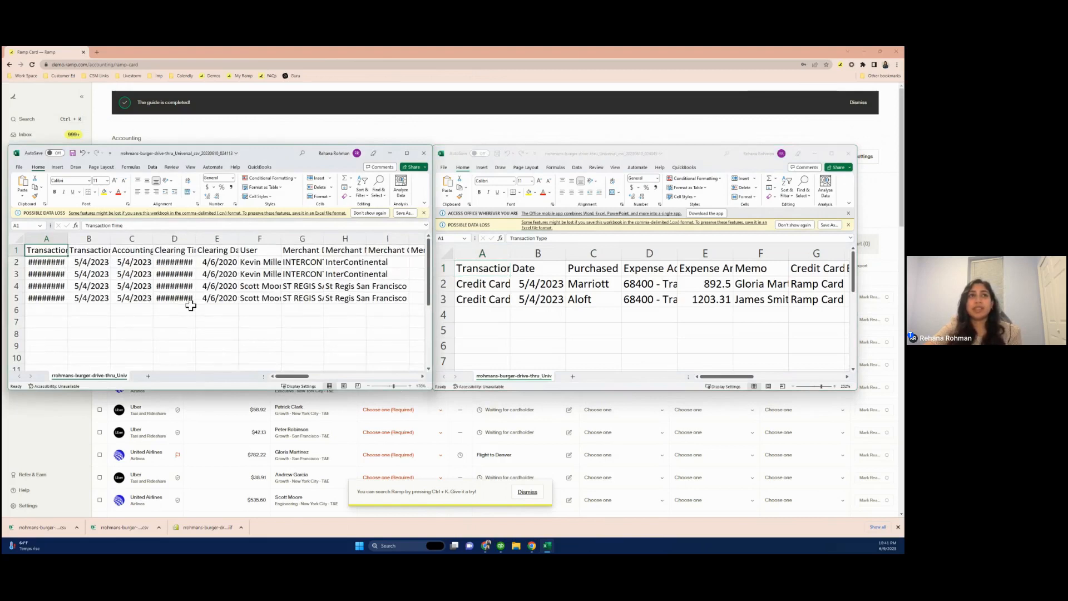
scroll(191, 305, "right", 7)
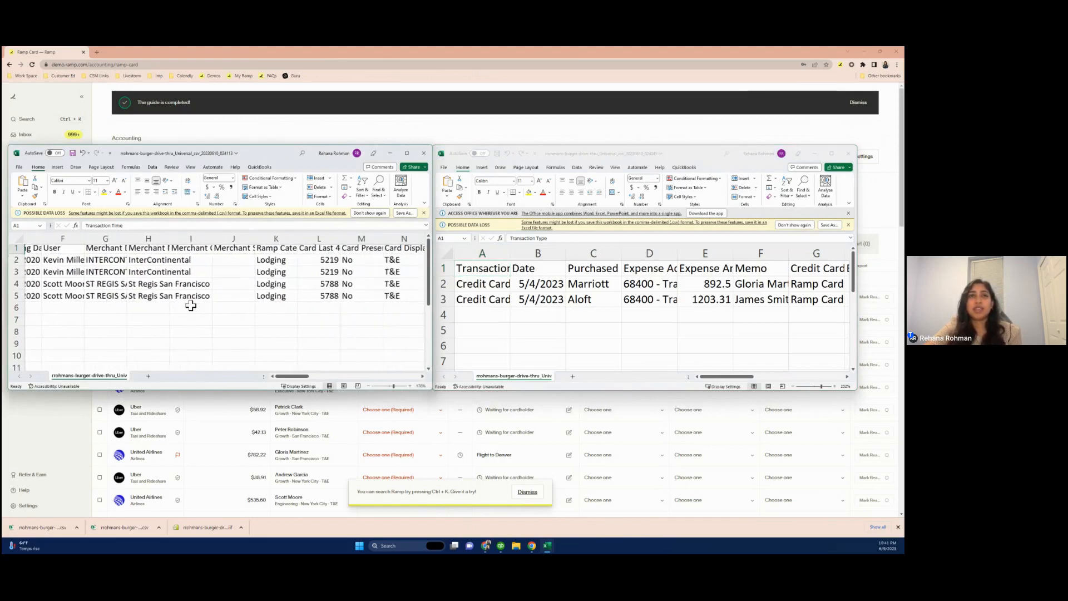
scroll(191, 305, "right", 2)
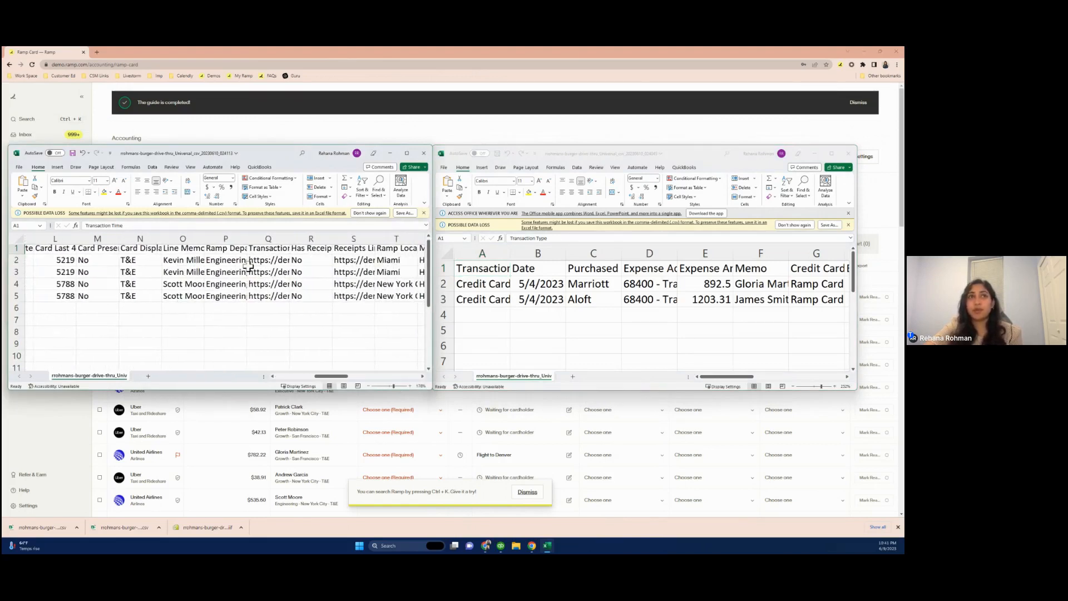
Inspect the debit and credit amounts of each row in the journal entry export
scroll(259, 266, "right", 11)
scroll(259, 265, "right", 1)
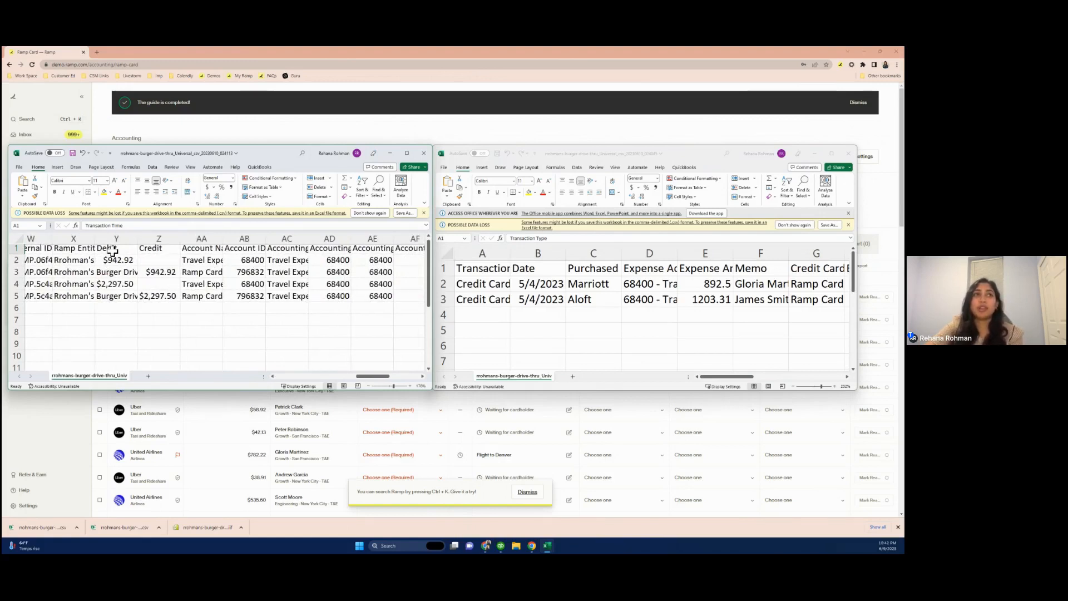
left_click(159, 261)
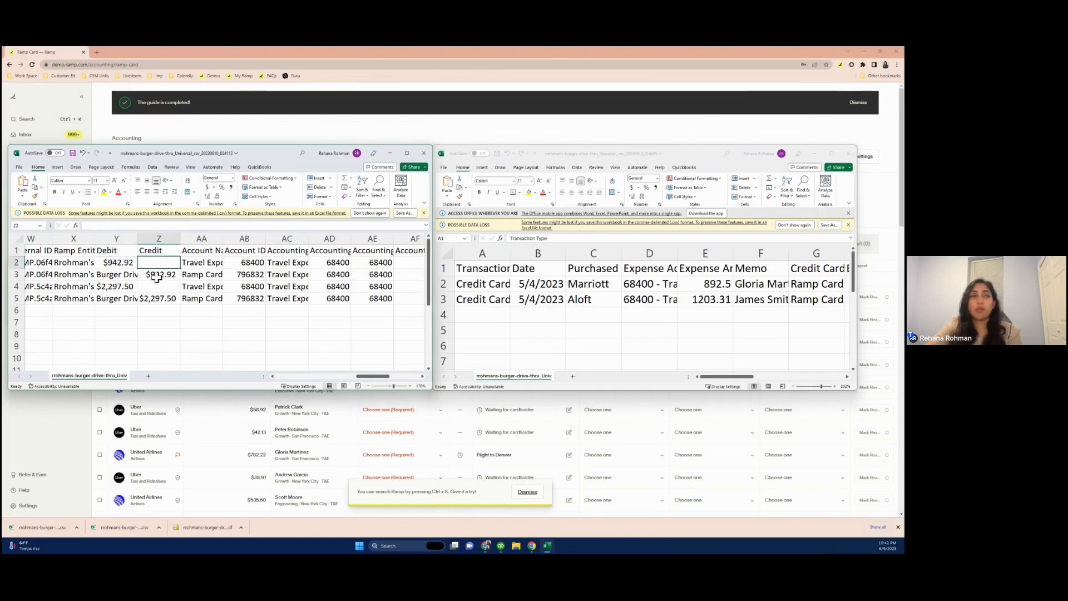
left_click(116, 262)
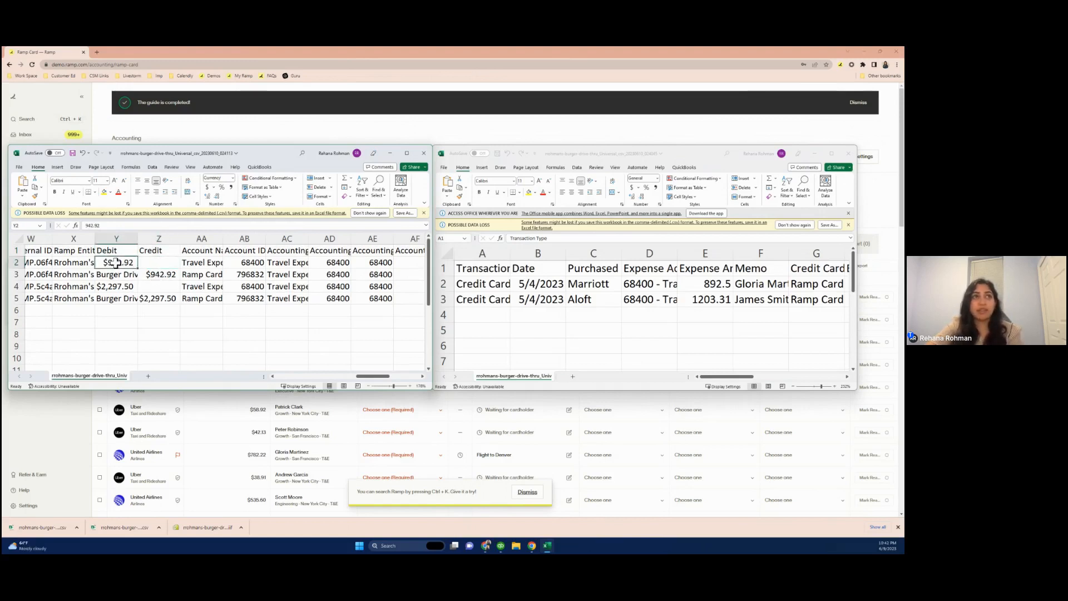
left_click(150, 277)
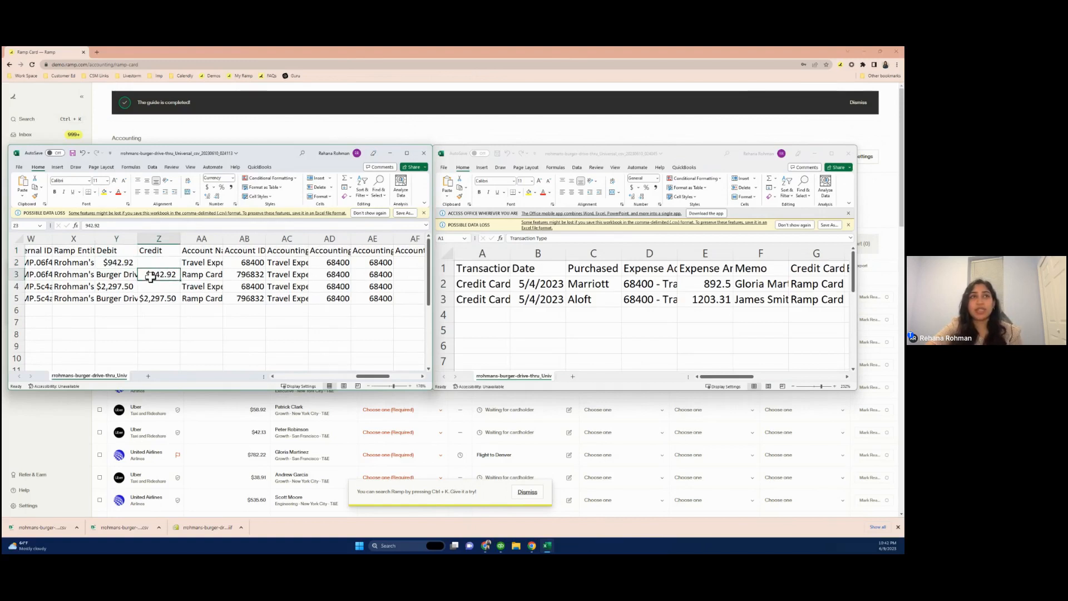
left_click(122, 290)
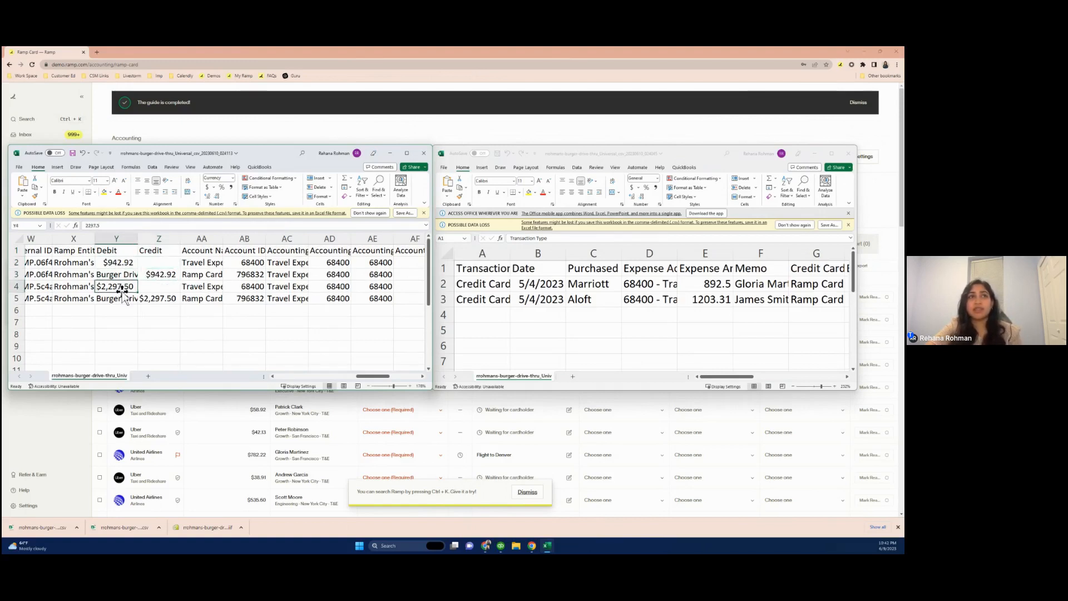
left_click(155, 300)
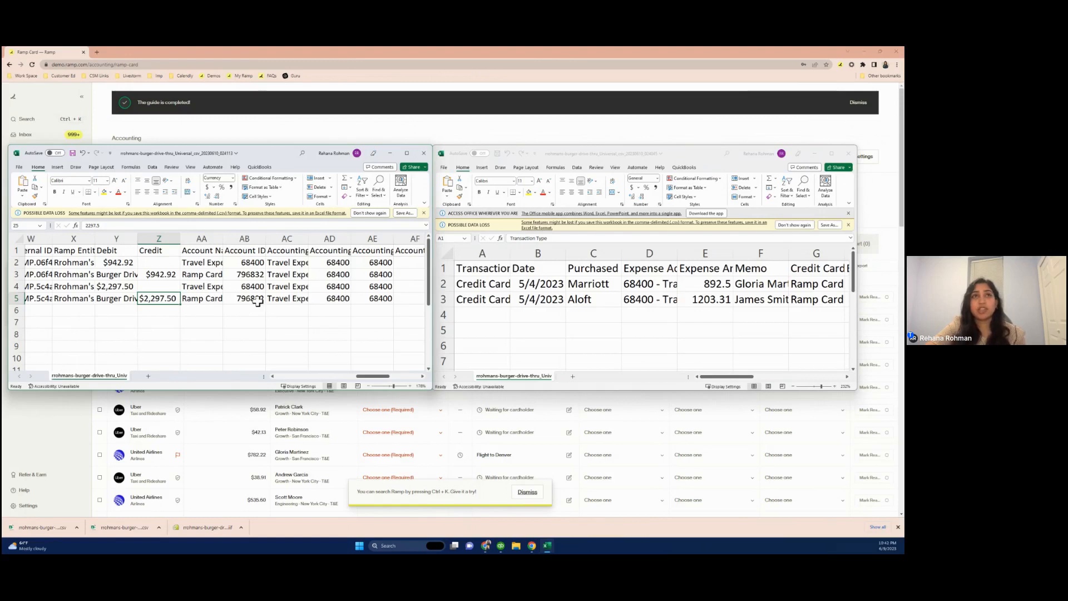
Scroll across the journal entry spreadsheet and inspect its accounting and account ID columns
scroll(271, 270, "left", 5)
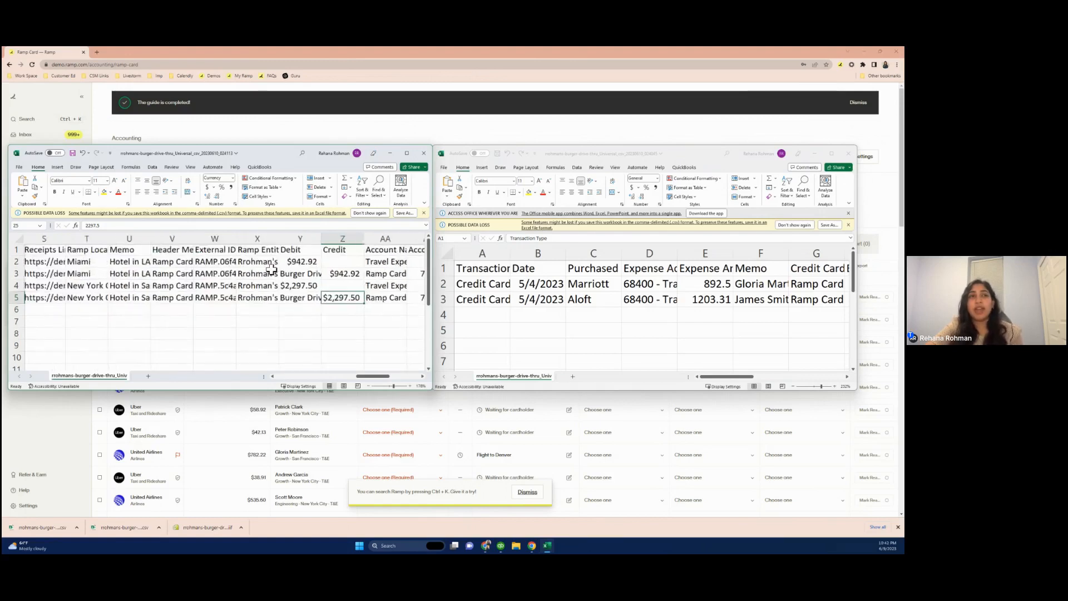
scroll(271, 270, "left", 7)
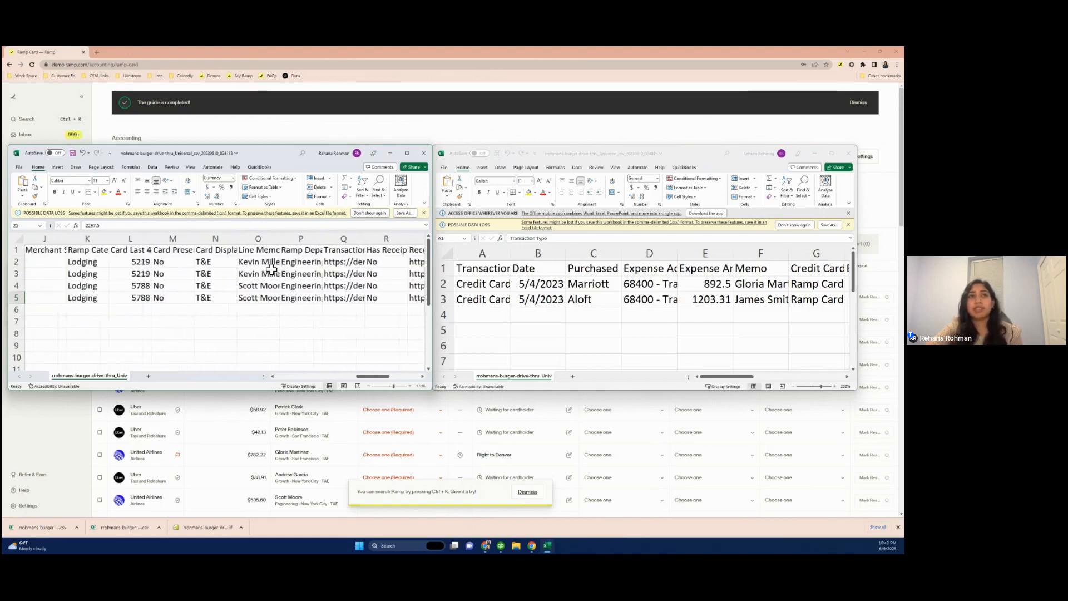
scroll(271, 270, "left", 4)
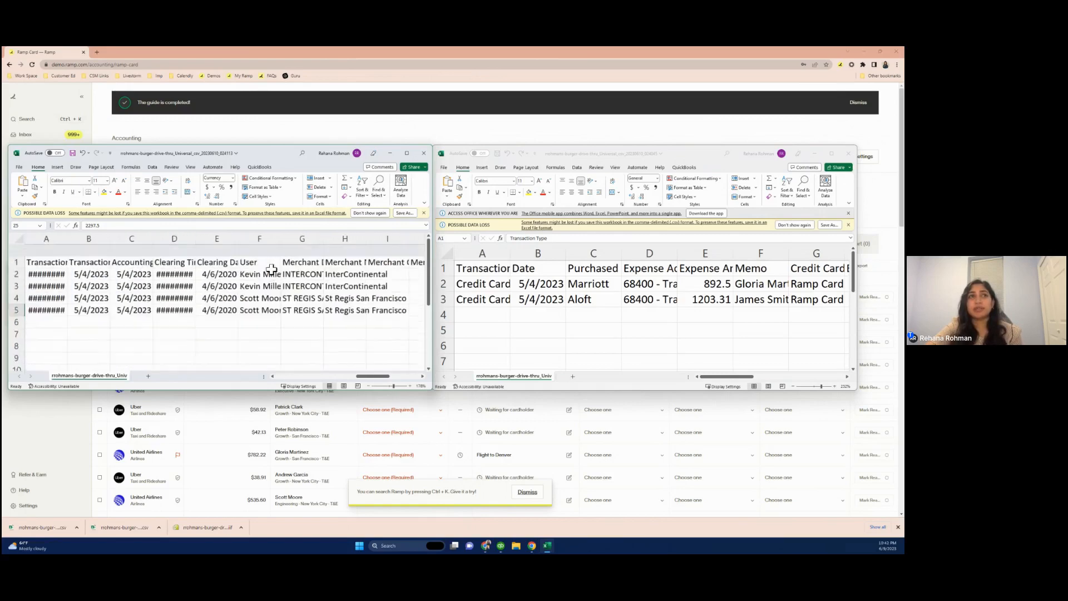
scroll(271, 269, "right", 7)
scroll(271, 270, "right", 10)
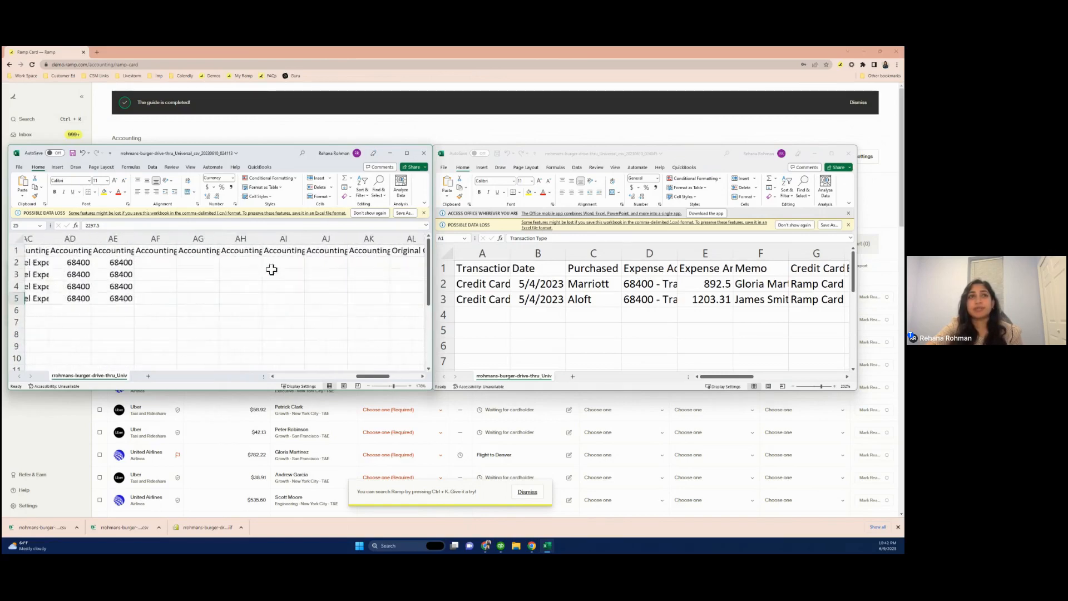
scroll(271, 270, "left", 10)
scroll(271, 270, "right", 8)
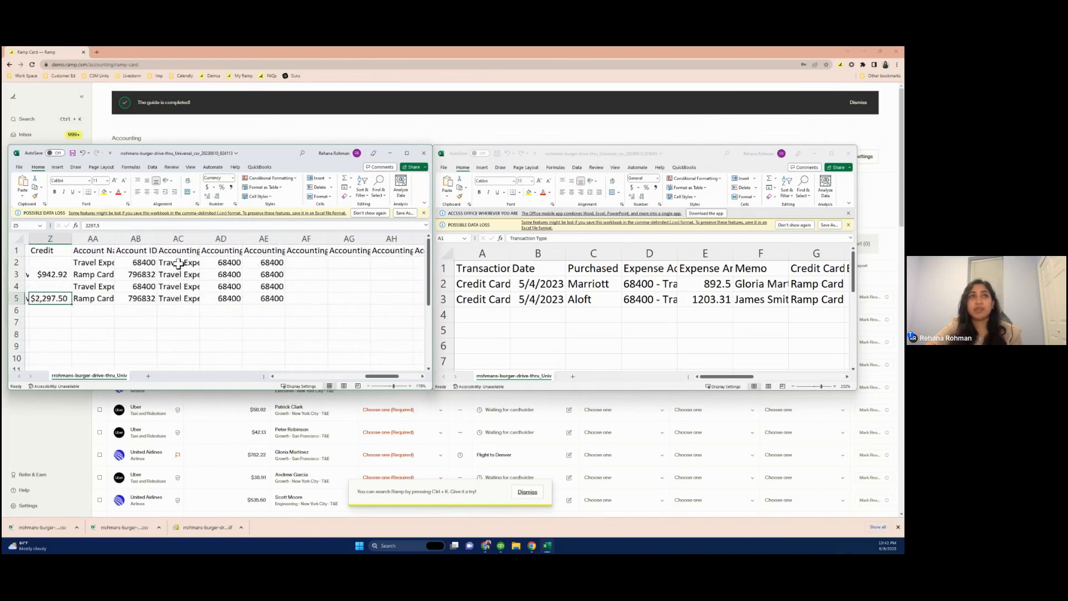
left_click(178, 263)
mouse_move(179, 264)
left_mouse_down()
mouse_move(204, 235)
mouse_move(192, 263)
left_mouse_up()
left_click(226, 263)
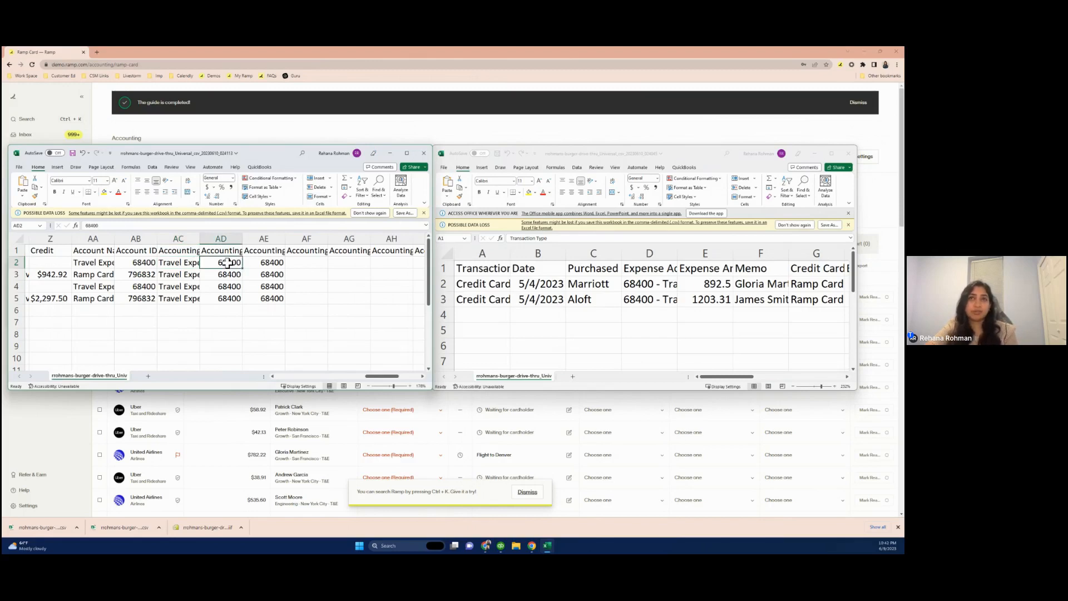
Scroll through the universal CSV export and inspect its expense account and receipts link columns
left_click(602, 223)
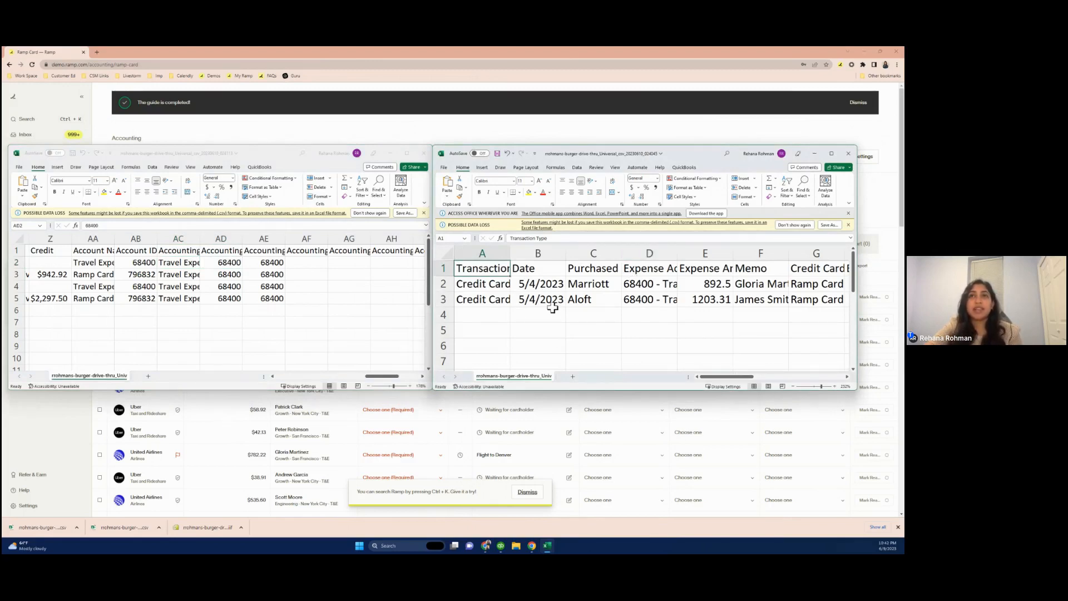
scroll(552, 308, "right", 7)
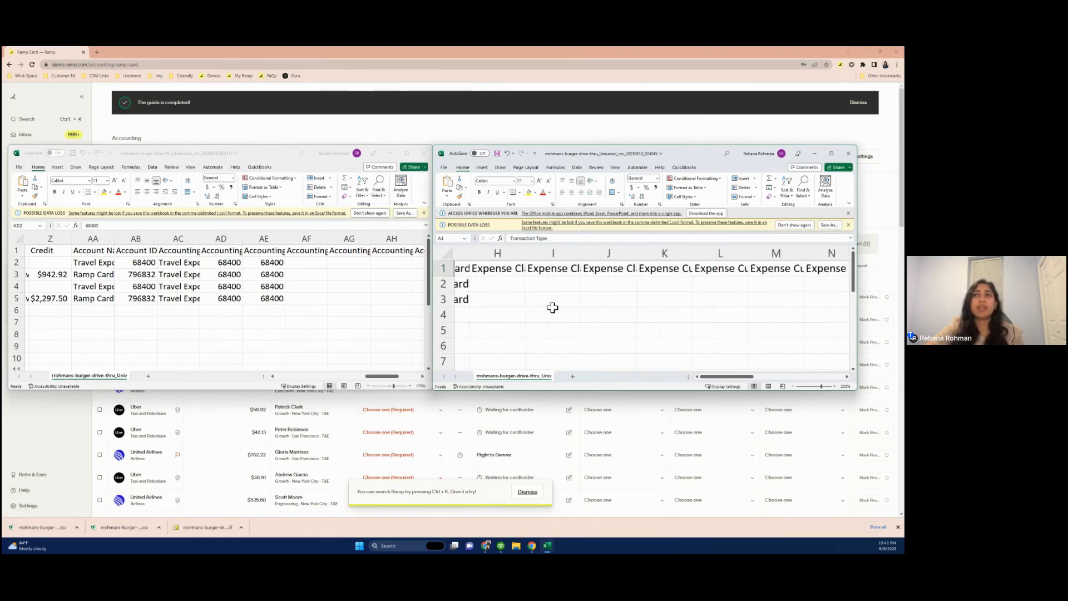
scroll(552, 308, "left", 7)
scroll(551, 308, "up", 5)
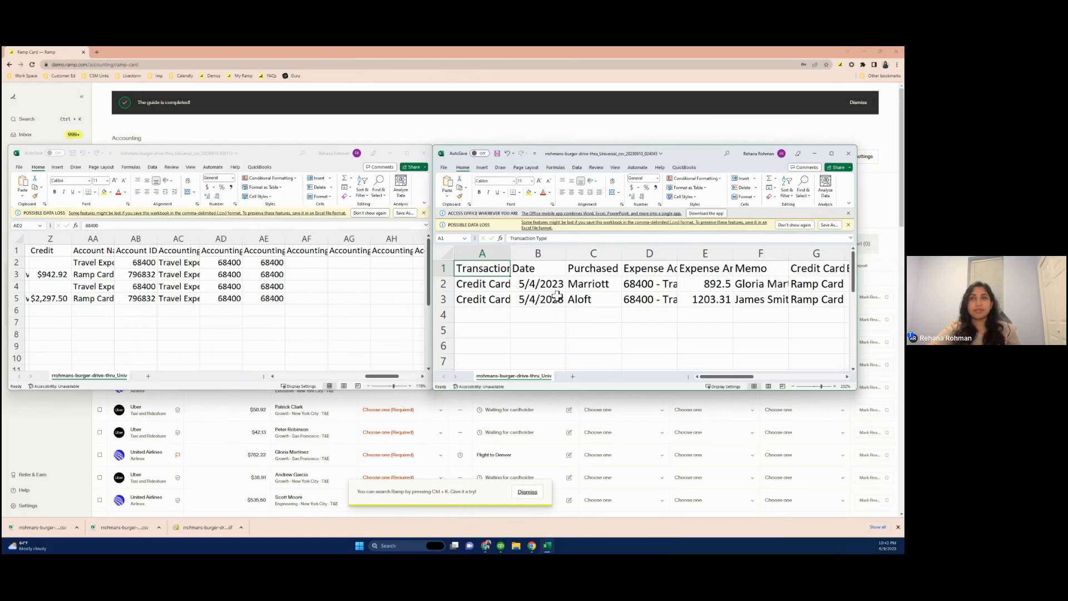
scroll(557, 295, "right", 2)
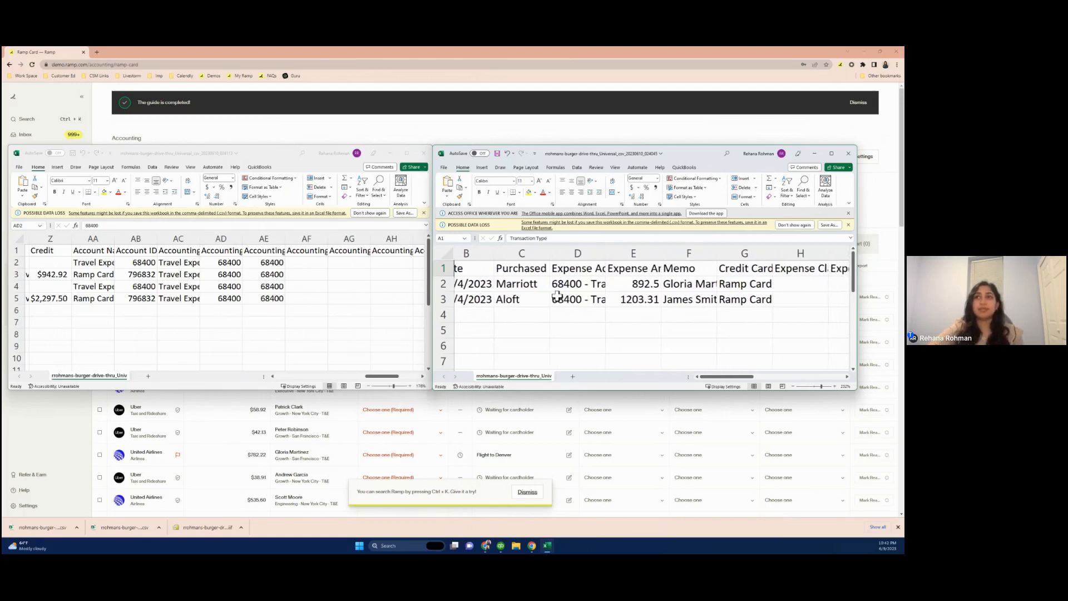
scroll(557, 296, "right", 4)
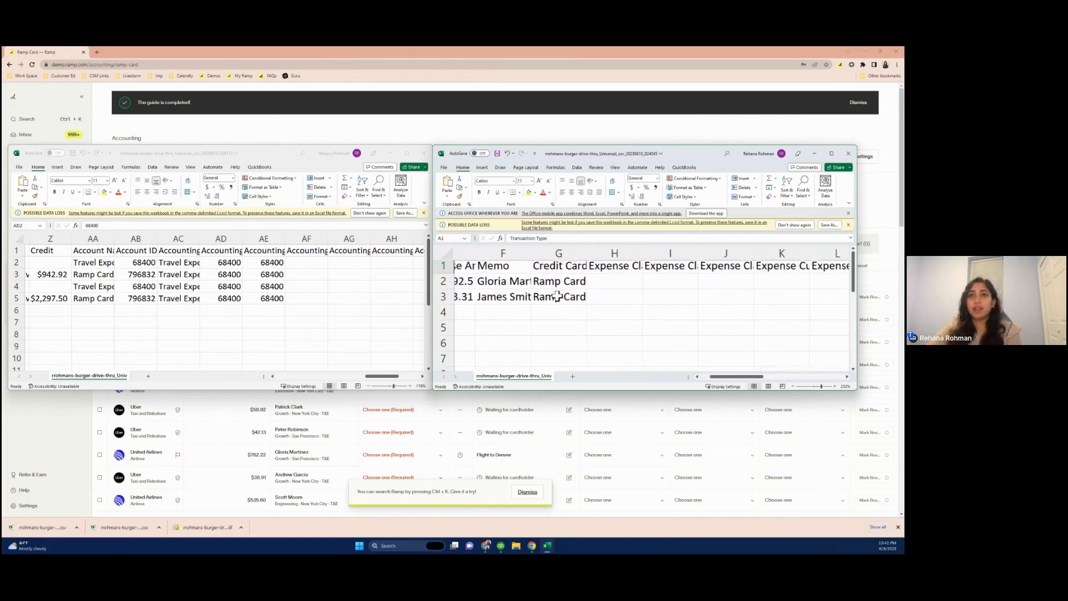
scroll(557, 296, "left", 4)
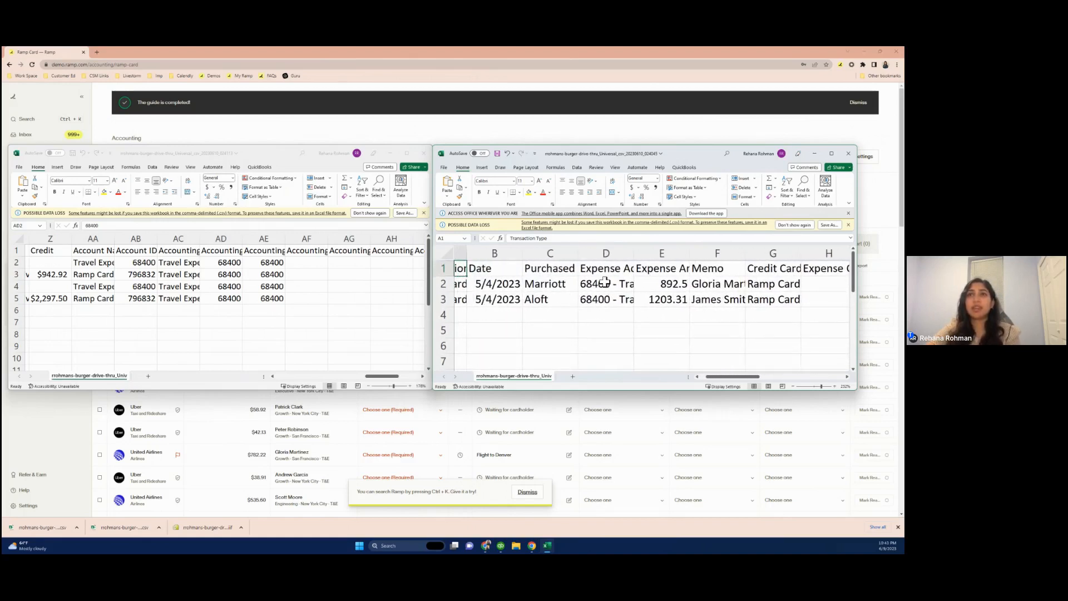
left_click(605, 281)
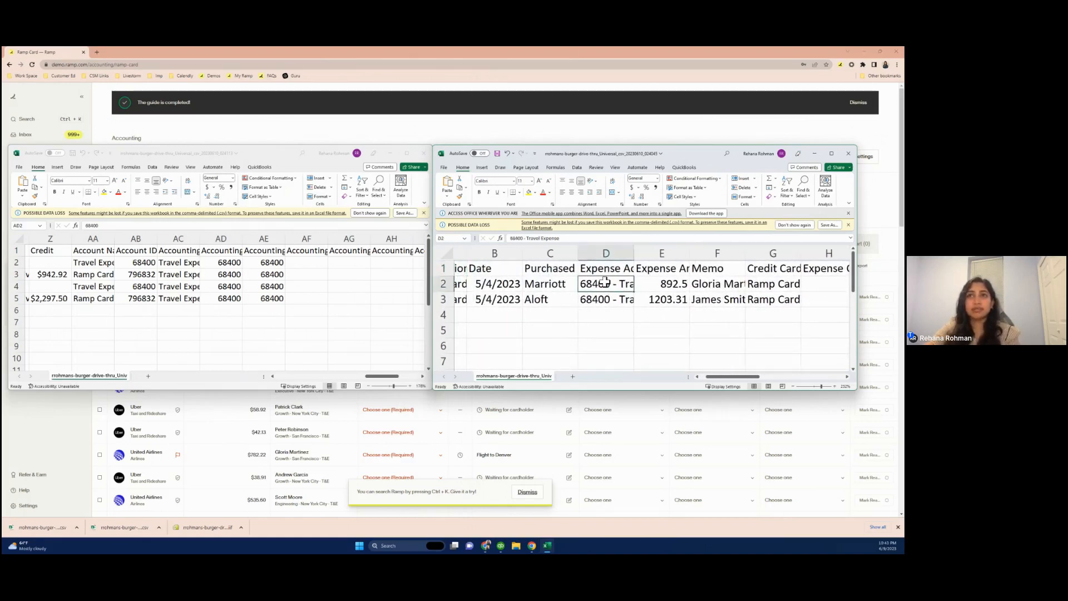
scroll(558, 299, "right", 8)
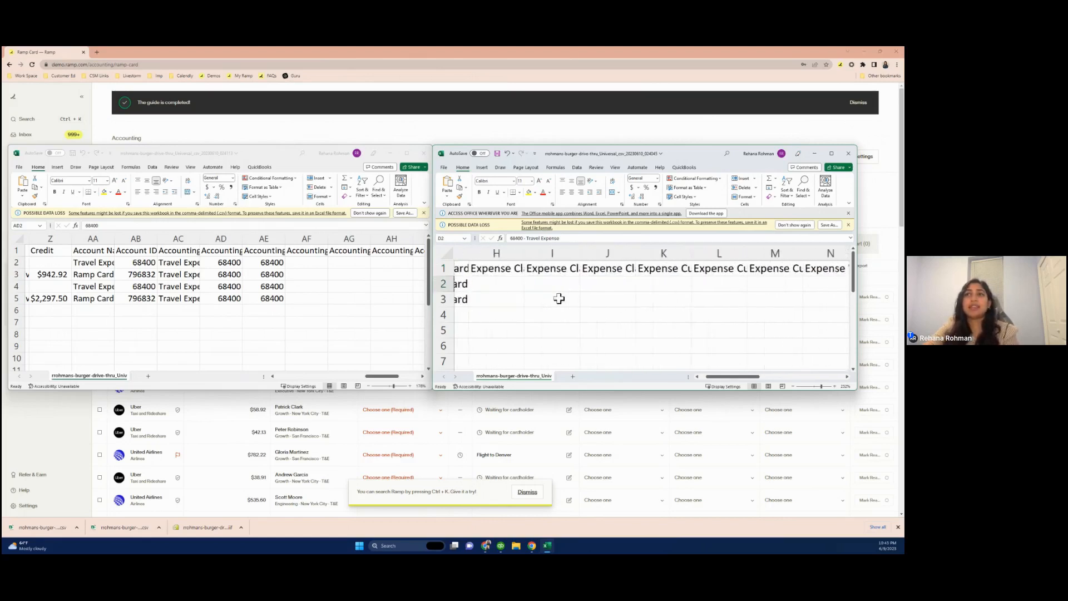
scroll(559, 299, "right", 3)
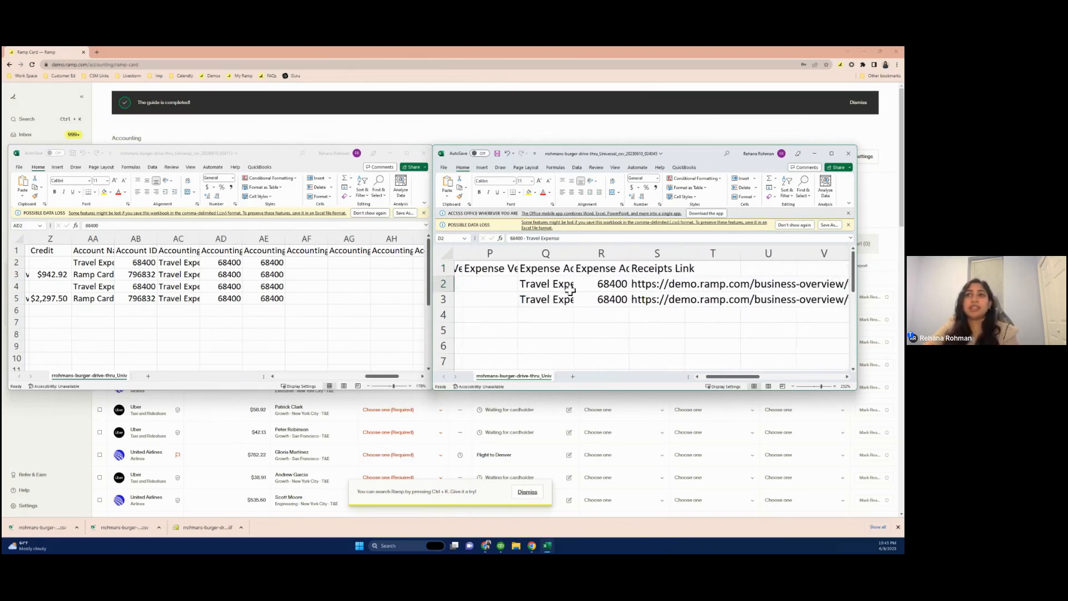
left_click(647, 285)
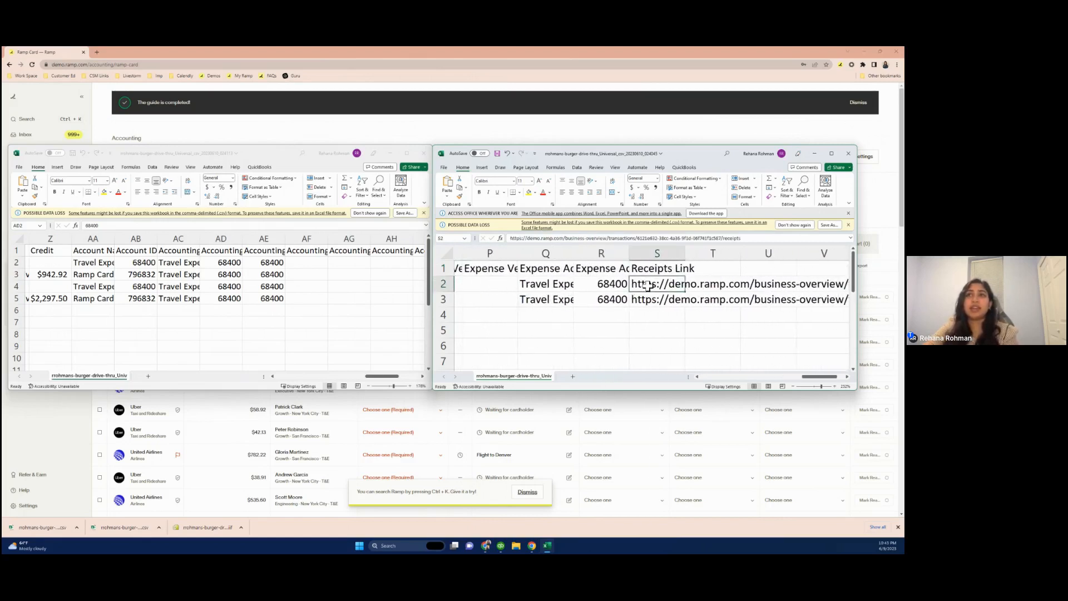
Scroll back through the journal entry spreadsheet and inspect its receipts link and account name columns
left_click(328, 310)
scroll(327, 308, "right", 5)
scroll(326, 308, "left", 9)
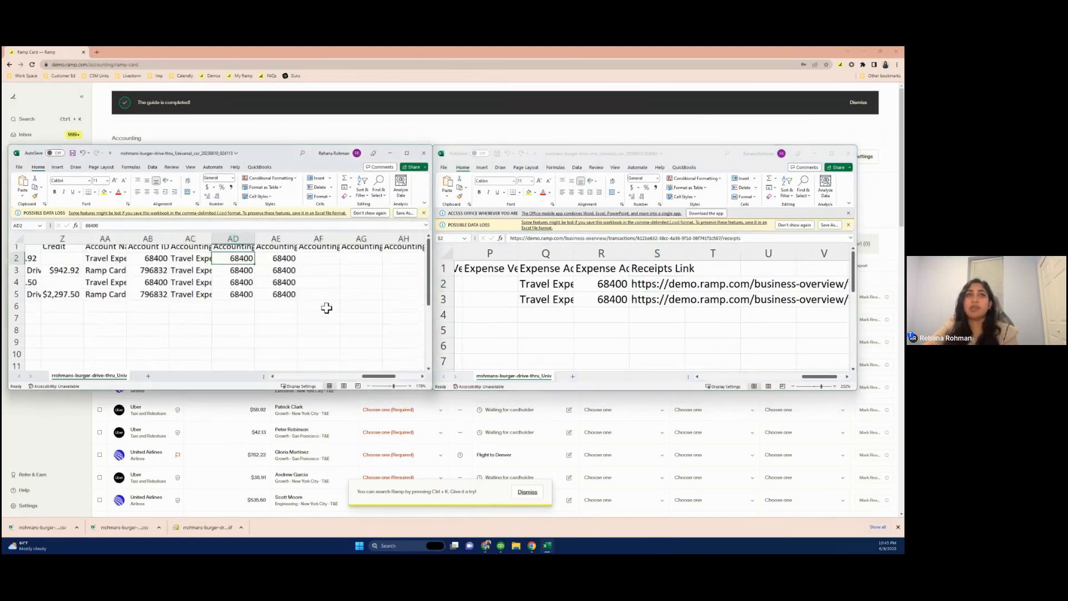
scroll(326, 307, "left", 6)
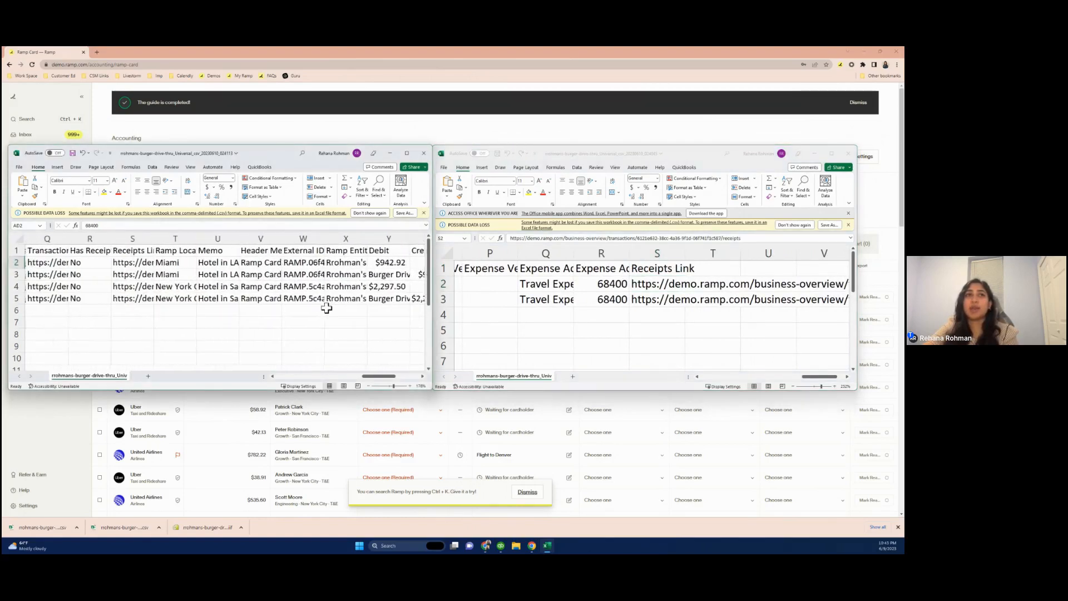
scroll(326, 308, "right", 2)
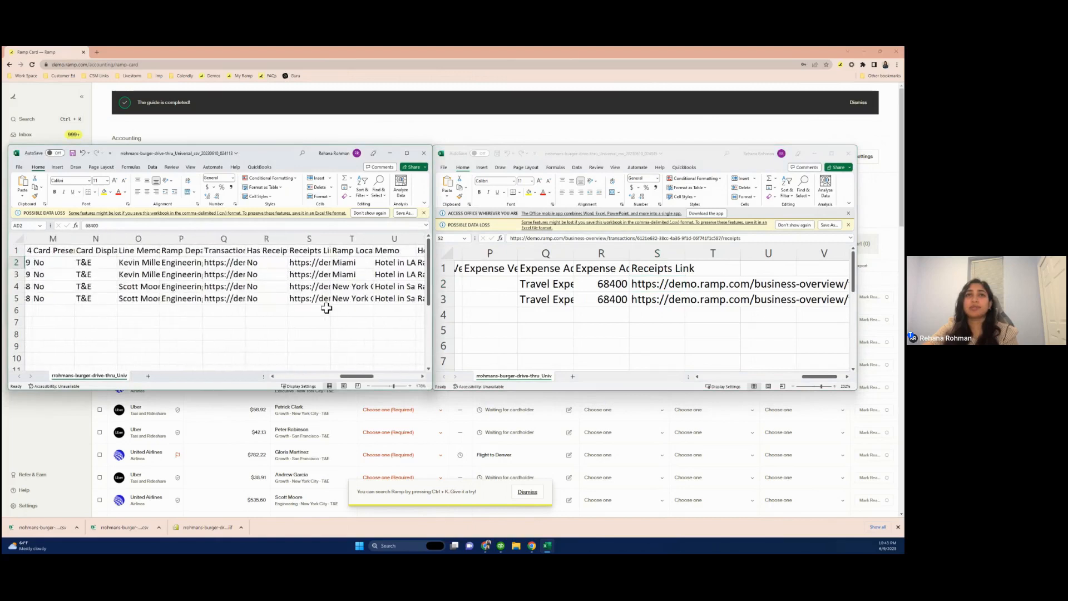
left_click(310, 264)
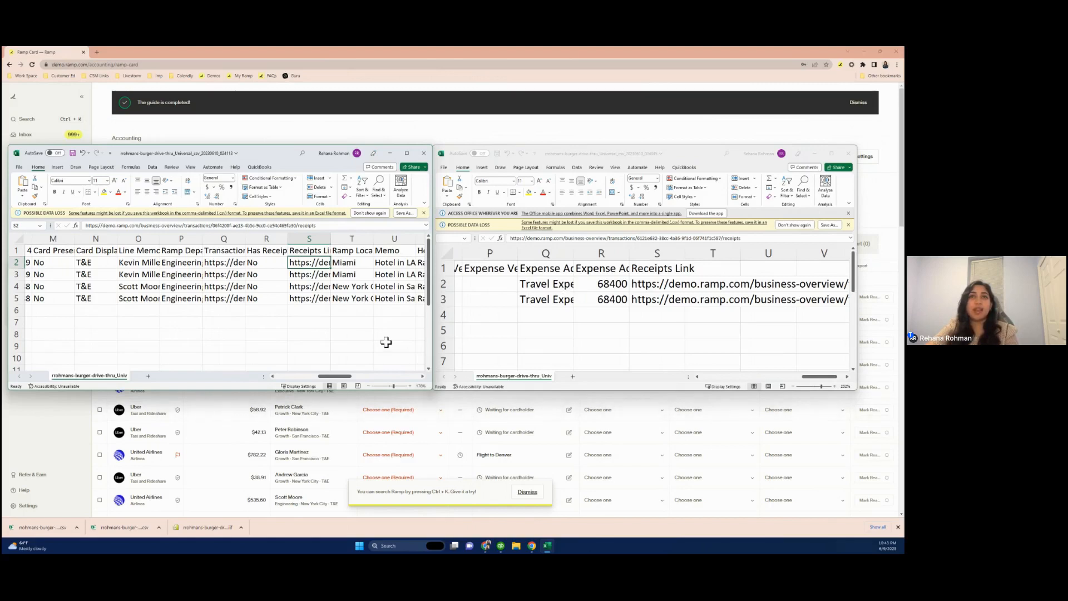
scroll(386, 342, "right", 6)
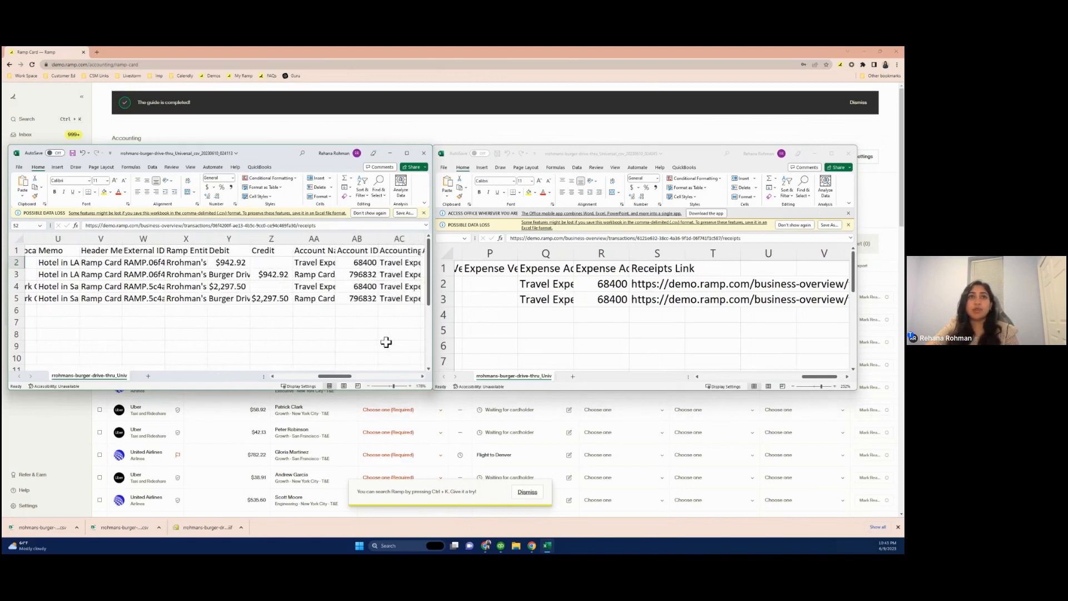
left_click(304, 249)
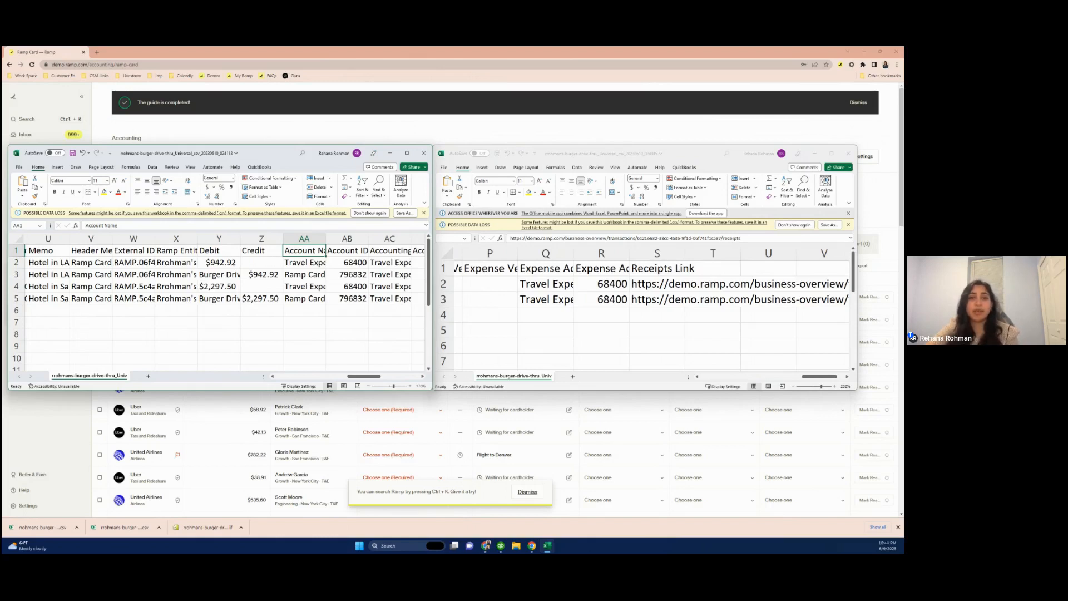
Switch to QuickBooks and open Add/Edit Multiple List Entries through the Excel import utility
left_click(310, 199)
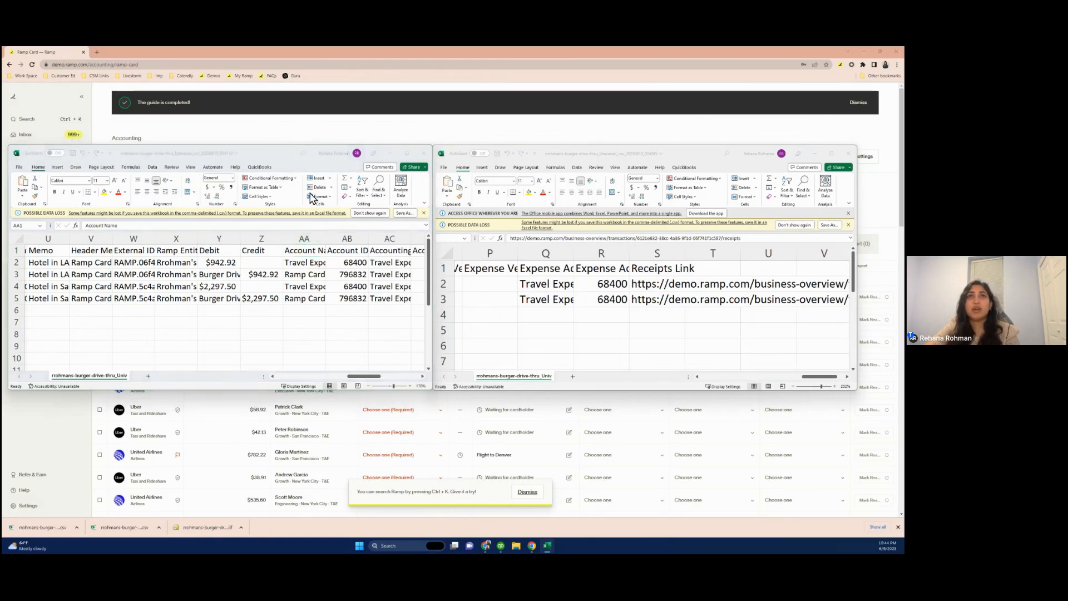
key("super+Tab")
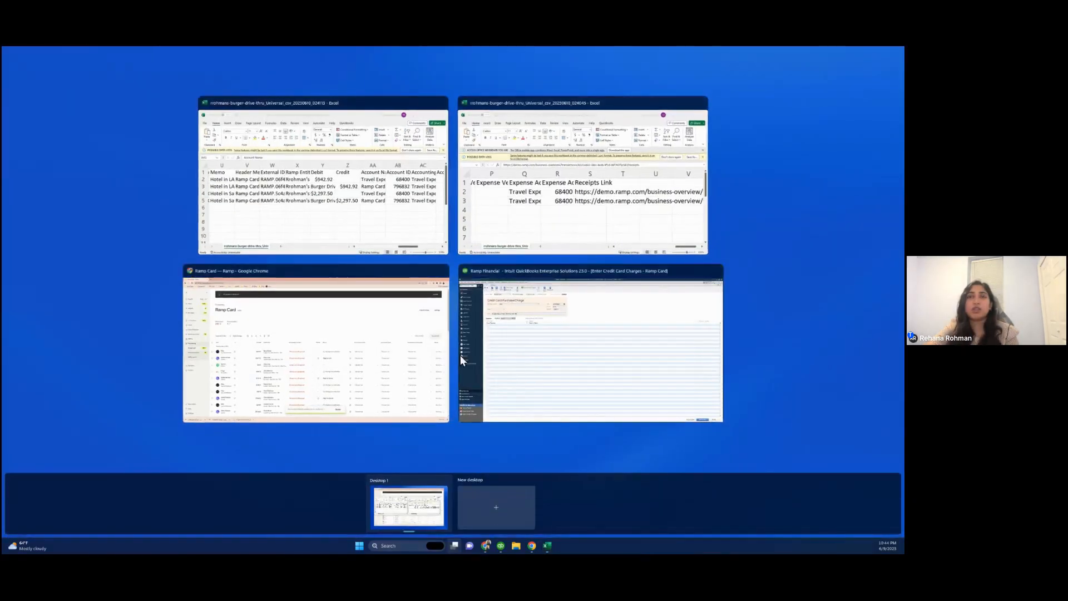
left_click(546, 374)
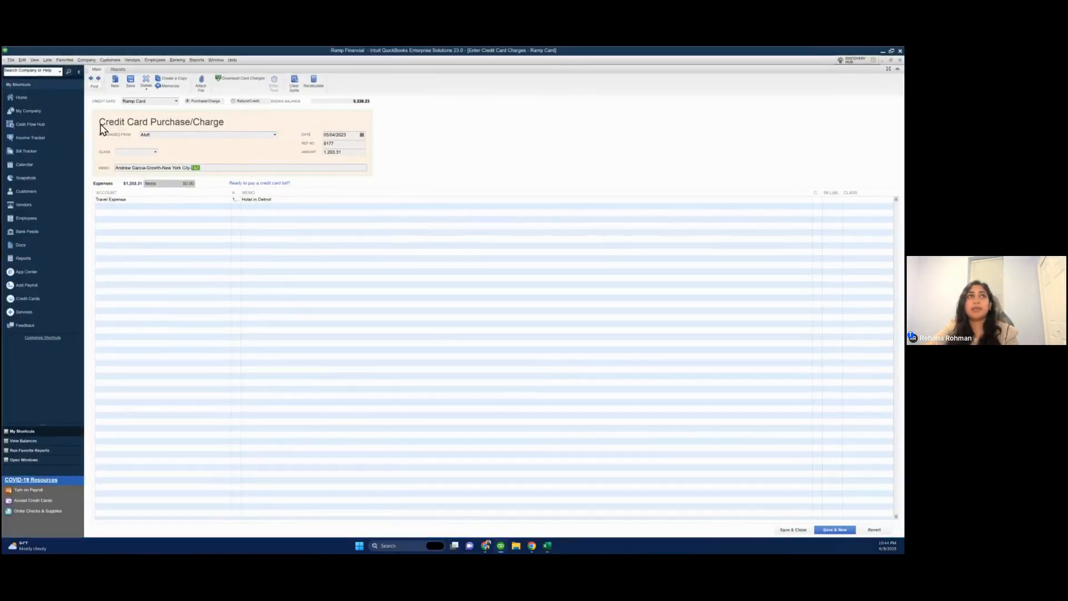
left_click(12, 60)
mouse_move(92, 127)
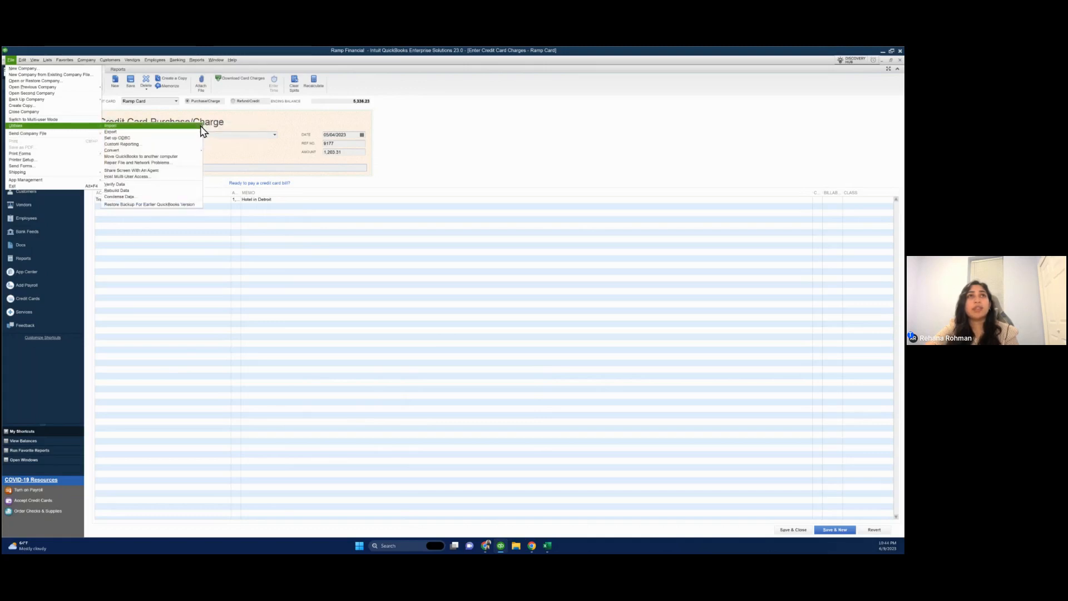
mouse_move(202, 127)
left_click(217, 127)
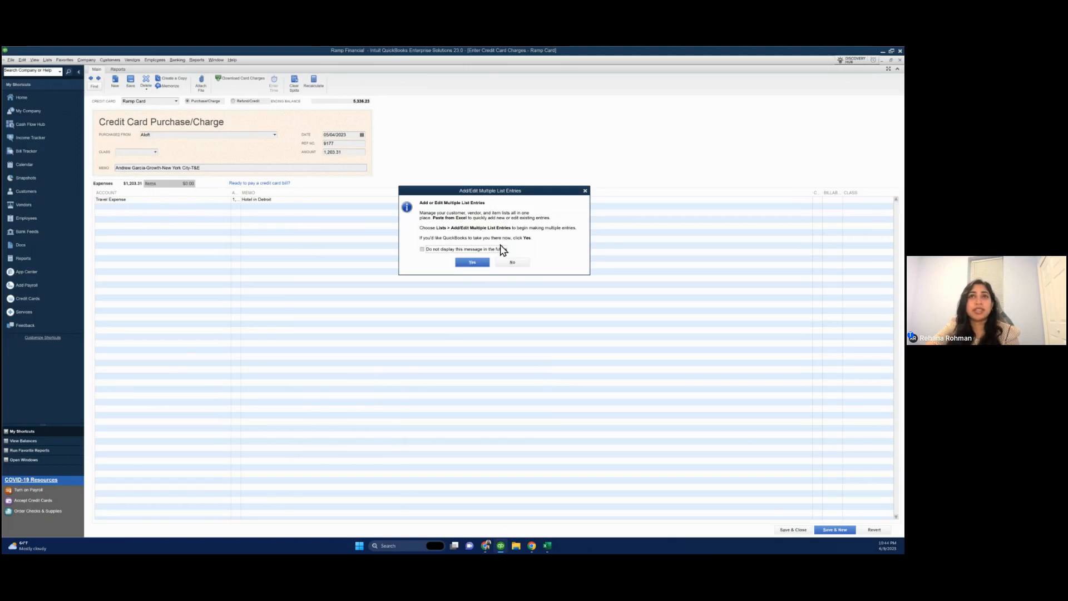
left_click(472, 263)
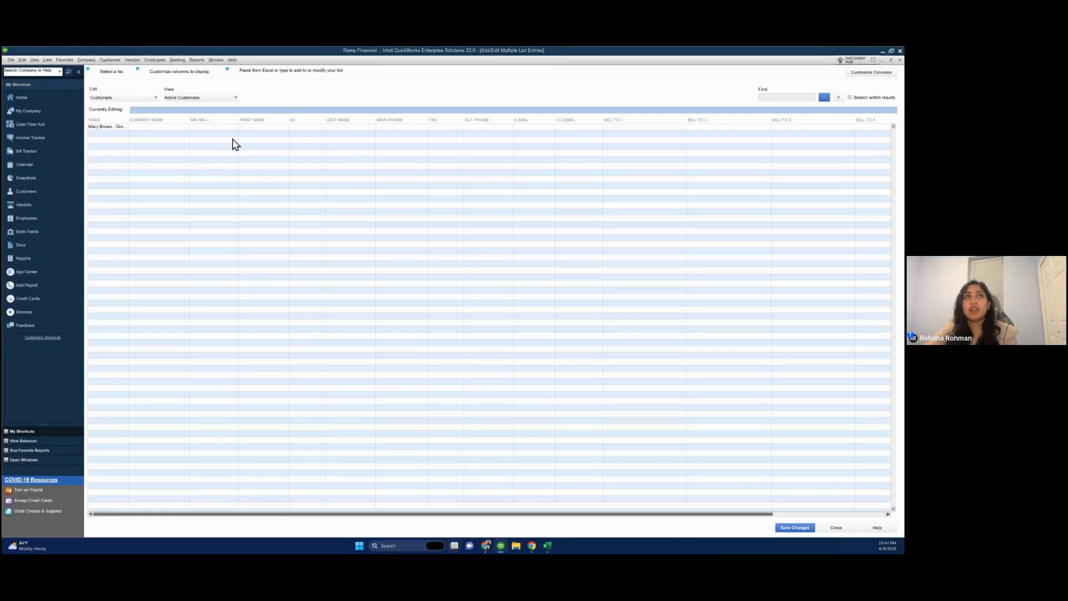
Switch back to Ramp in the browser, open the Ramp Card export history and view the details of one June 9, 2023 export
key("super+Tab")
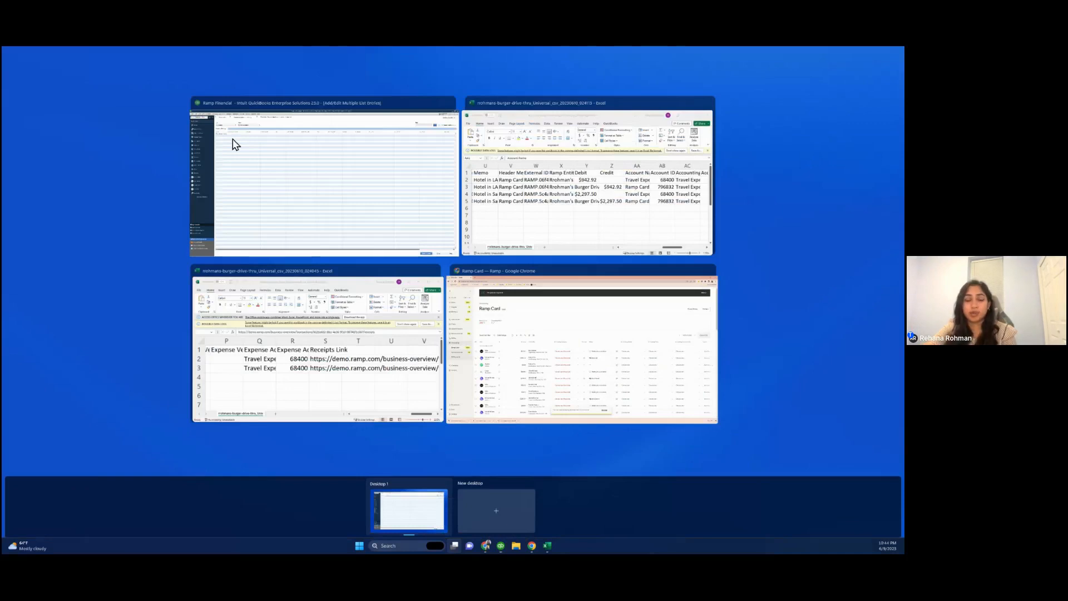
left_click(336, 411)
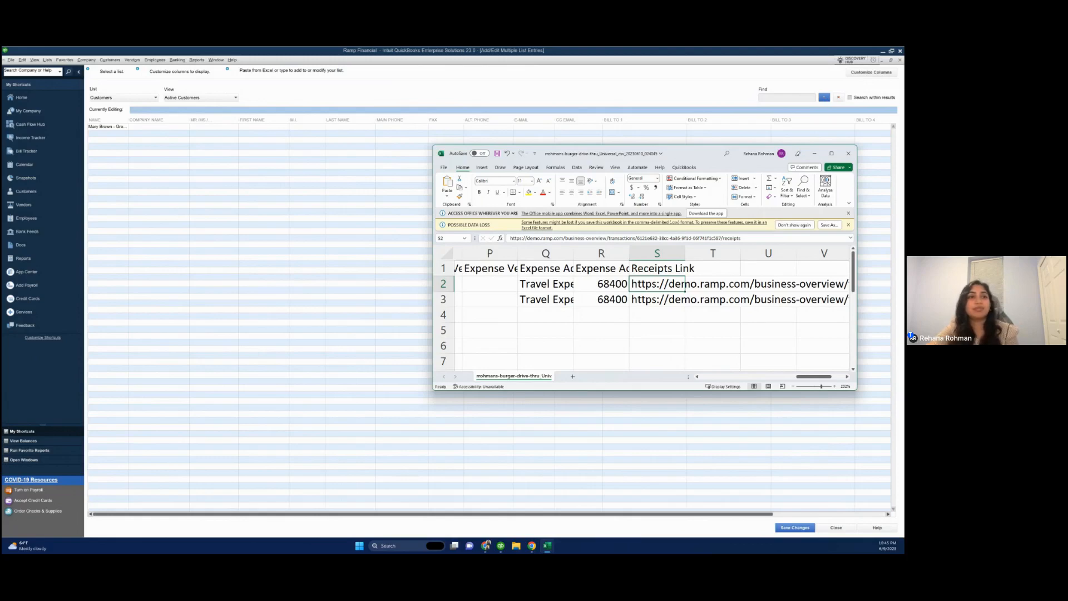
key("super+Tab")
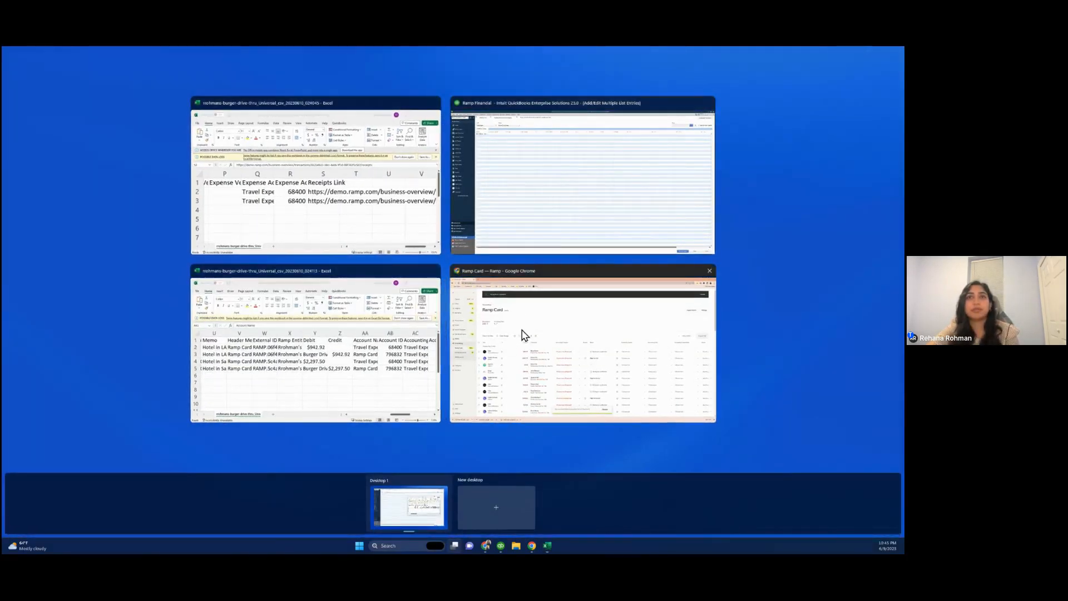
left_click(524, 335)
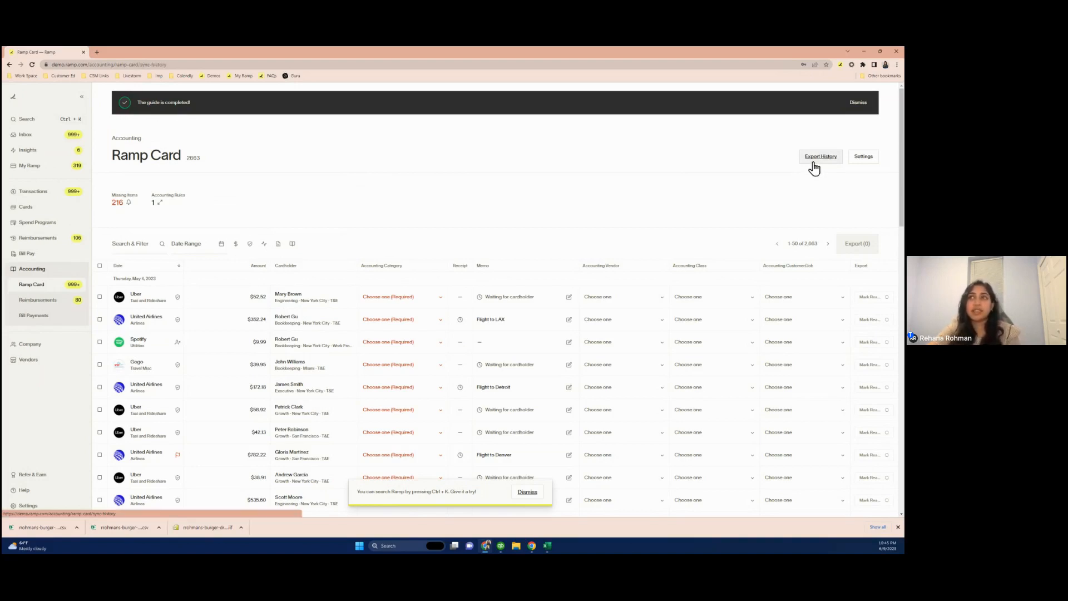
left_click(813, 163)
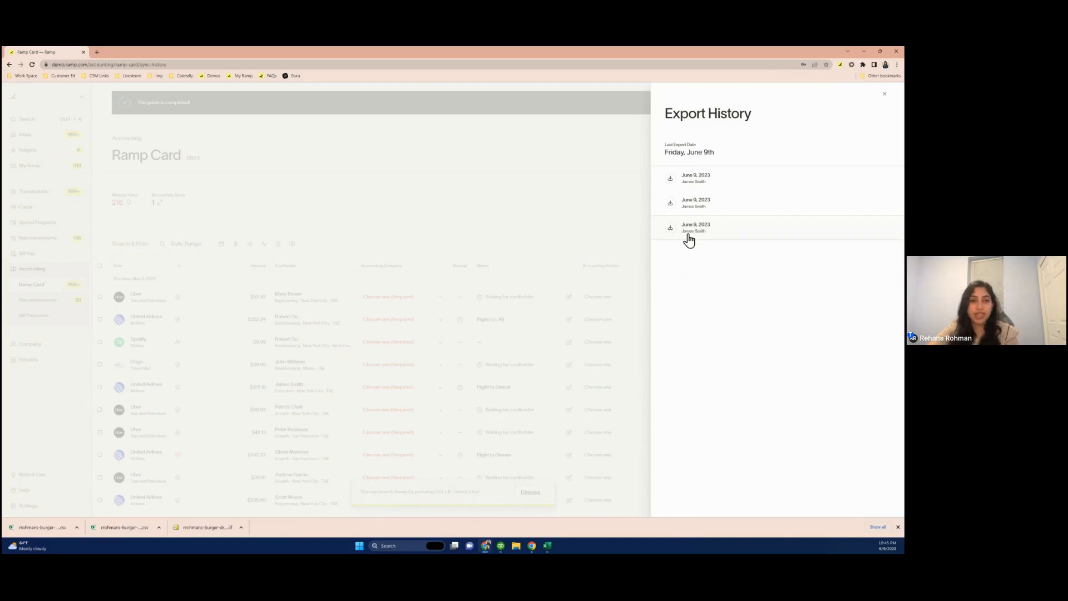
left_click(689, 238)
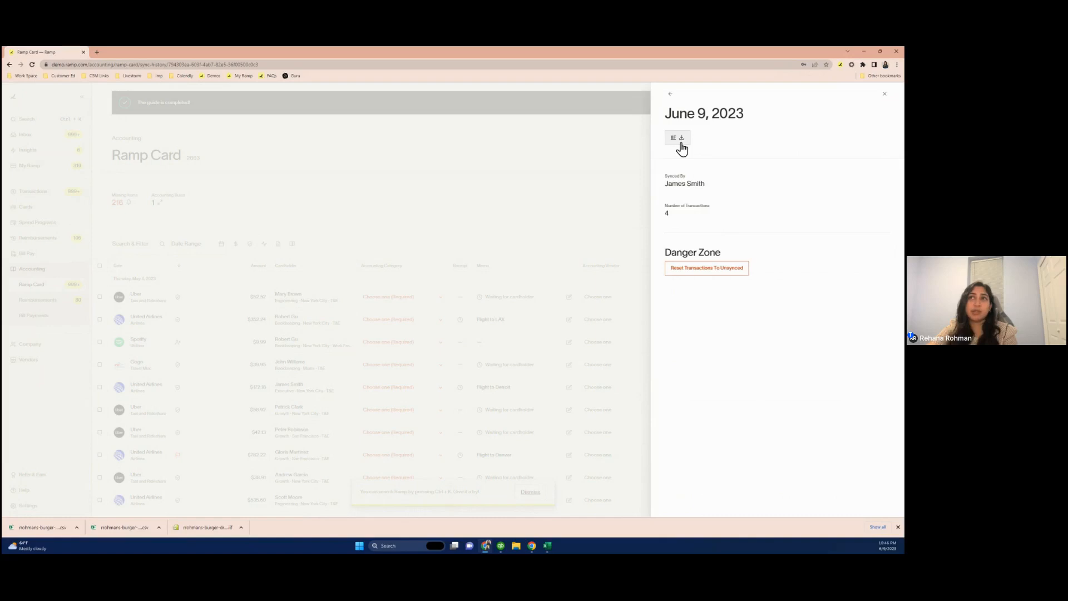
Open the details of the other two June 9, 2023 exports in turn, then close the export history panel
left_click(670, 99)
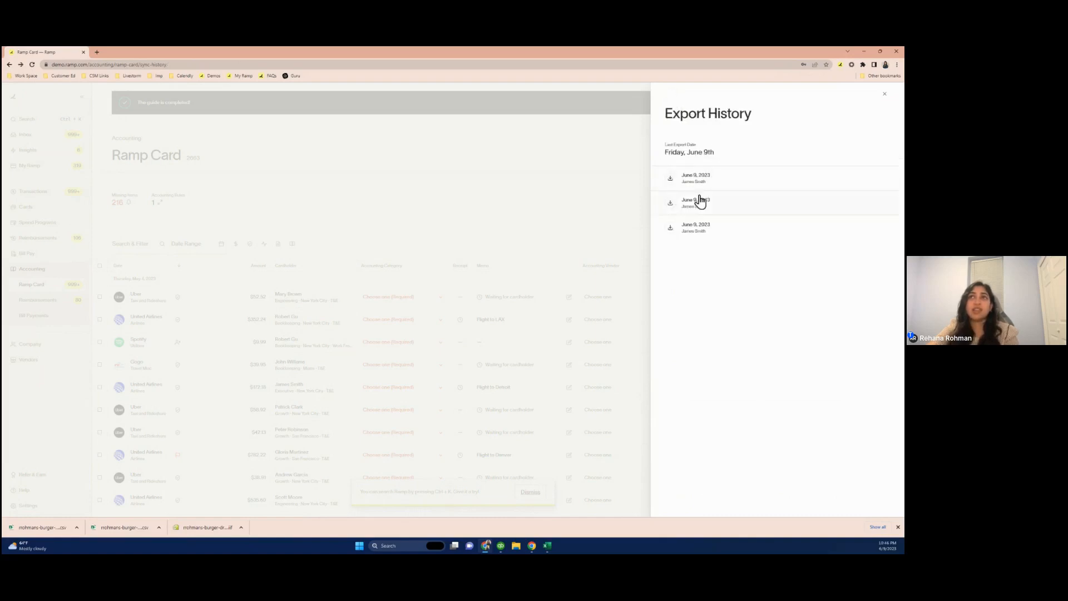
left_click(703, 203)
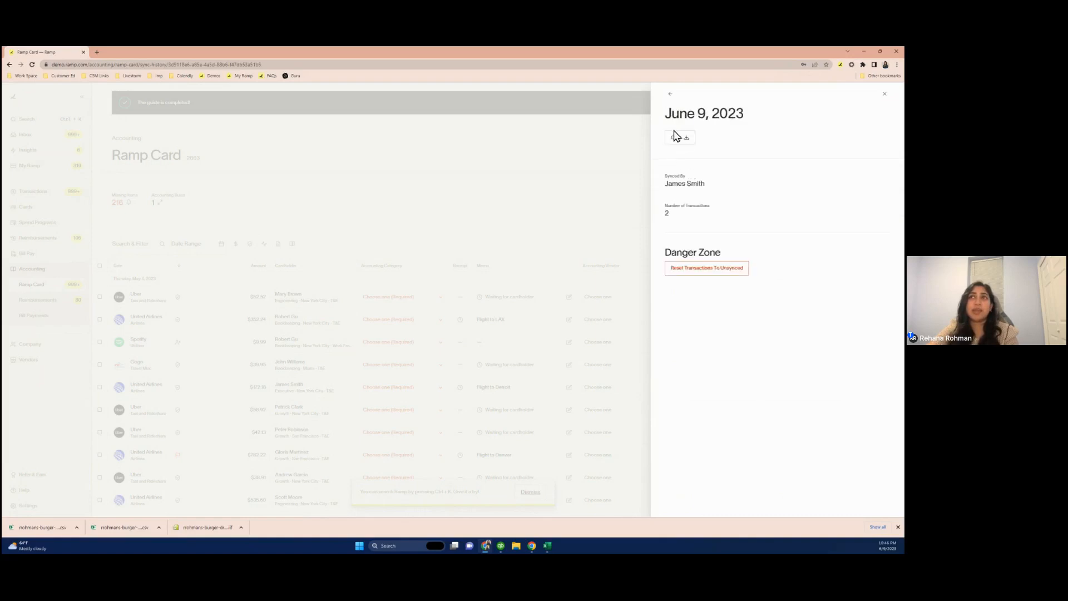
left_click(671, 99)
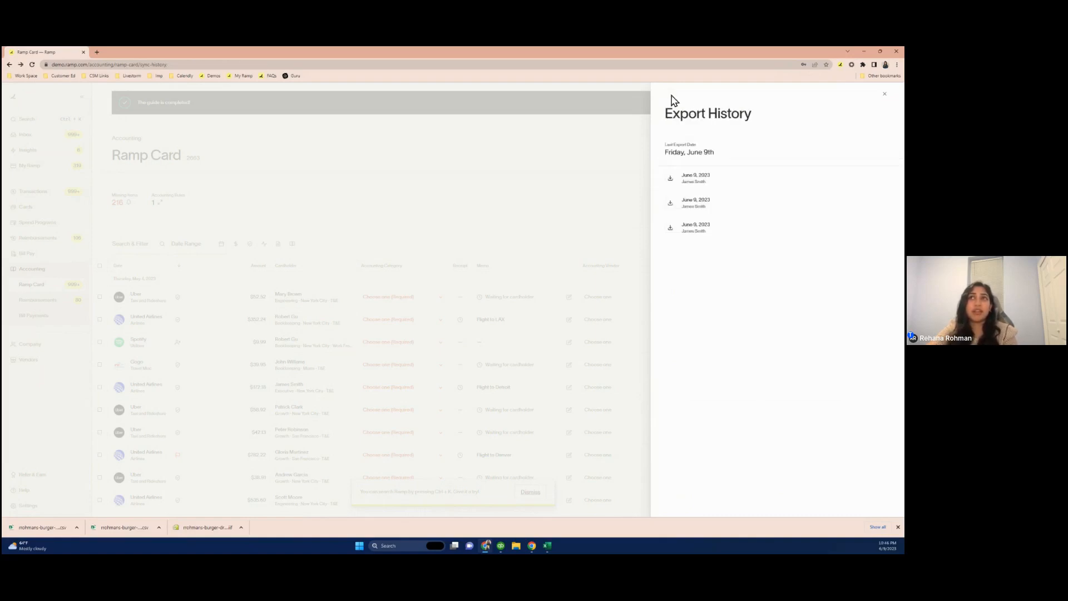
left_click(707, 179)
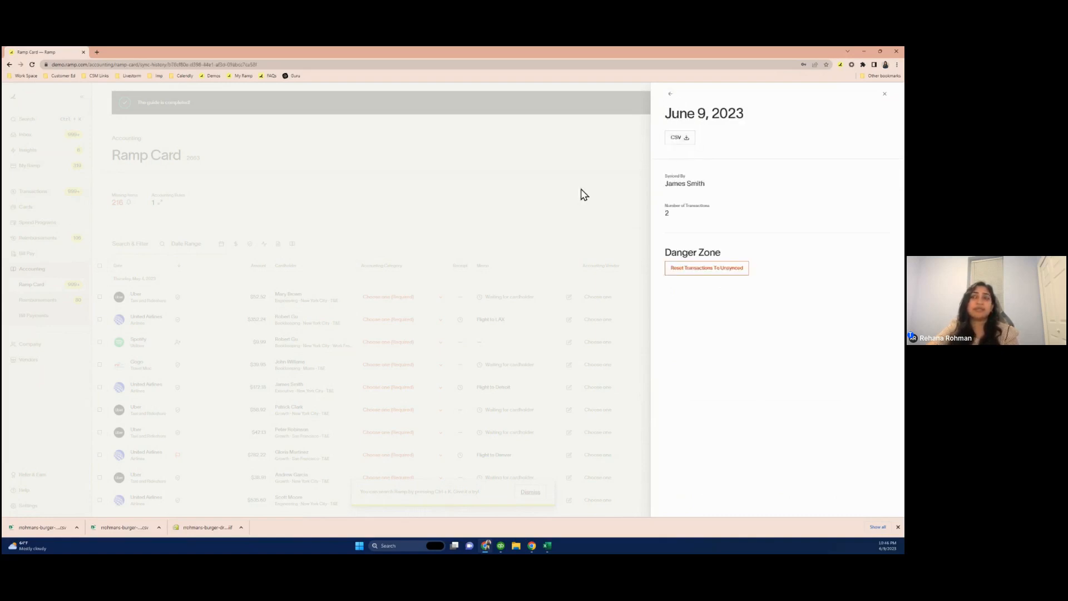
left_click(529, 213)
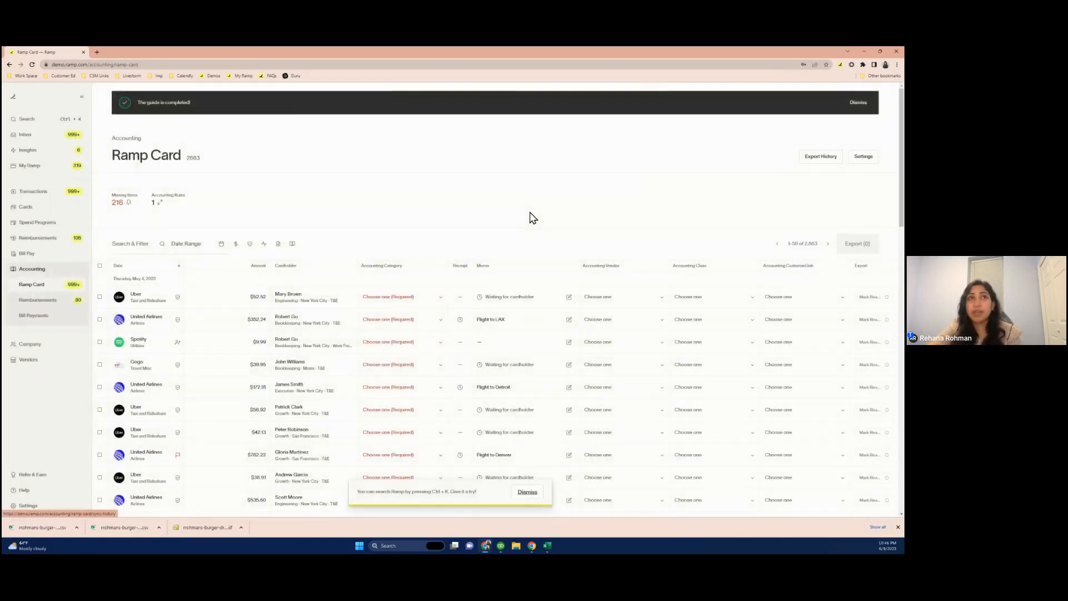
Open the Business Missing Items list and scroll through the cardholders' transactions missing receipts, then close it
left_click(116, 206)
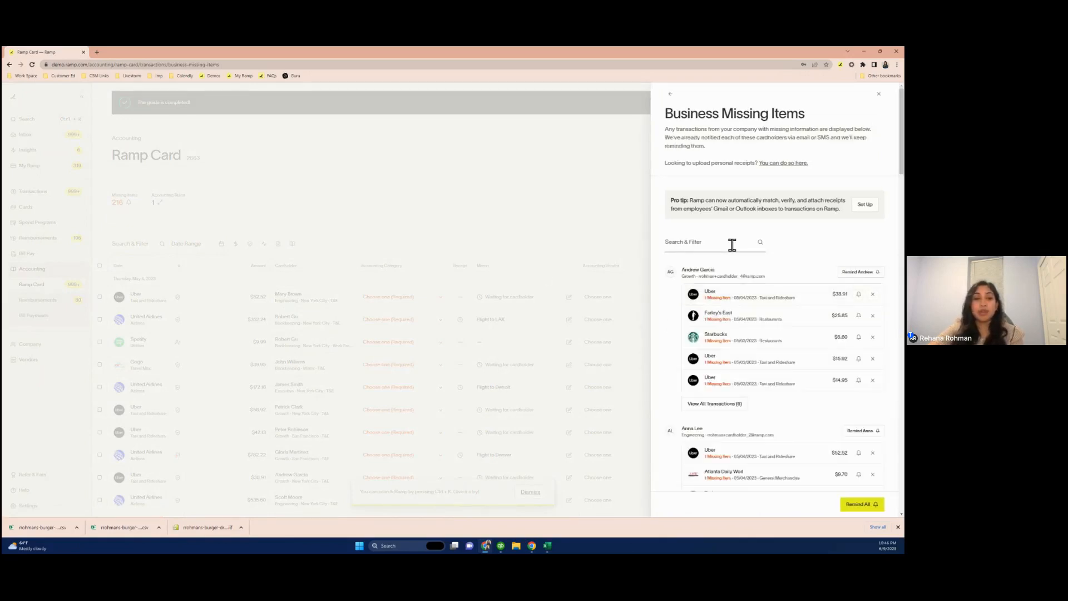
scroll(784, 405, "down", 2)
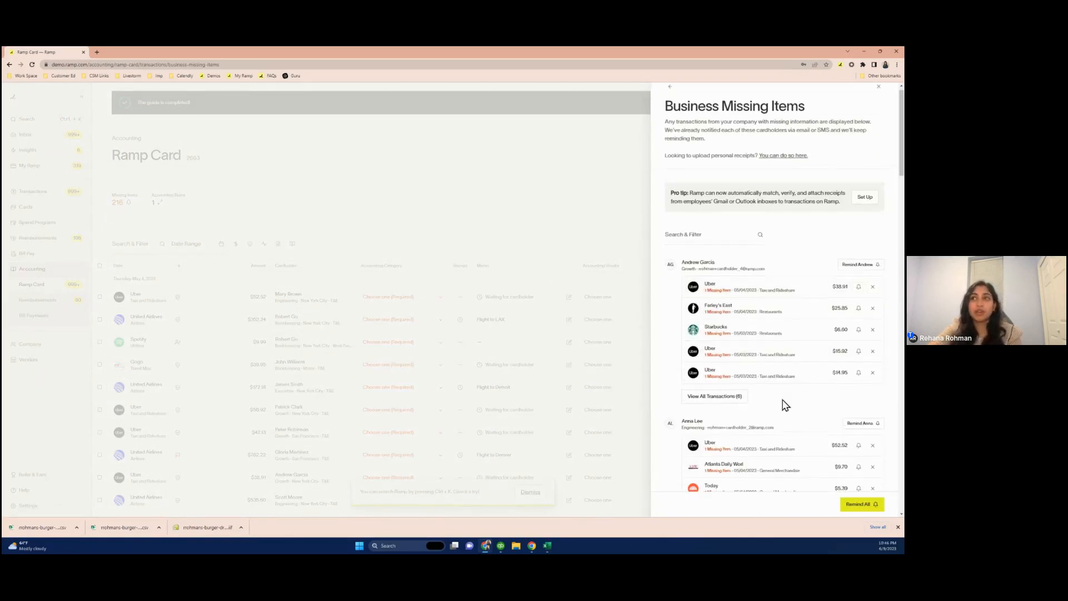
scroll(785, 405, "down", 2)
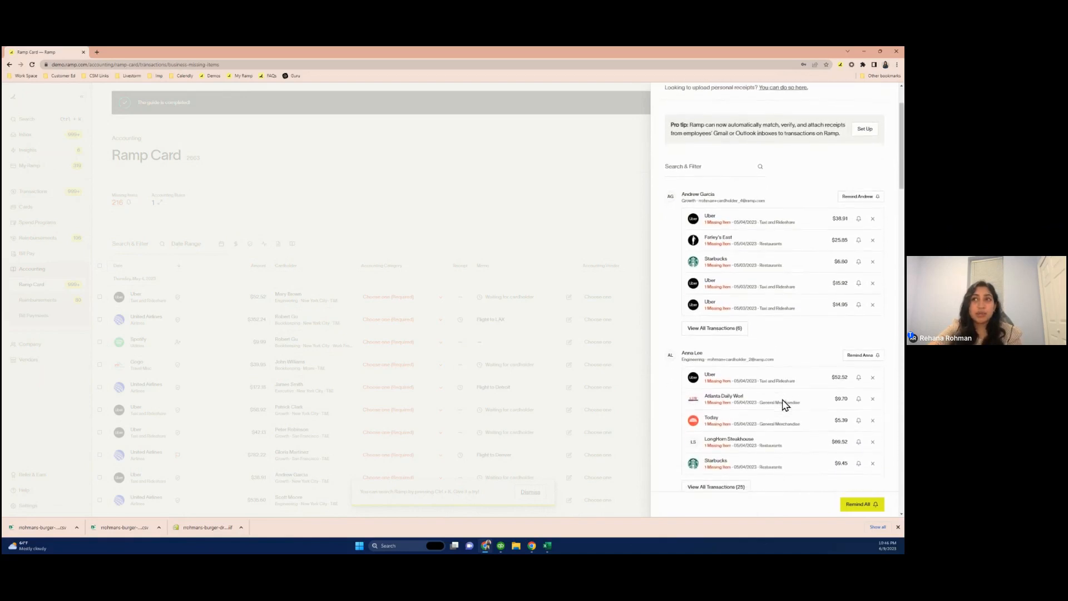
scroll(783, 405, "down", 1)
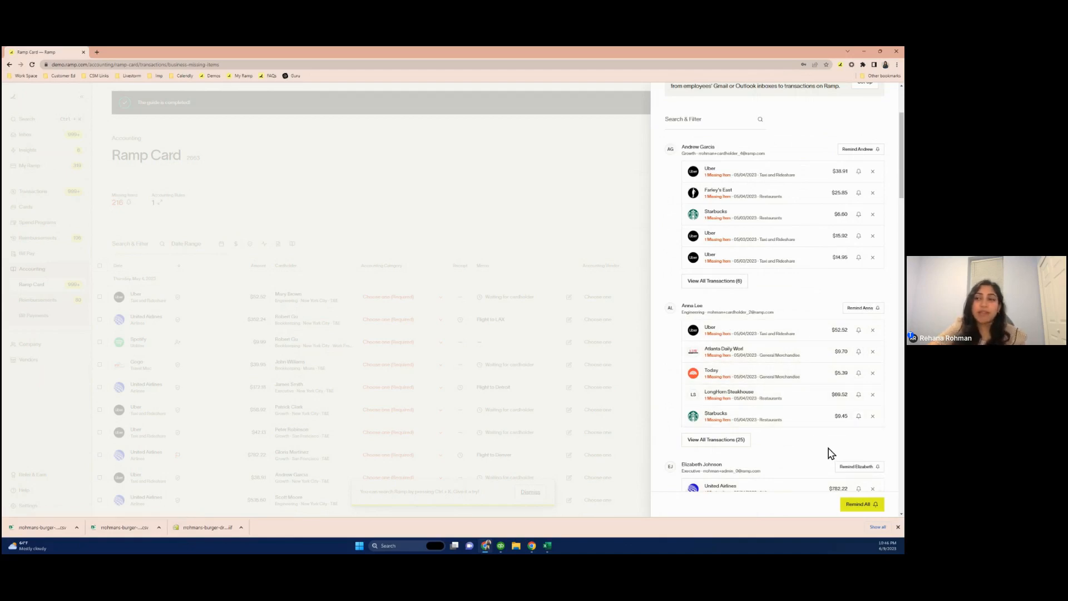
scroll(831, 453, "down", 8)
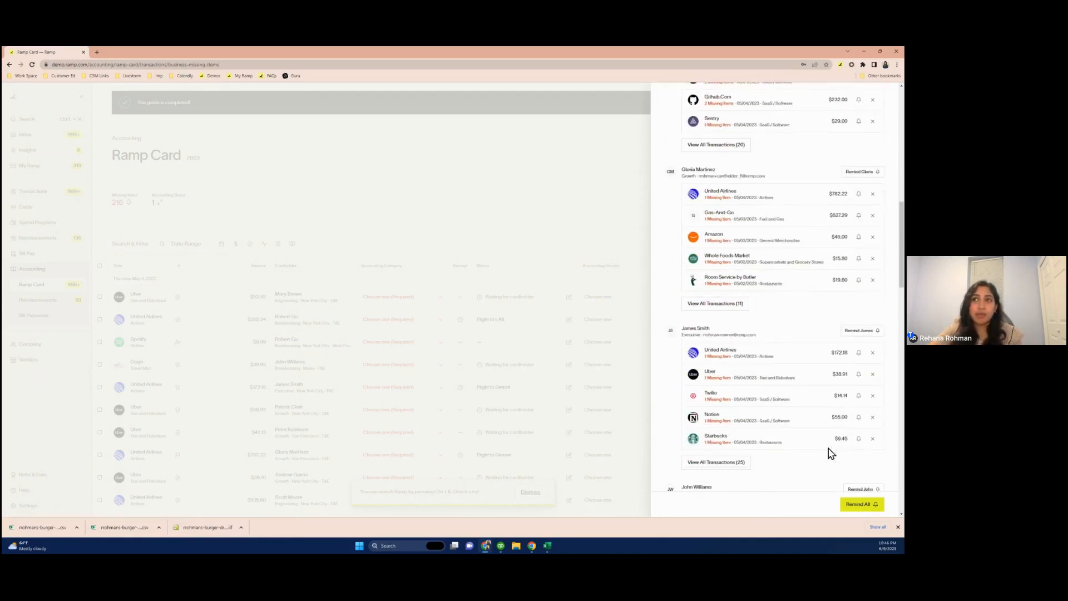
scroll(831, 453, "up", 10)
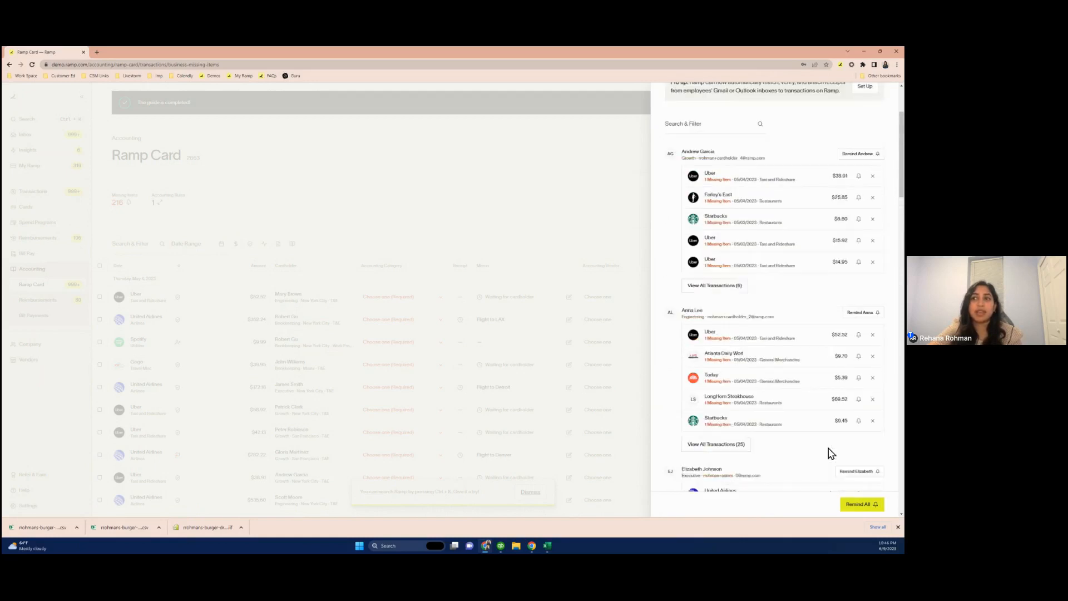
scroll(830, 452, "up", 2)
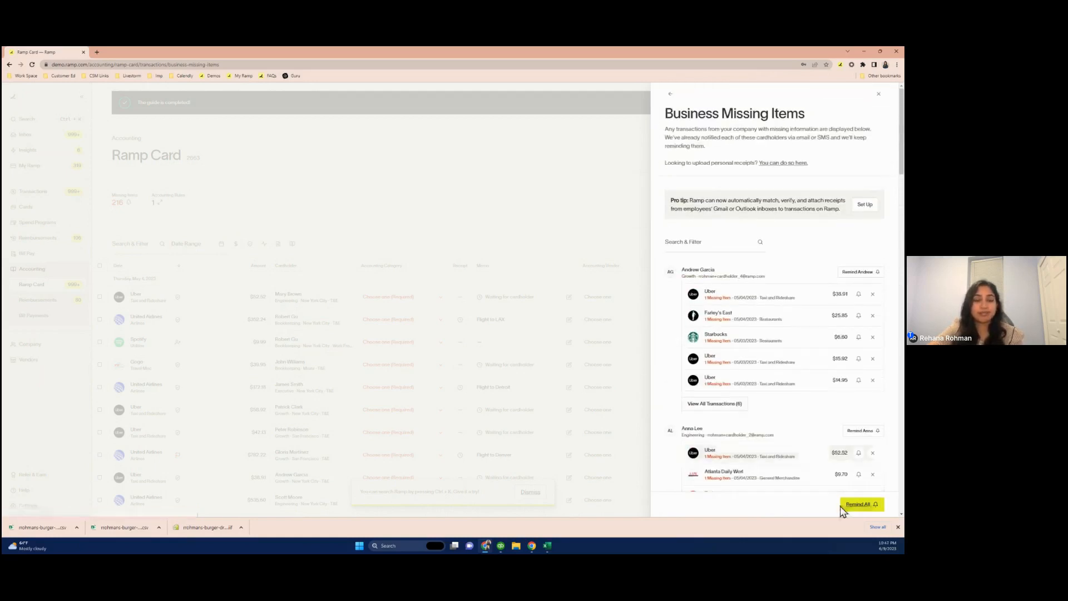
left_click(547, 445)
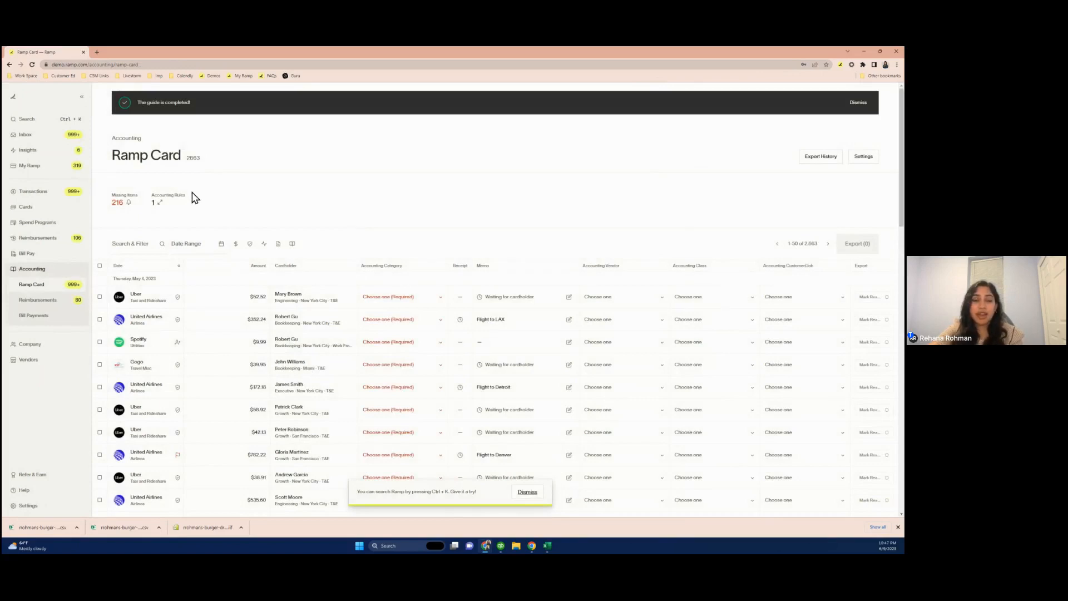
Open the accounting automation rules and review the Ramp Category to Accounting Category mapping list without changing it
left_click(158, 208)
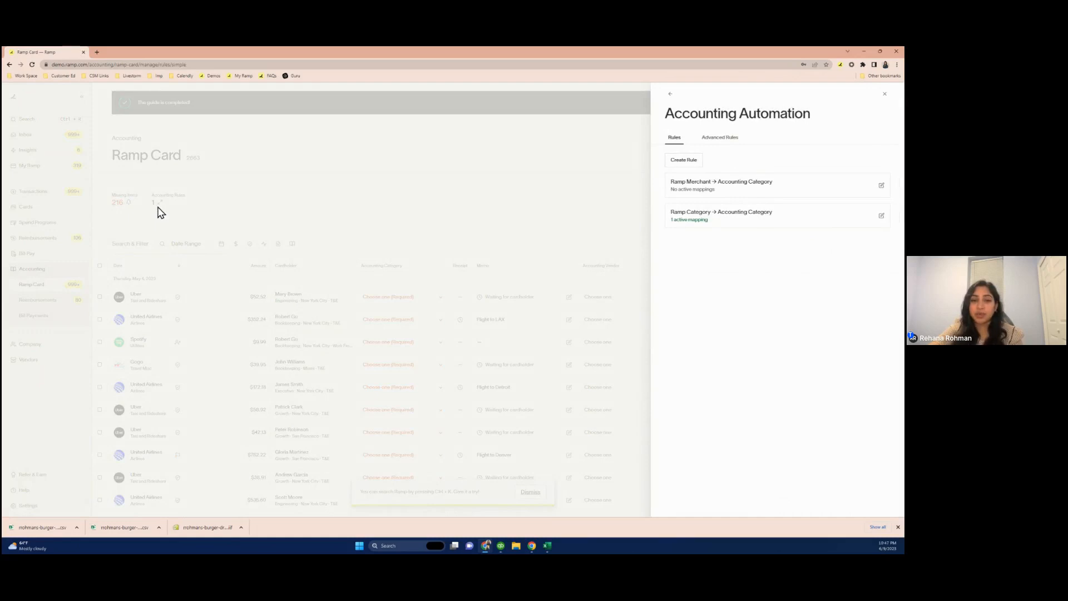
left_click(692, 224)
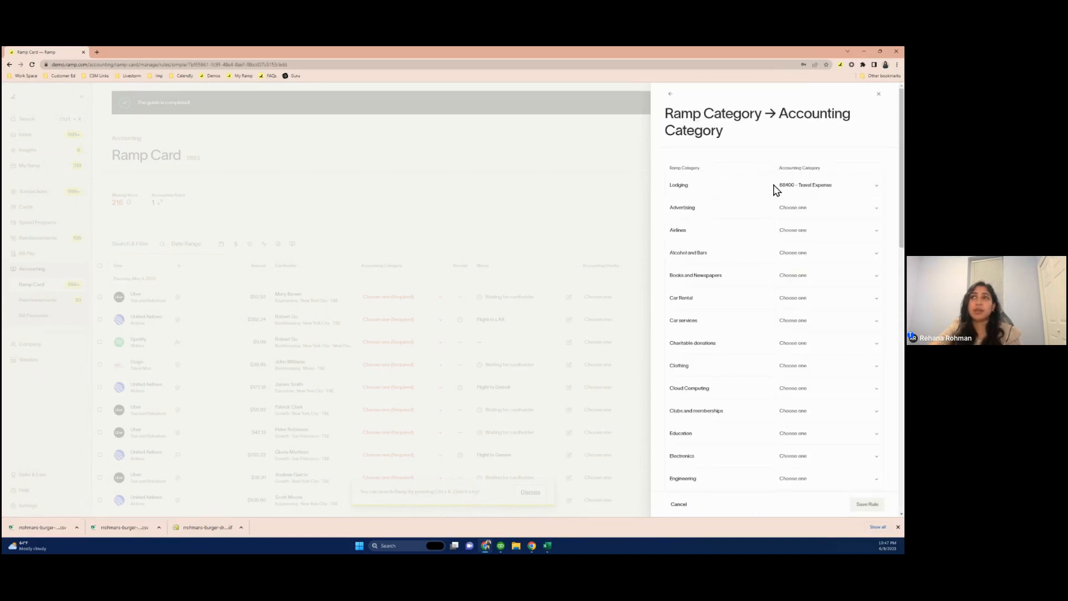
scroll(771, 334, "down", 3)
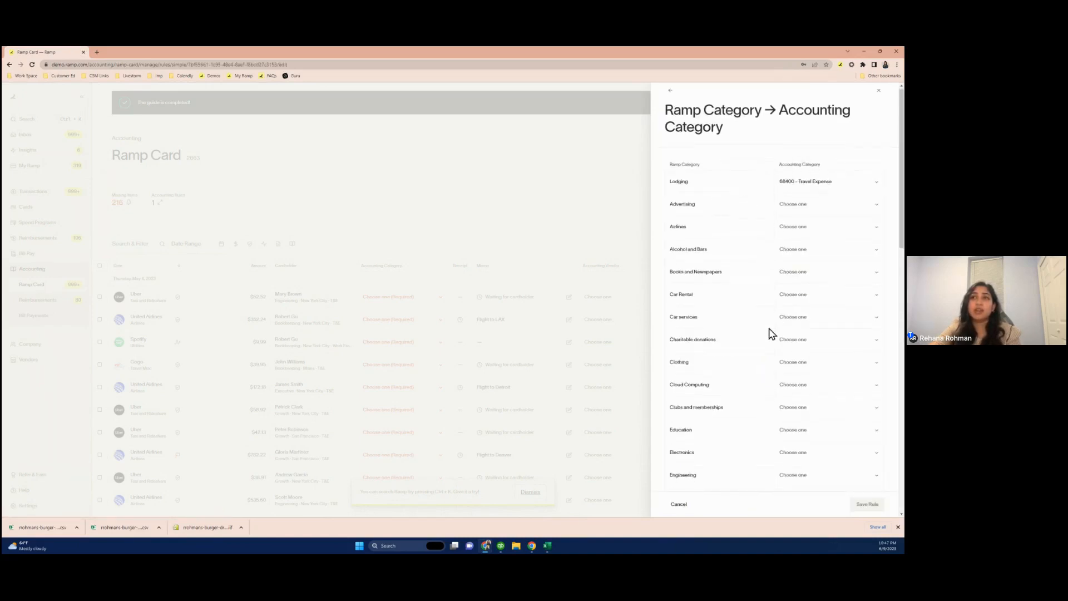
scroll(771, 334, "up", 3)
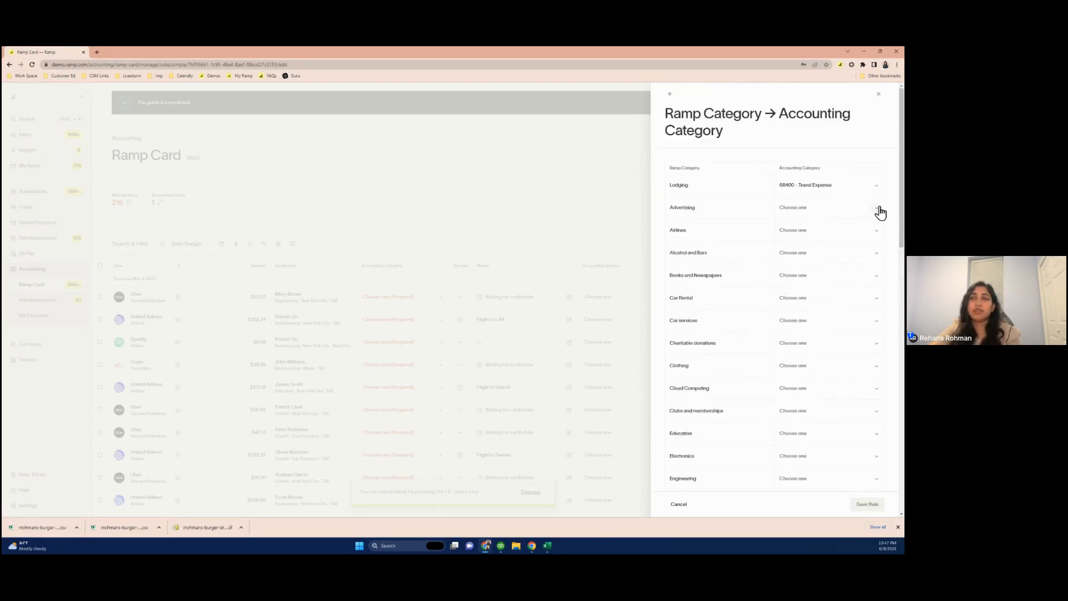
left_click(879, 210)
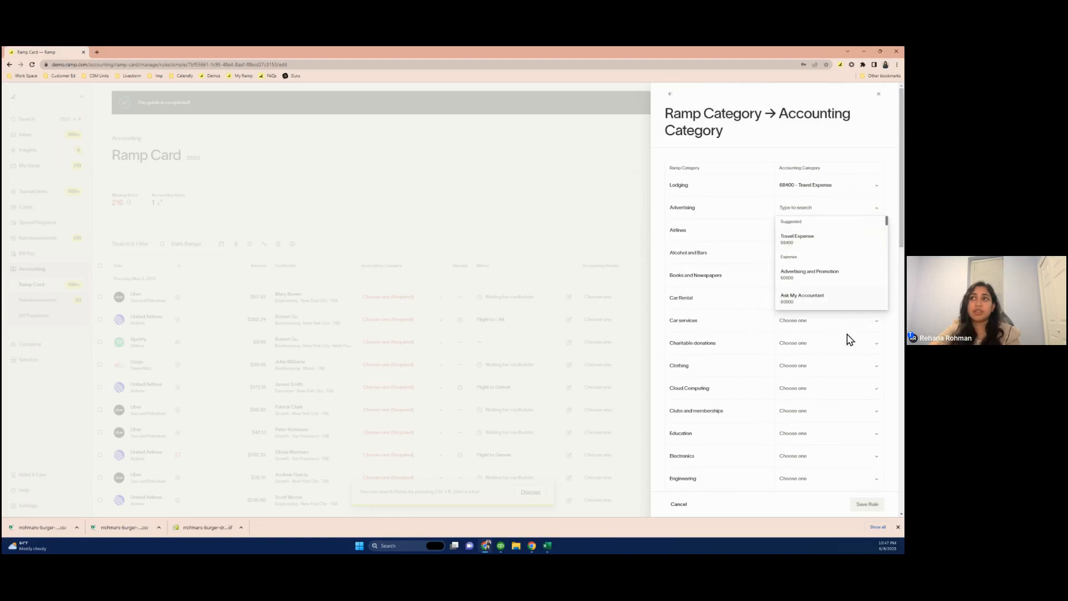
left_click(894, 206)
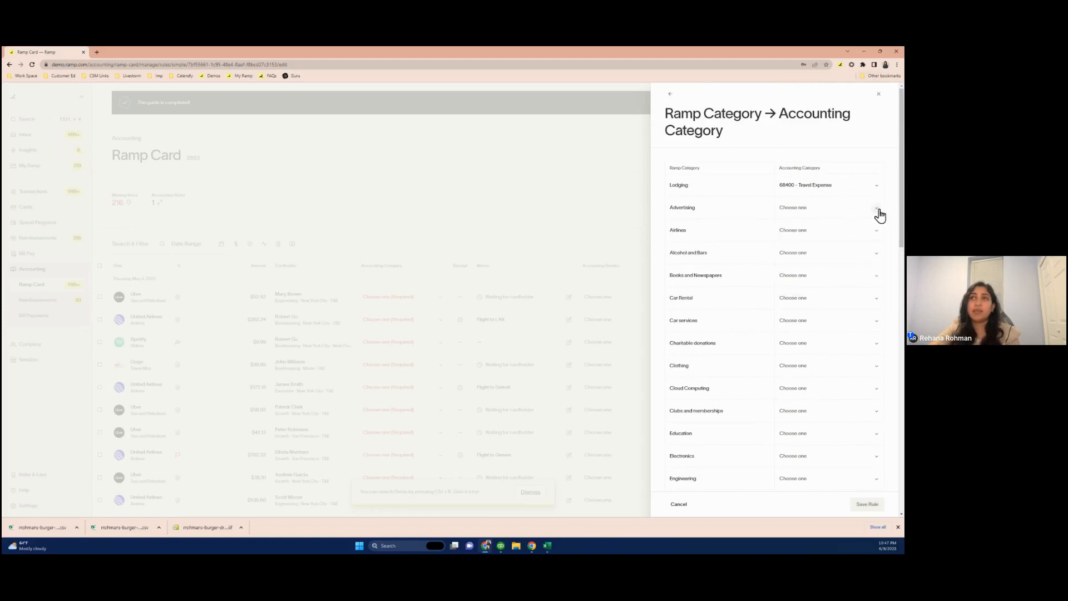
left_click(670, 94)
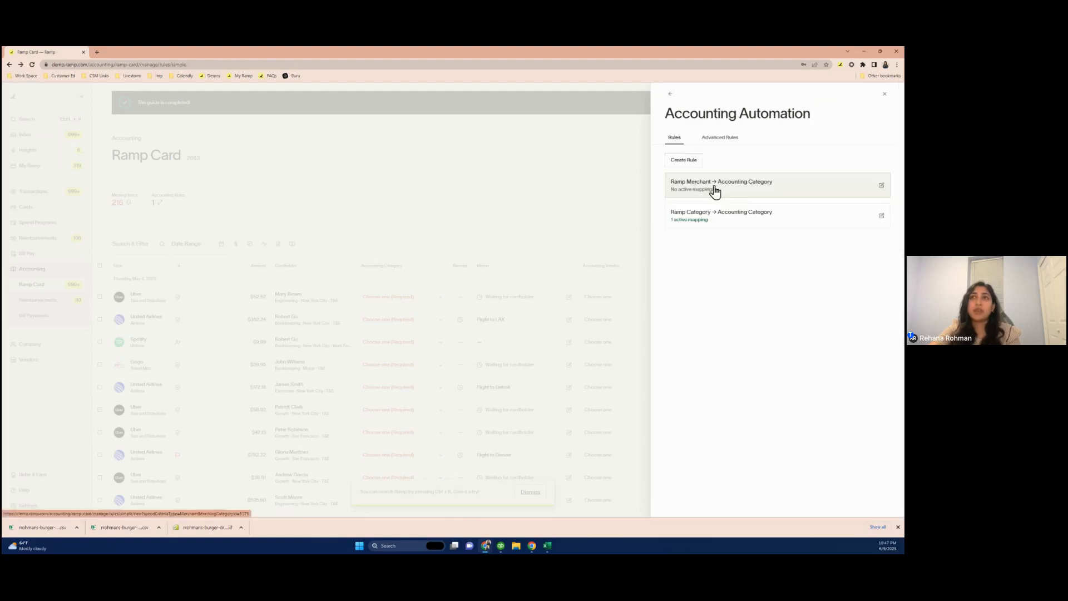
Open the Ramp Merchant rule, then start creating a rule and browse the Ramp field and accounting field options before closing the panel
left_click(717, 190)
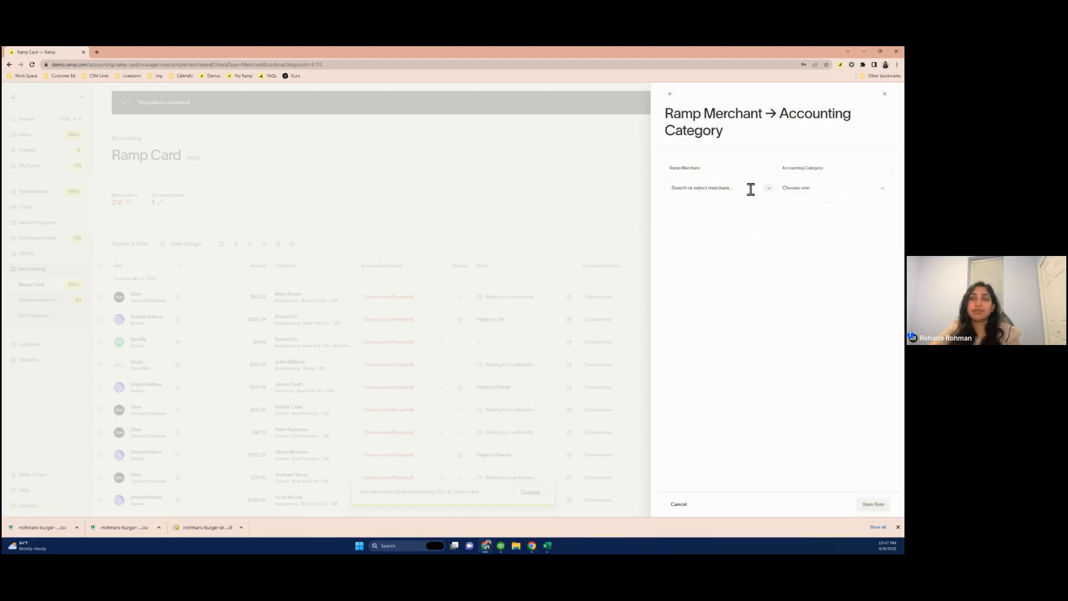
left_click(670, 94)
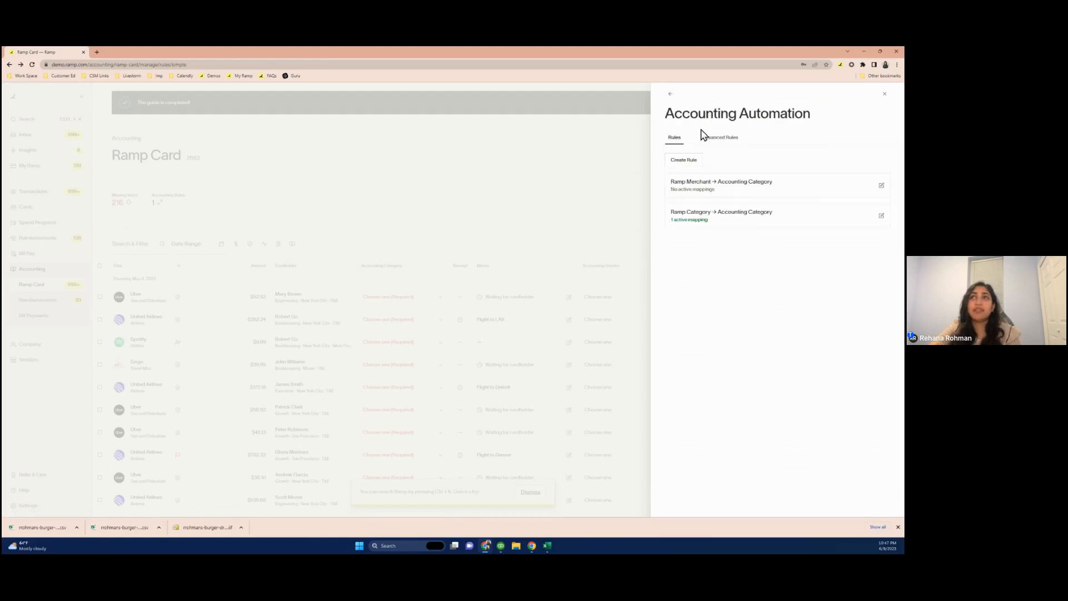
left_click(689, 161)
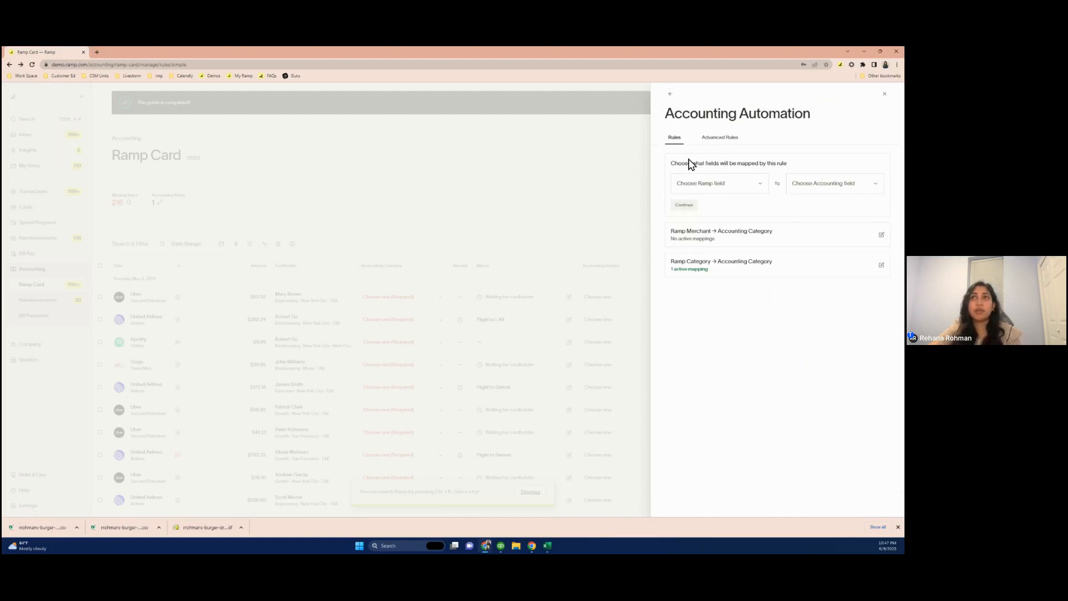
left_click(717, 182)
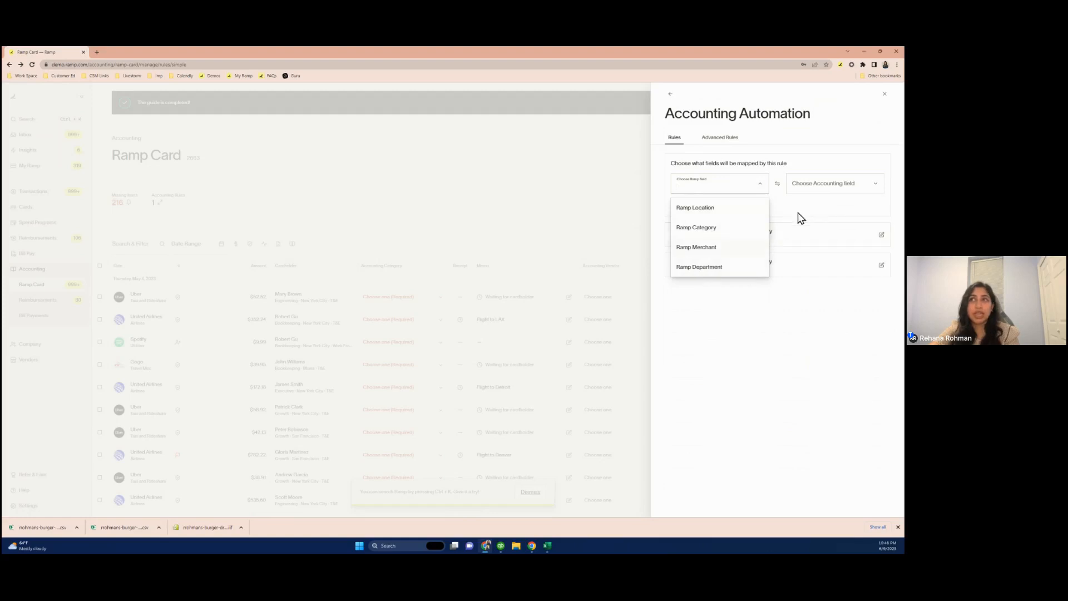
left_click(822, 185)
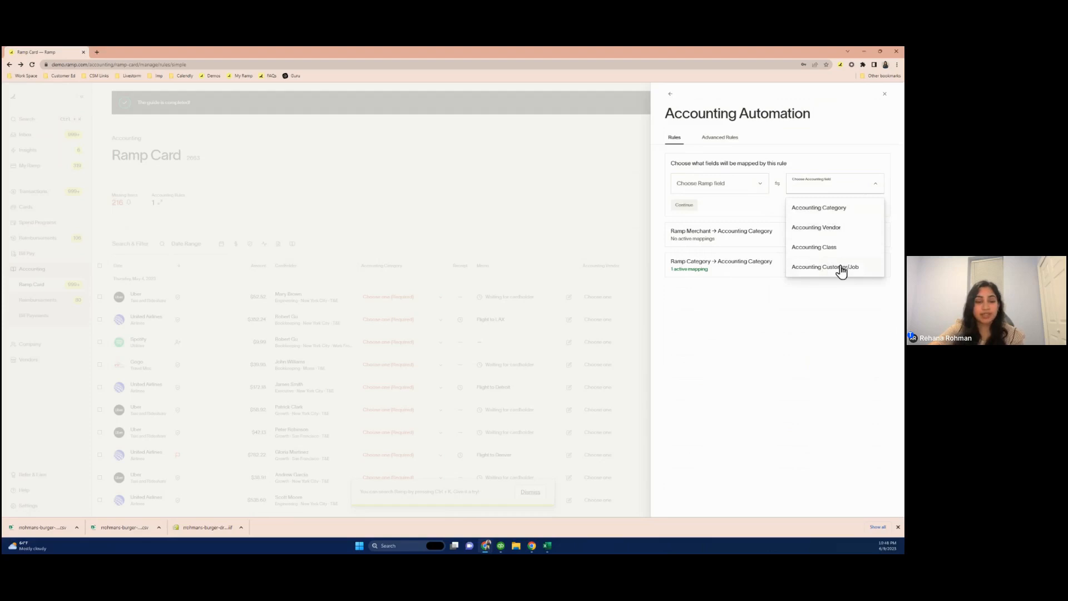
left_click(578, 353)
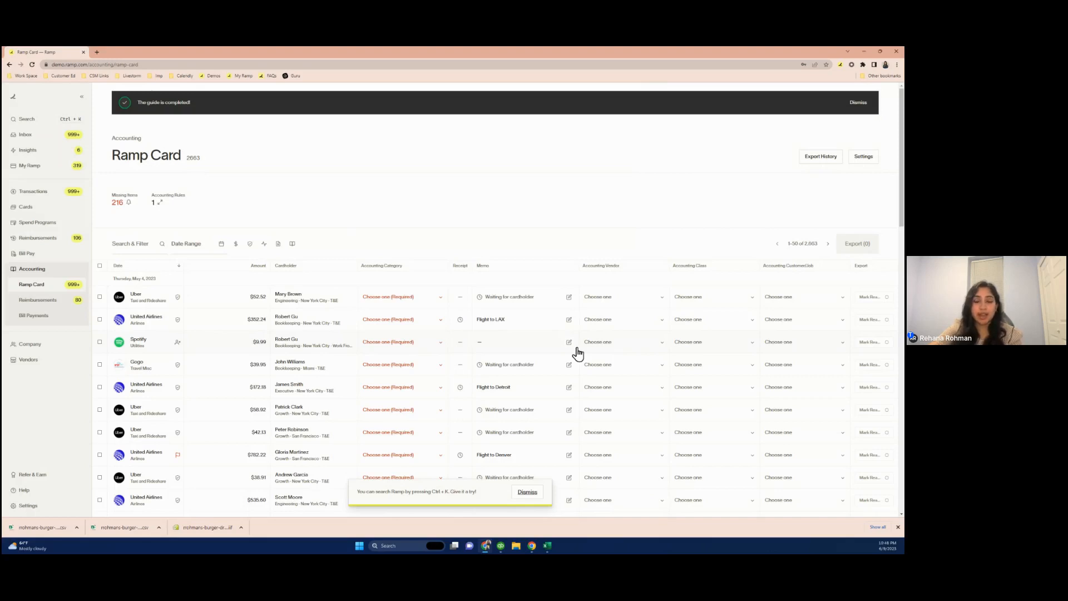
Scroll the Ramp Card transaction list and open the Transactions overview page
scroll(578, 354, "down", 1)
scroll(578, 352, "down", 1)
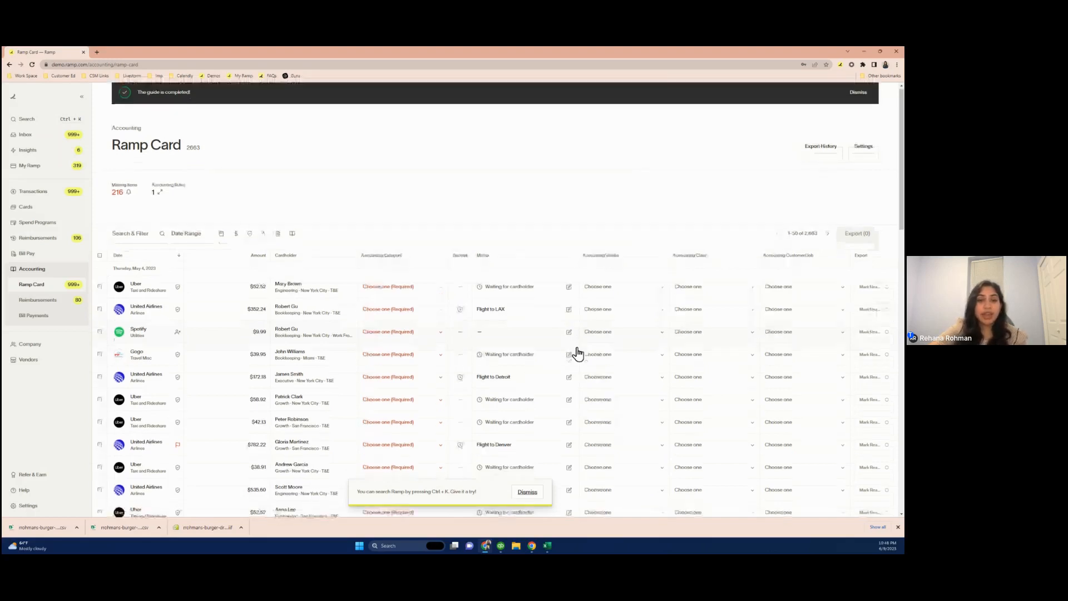
scroll(579, 353, "down", 1)
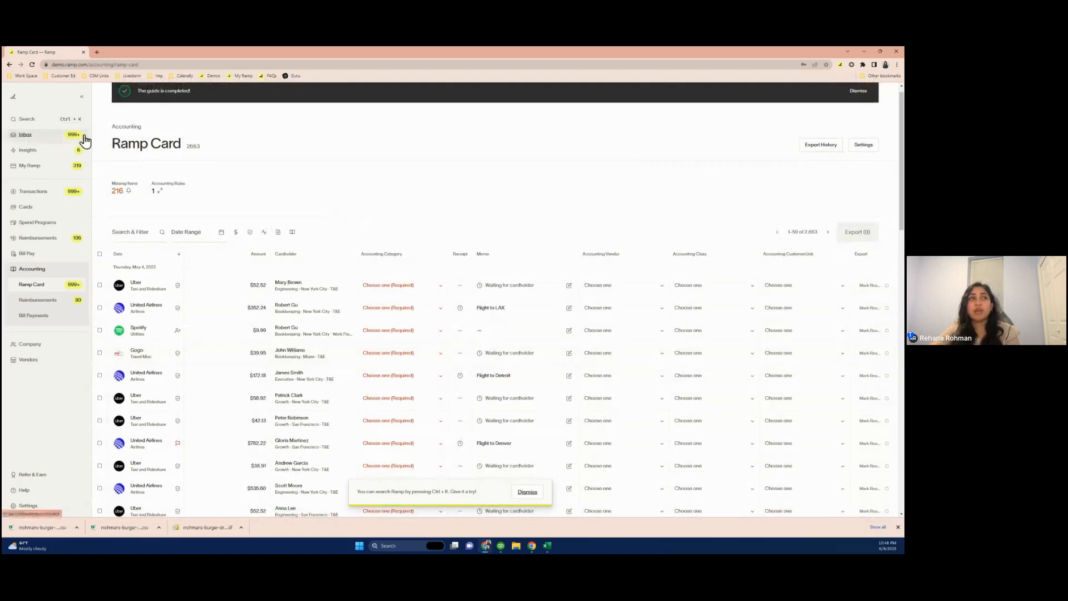
left_click(43, 199)
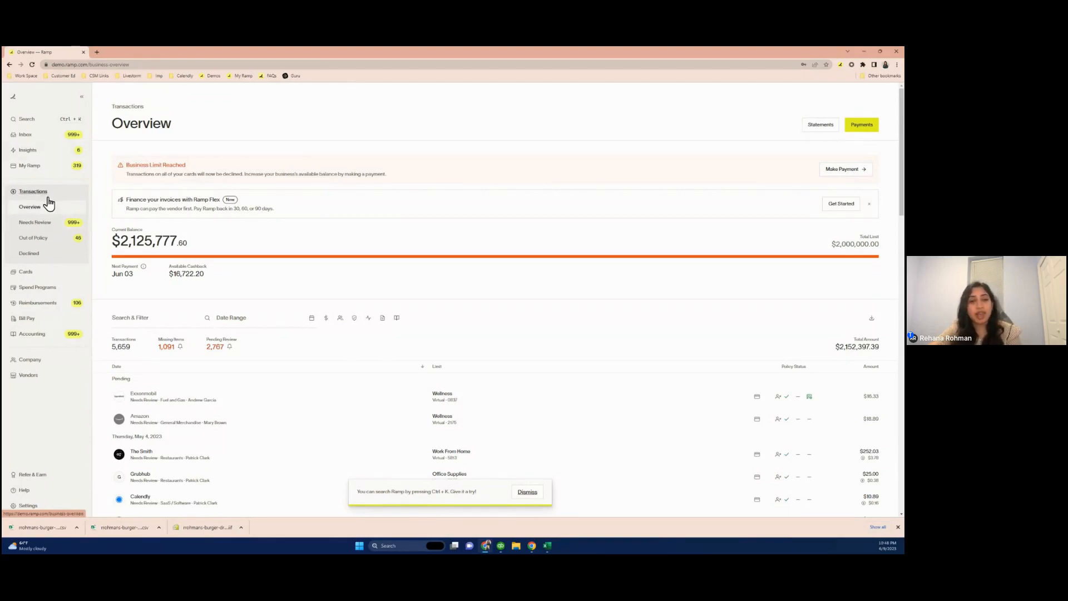
Filter the Ramp Card transactions to the Previous Statement date range and download them as a ZIP of receipts
left_click(267, 320)
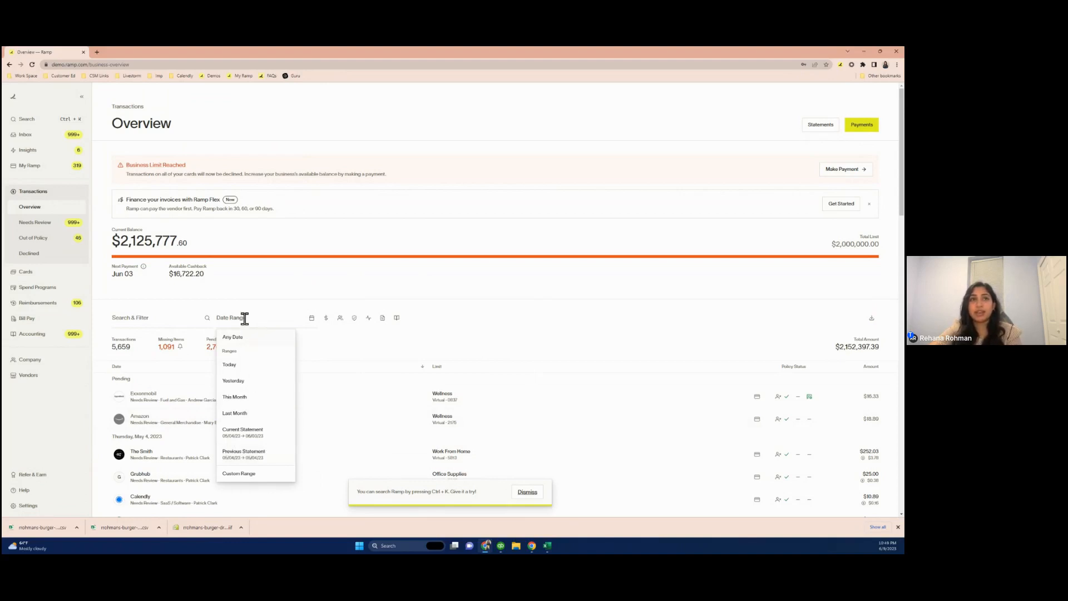
left_click(260, 456)
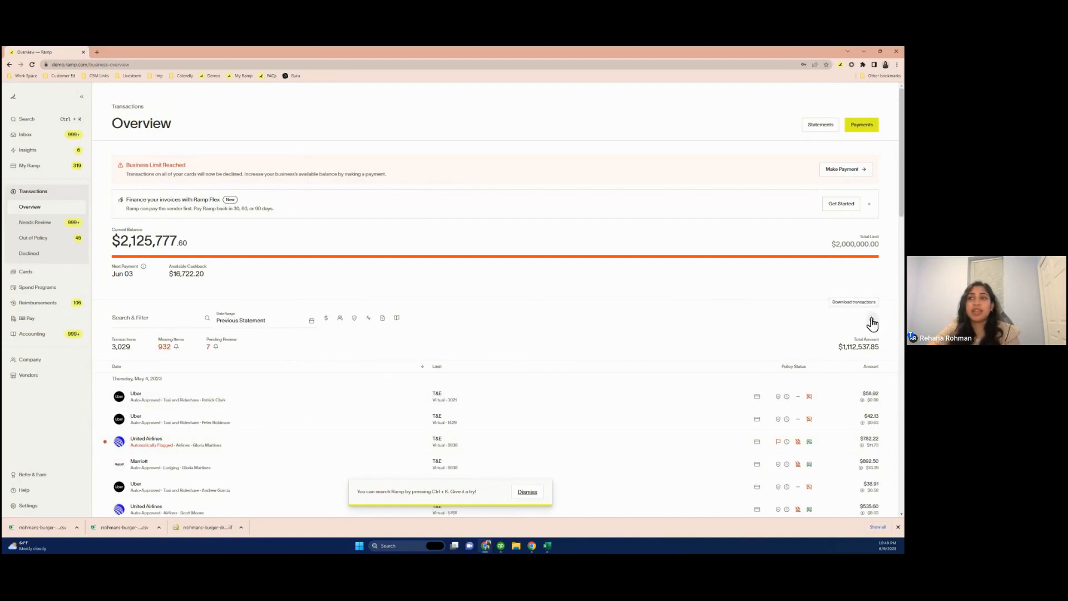
left_click(871, 321)
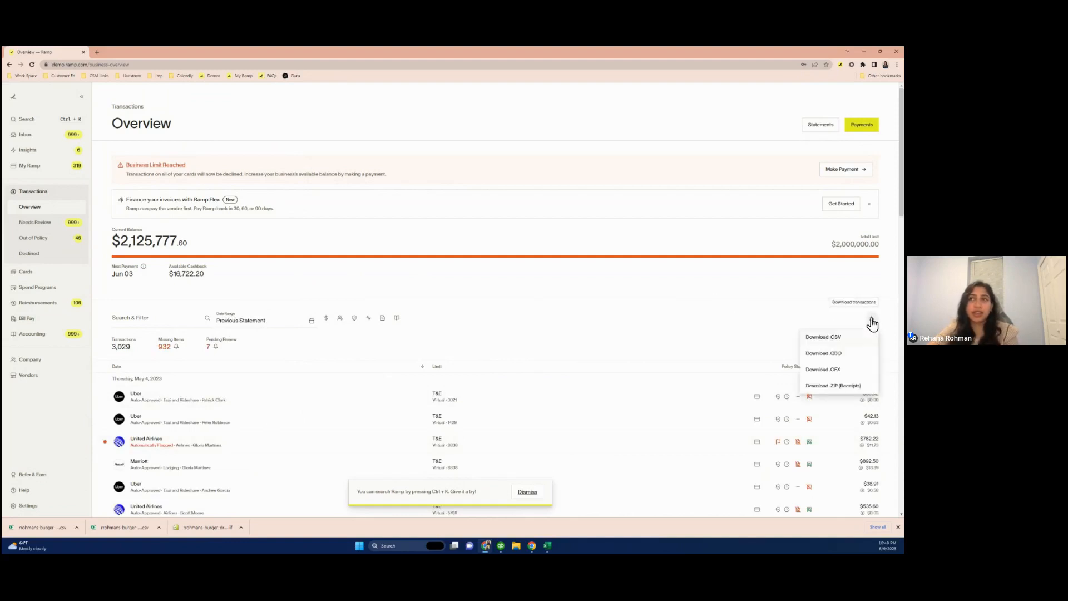
left_click(852, 387)
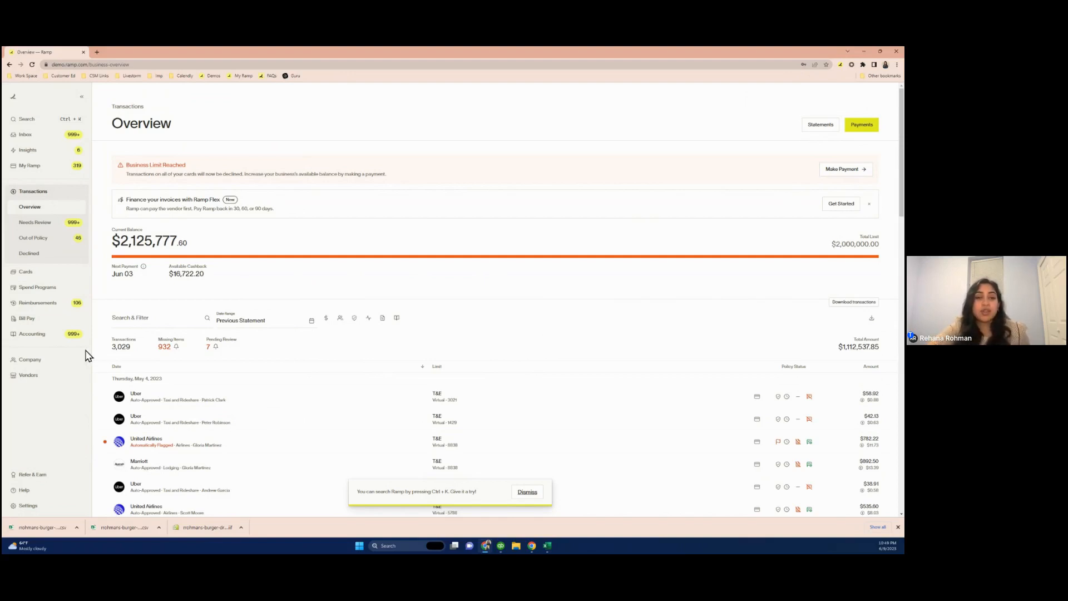
Open the General Expenses required-fields policy in Spend Controls and make Accounting Category required for All Transactions
left_click(28, 506)
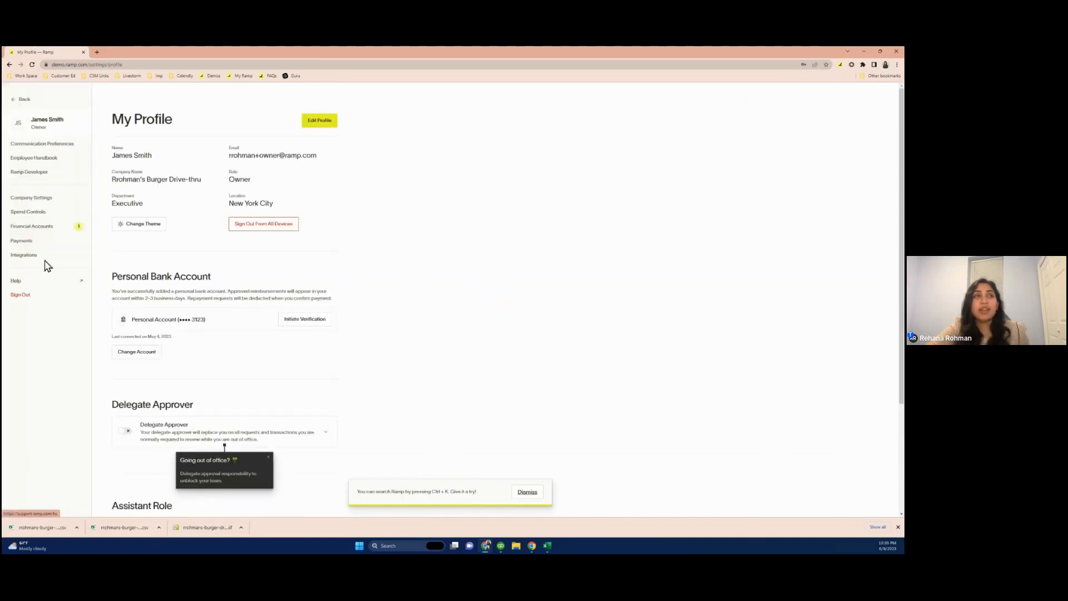
left_click(46, 216)
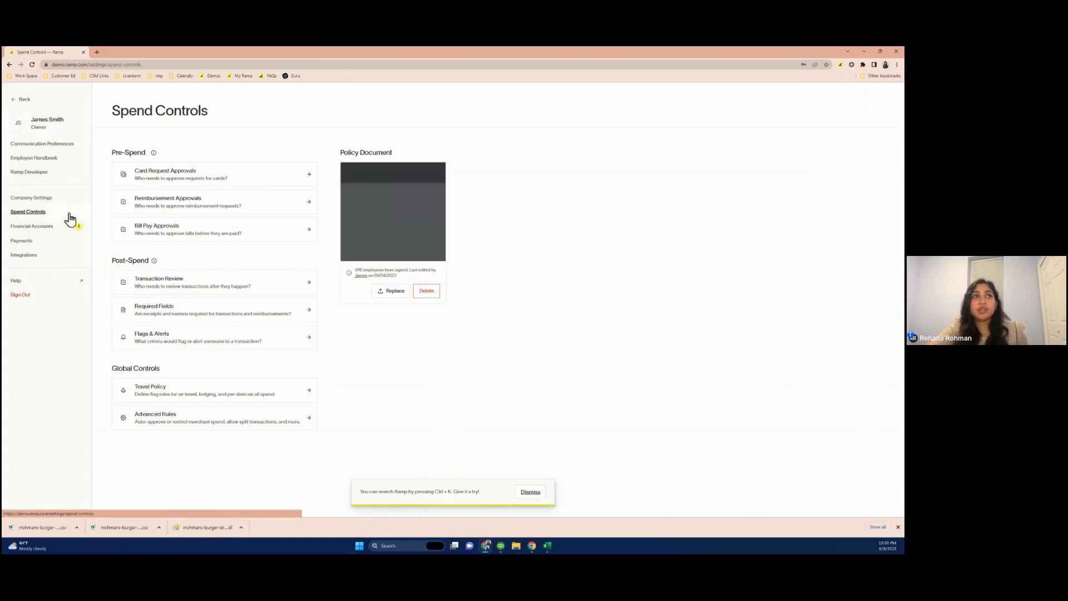
left_click(172, 312)
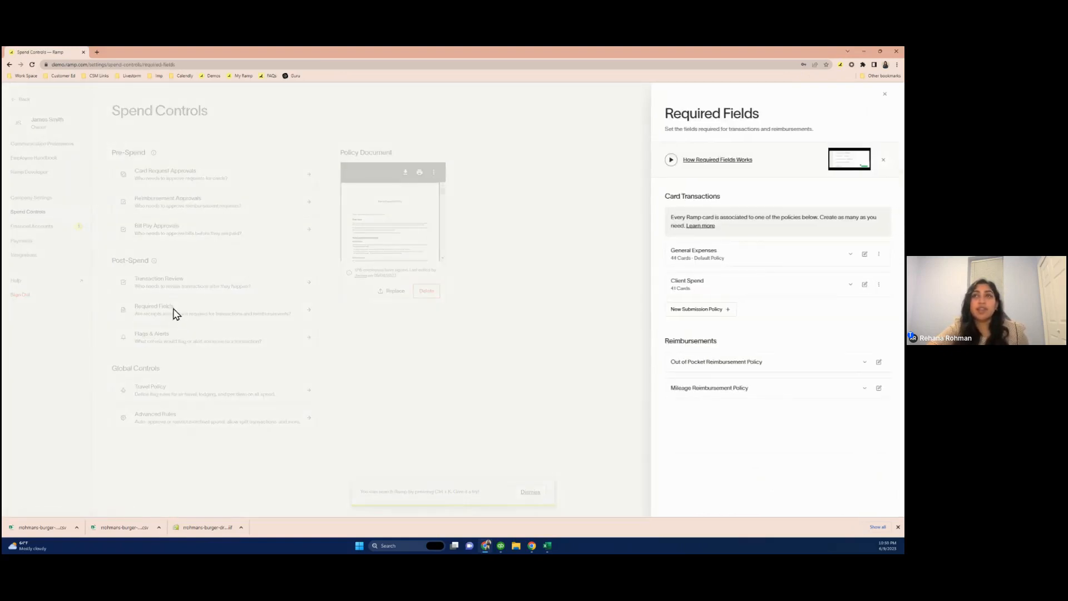
left_click(864, 258)
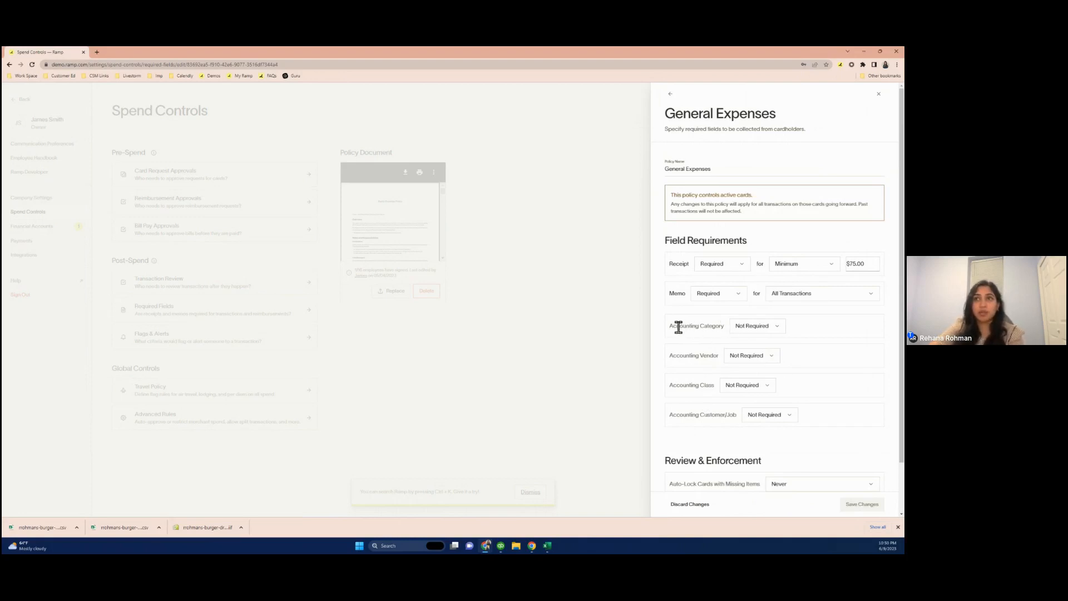
left_click(780, 332)
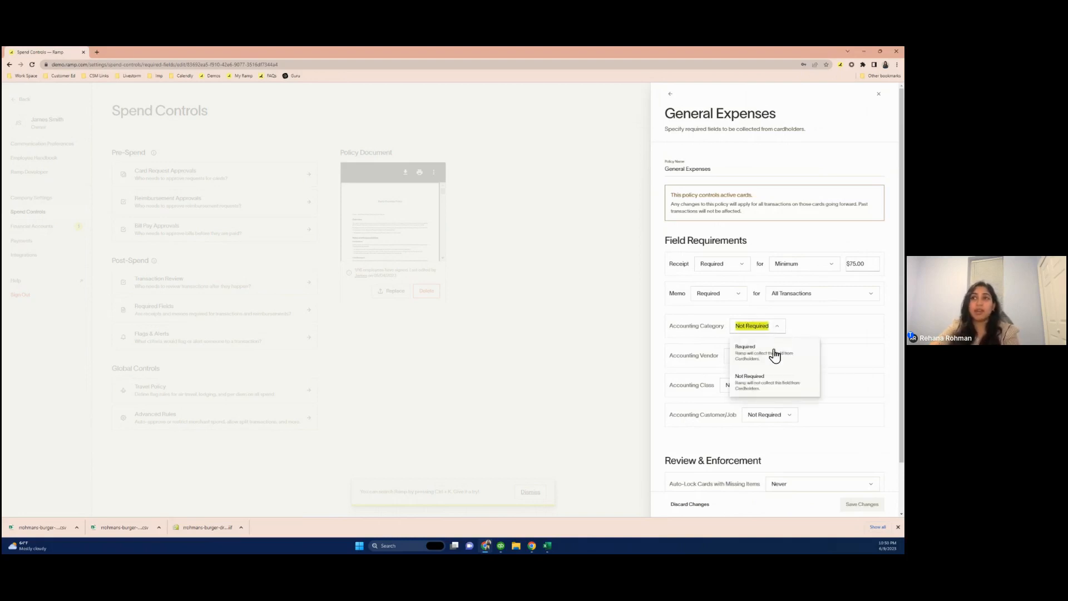
left_click(773, 350)
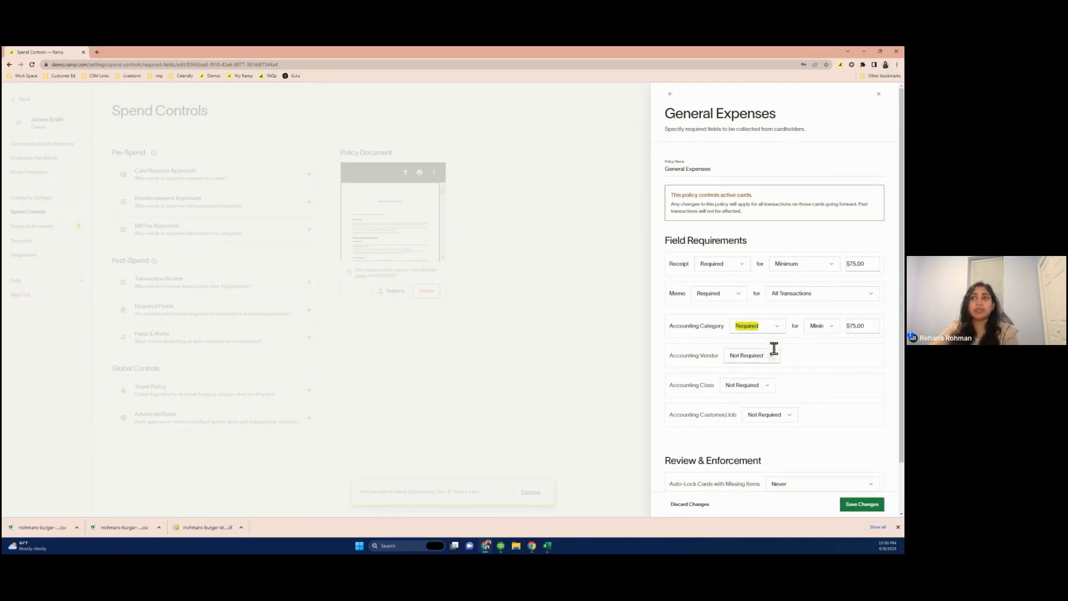
left_click(834, 331)
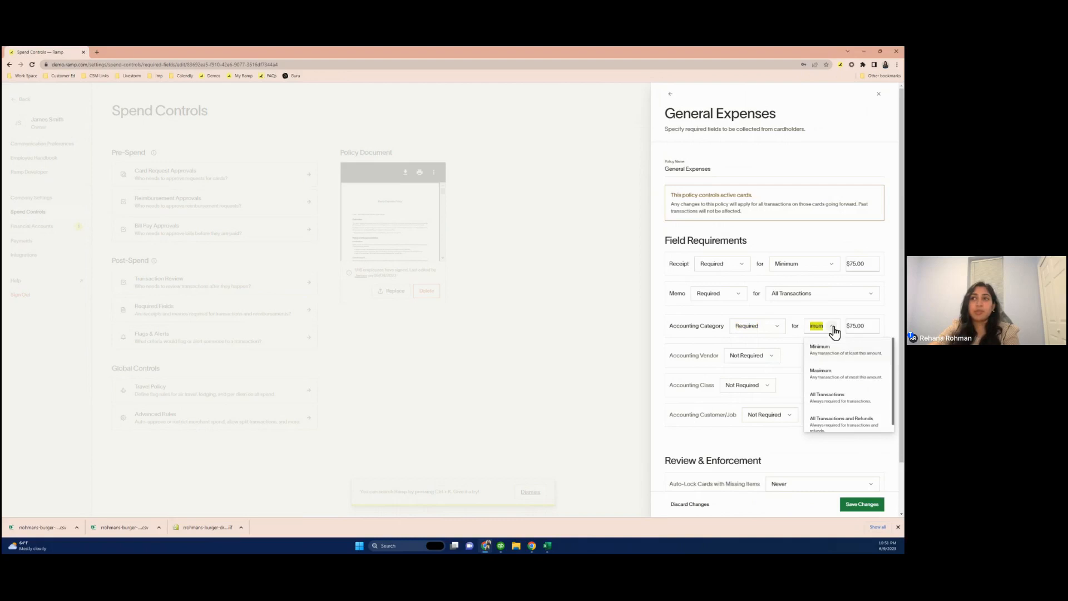
left_click(841, 397)
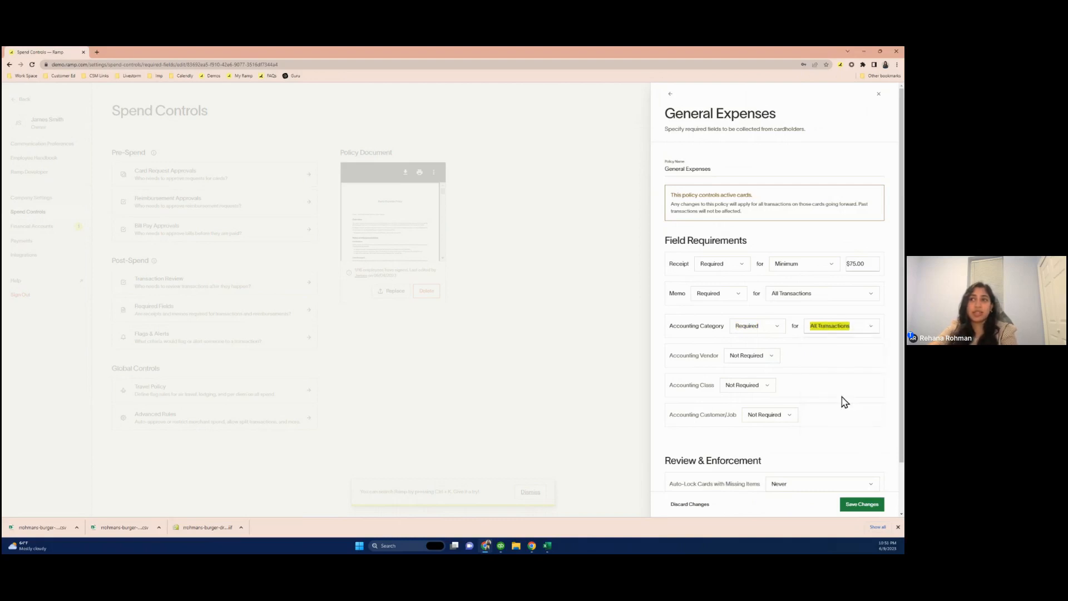
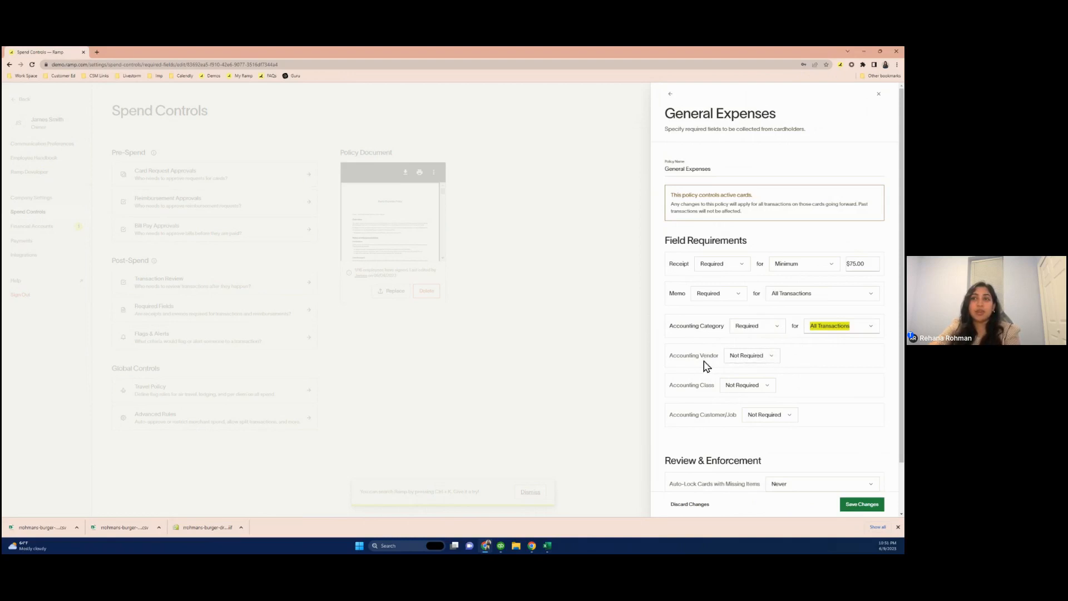
Make Accounting Class required in the General Expenses policy and save the changes without notifying employees
left_click(751, 386)
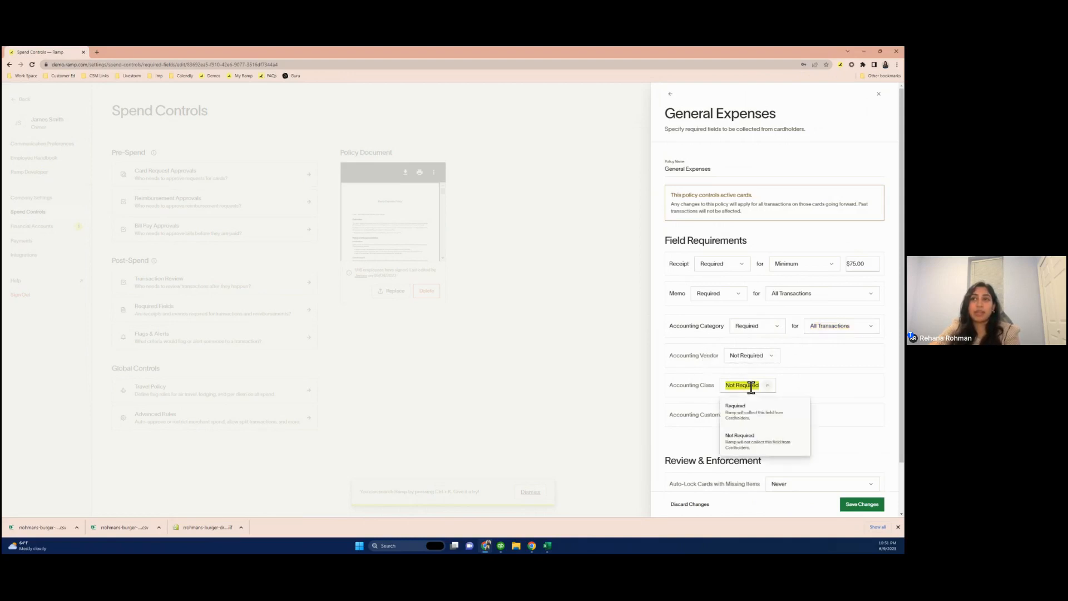
left_click(761, 410)
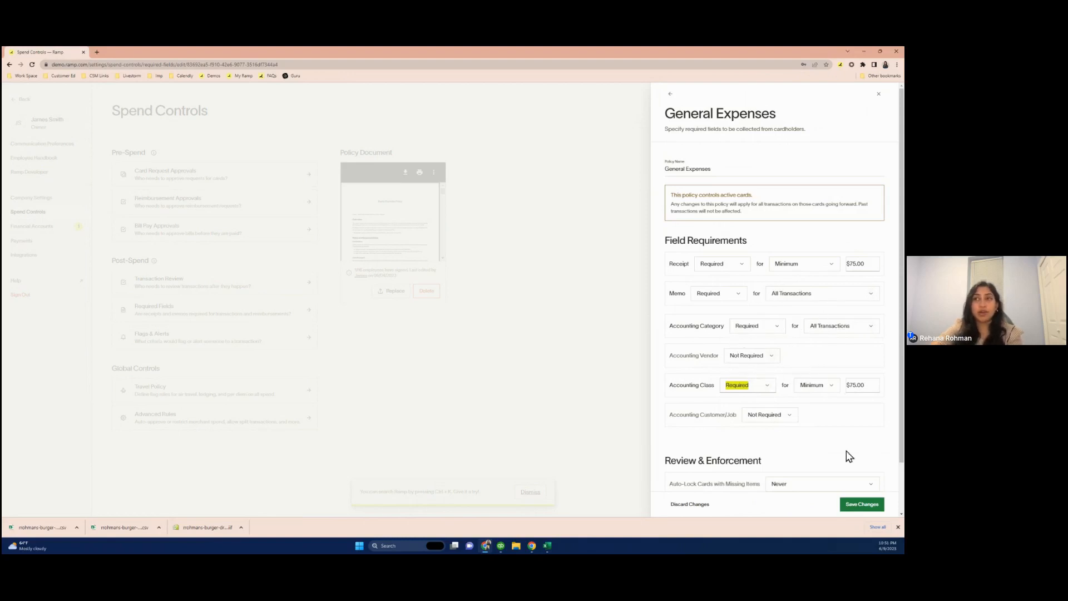
left_click(864, 505)
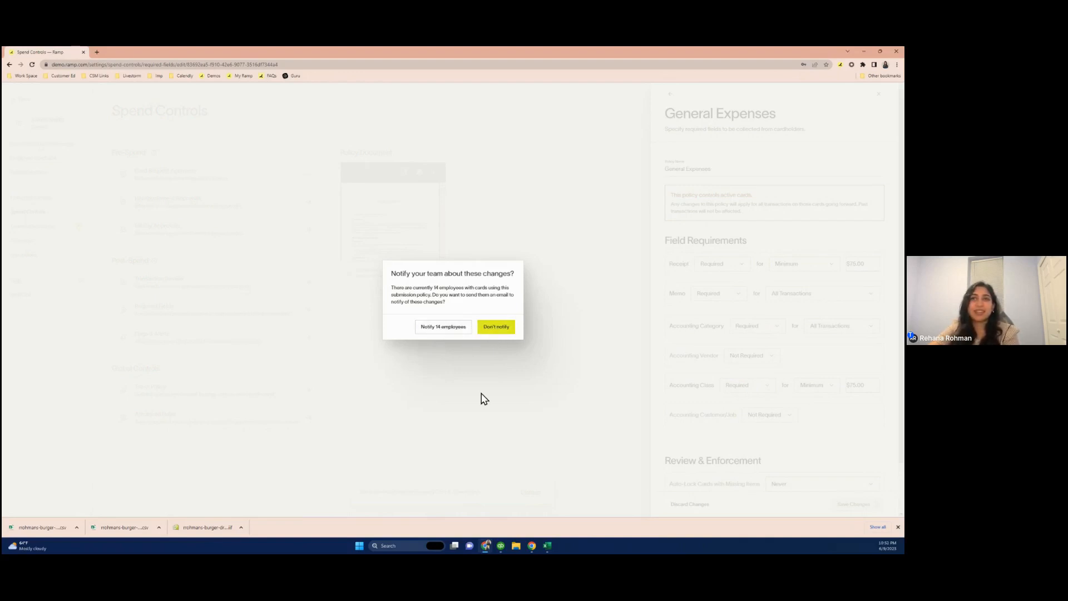
left_click(496, 327)
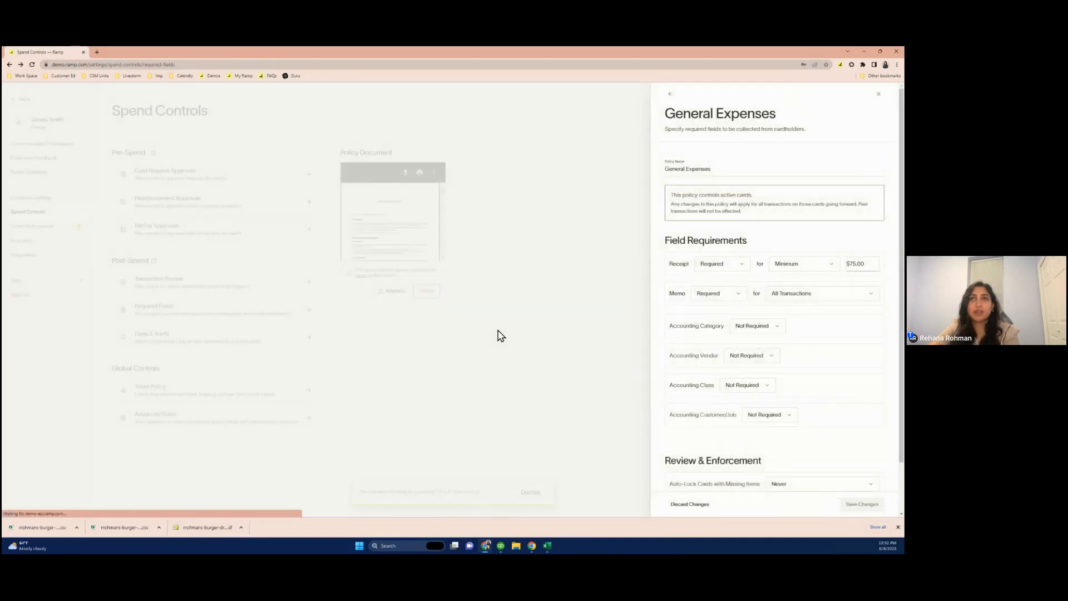